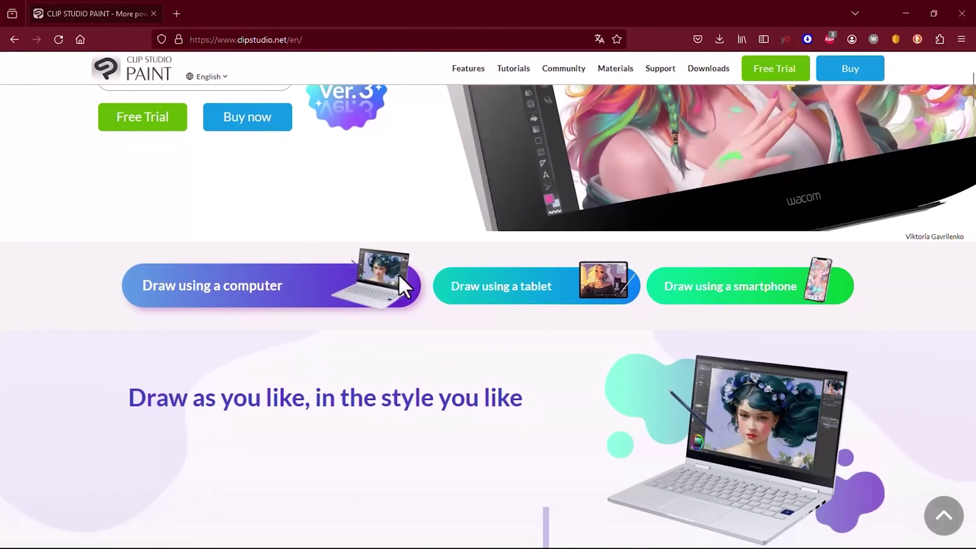
Scroll down the clipstudio.net homepage through the product overview.
{"action": "scroll", "coordinate": [519, 290], "scroll_direction": "down", "scroll_amount": 3}
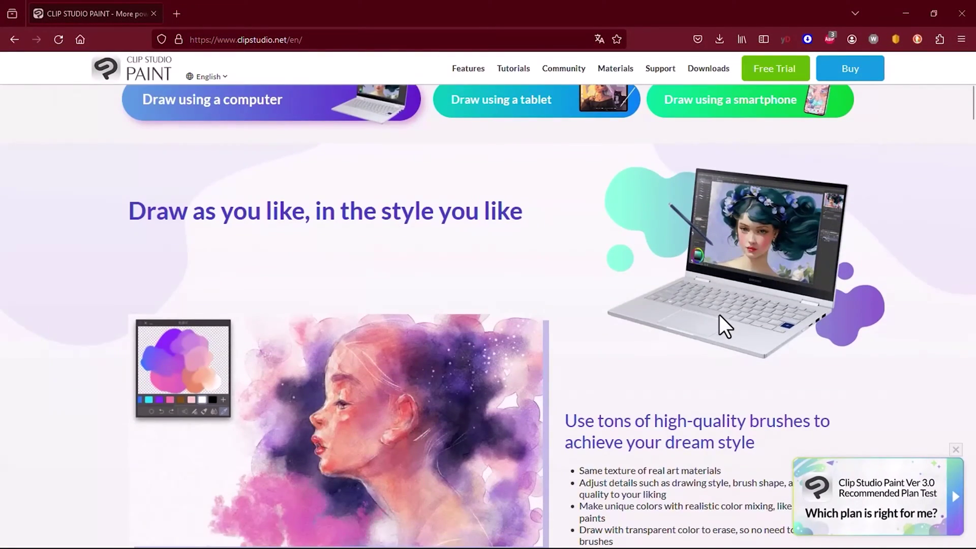
{"action": "scroll", "coordinate": [673, 315], "scroll_direction": "down", "scroll_amount": 3}
{"action": "scroll", "coordinate": [311, 303], "scroll_direction": "down", "scroll_amount": 3}
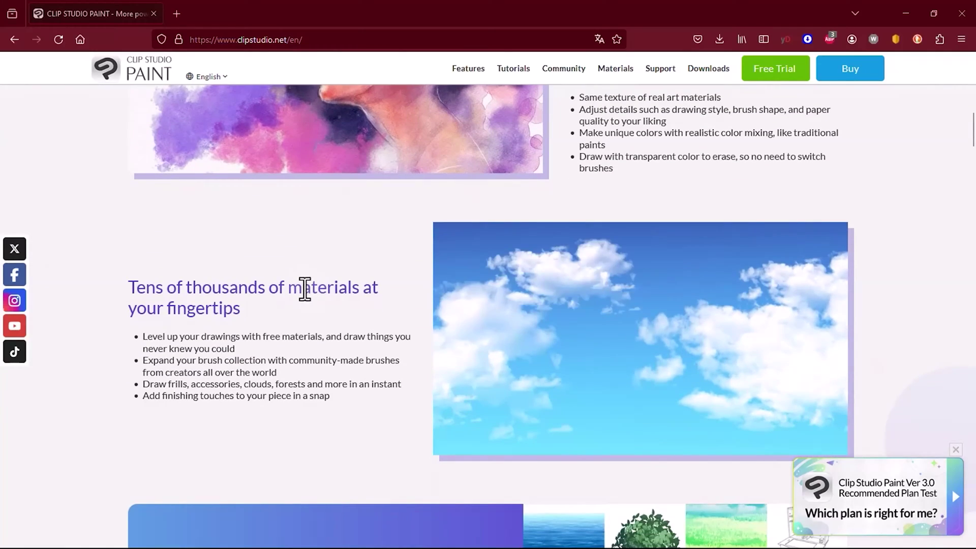
{"action": "scroll", "coordinate": [609, 344], "scroll_direction": "down", "scroll_amount": 4}
{"action": "scroll", "coordinate": [608, 343], "scroll_direction": "down", "scroll_amount": 8}
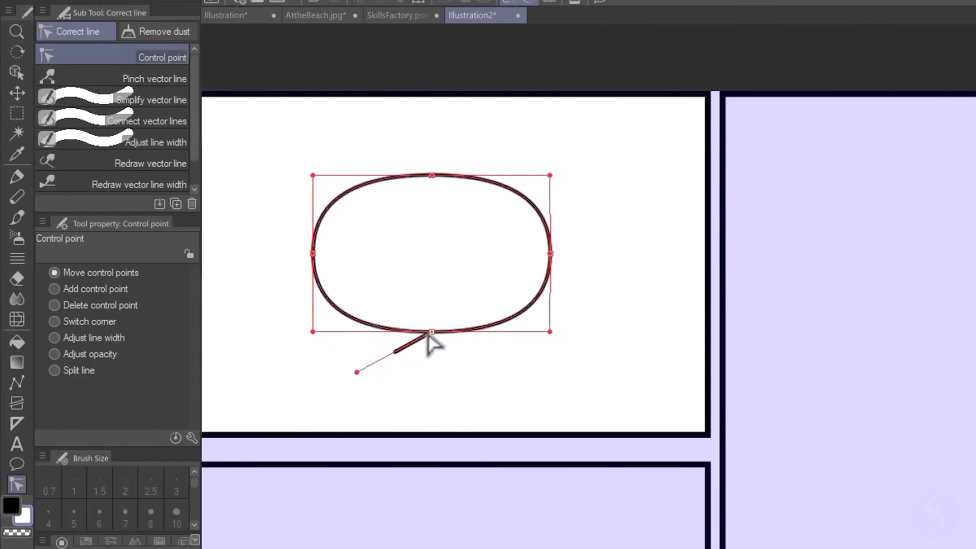
{"action": "left_click_drag", "start_coordinate": [412, 335], "coordinate": [402, 330]}
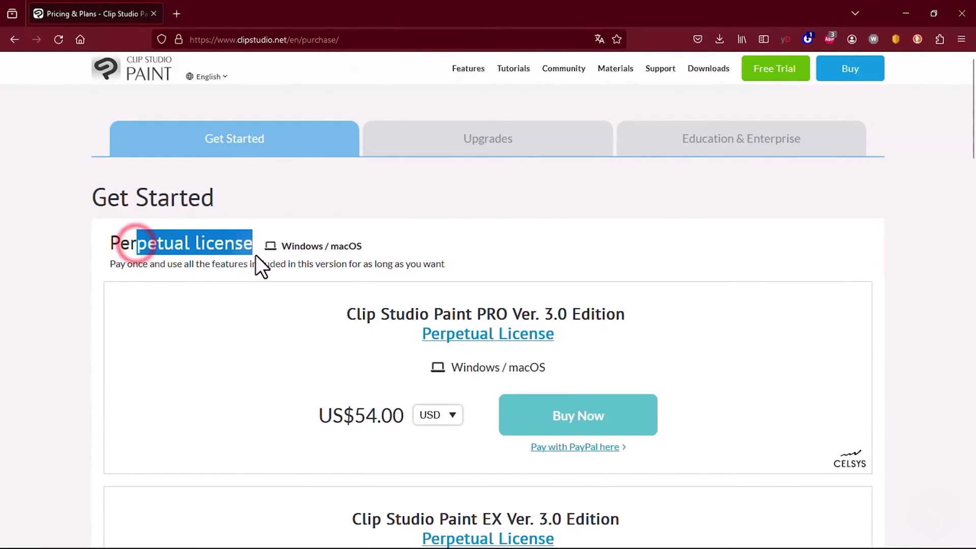
{"action": "left_click", "coordinate": [235, 247]}
Open Pricing & Plans and scroll to the perpetual license and monthly plan options.
{"action": "scroll", "coordinate": [325, 230], "scroll_direction": "down", "scroll_amount": 10}
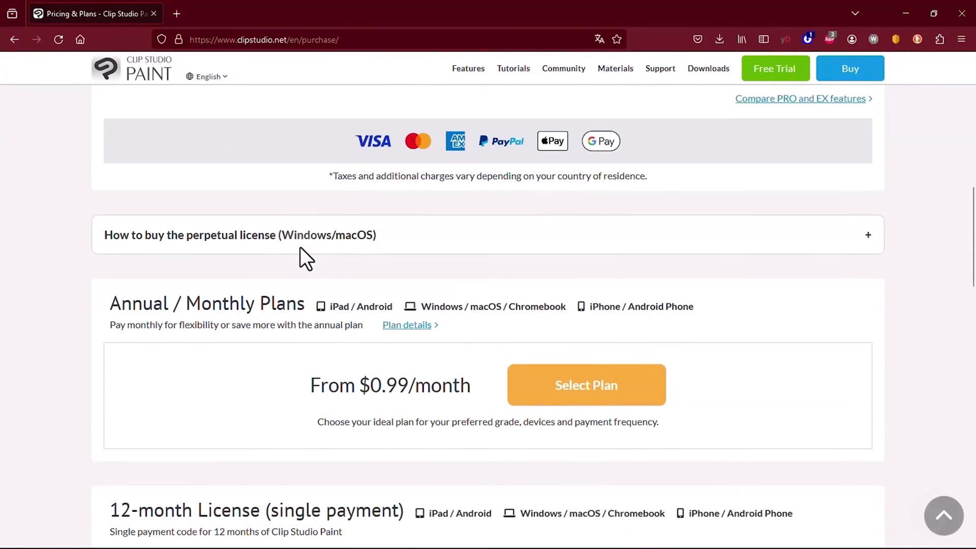
{"action": "left_click_drag", "start_coordinate": [144, 281], "coordinate": [244, 281]}
{"action": "left_click", "coordinate": [244, 280]}
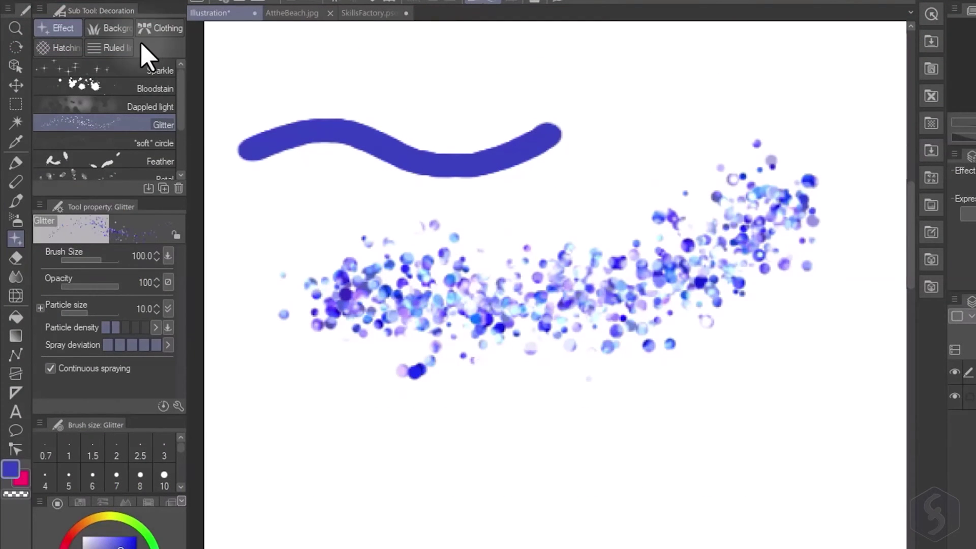
{"action": "left_click", "coordinate": [111, 28]}
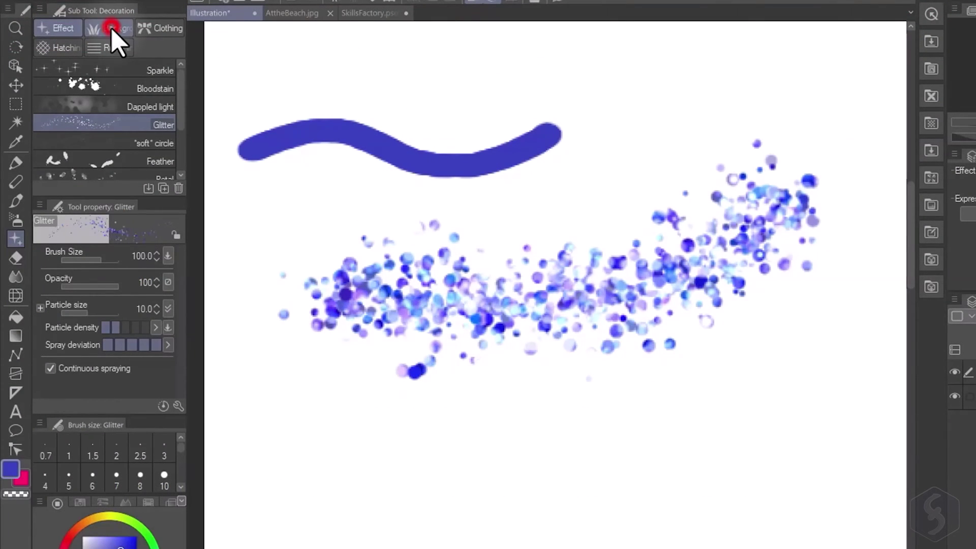
{"action": "mouse_move", "coordinate": [442, 376]}
{"action": "left_mouse_down"}
{"action": "mouse_move", "coordinate": [356, 447]}
{"action": "mouse_move", "coordinate": [312, 465]}
{"action": "left_mouse_up"}
{"action": "left_click_drag", "start_coordinate": [585, 458], "coordinate": [691, 546]}
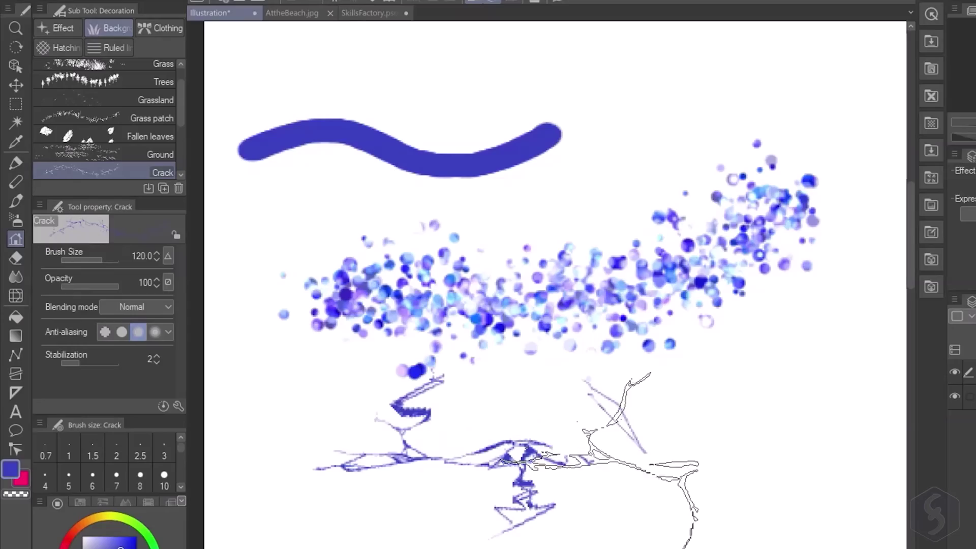
{"action": "mouse_move", "coordinate": [504, 524]}
{"action": "left_mouse_down"}
{"action": "mouse_move", "coordinate": [814, 346]}
{"action": "mouse_move", "coordinate": [676, 468]}
{"action": "left_mouse_up"}
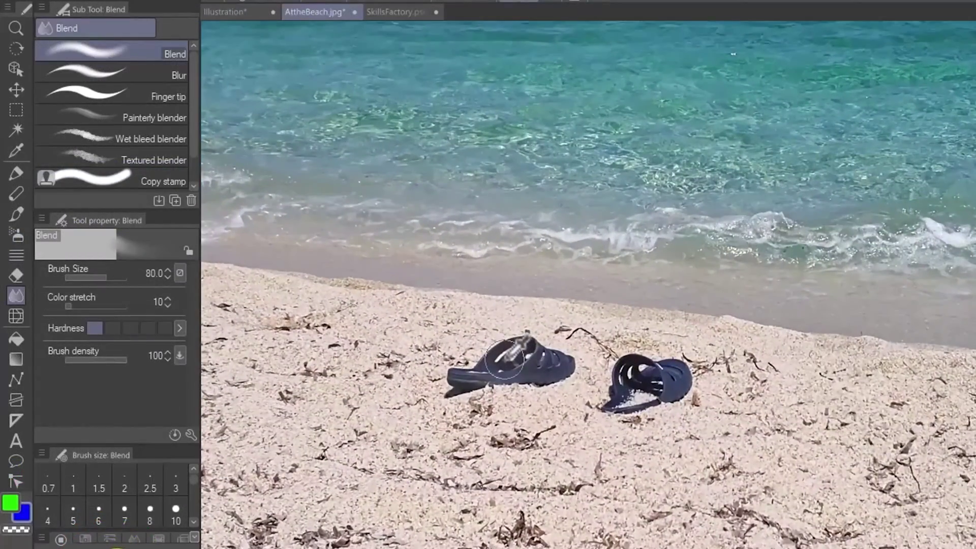
{"action": "mouse_move", "coordinate": [504, 359]}
{"action": "left_mouse_down"}
{"action": "mouse_move", "coordinate": [541, 331]}
{"action": "mouse_move", "coordinate": [534, 349]}
{"action": "mouse_move", "coordinate": [600, 382]}
{"action": "mouse_move", "coordinate": [626, 413]}
{"action": "left_mouse_up"}
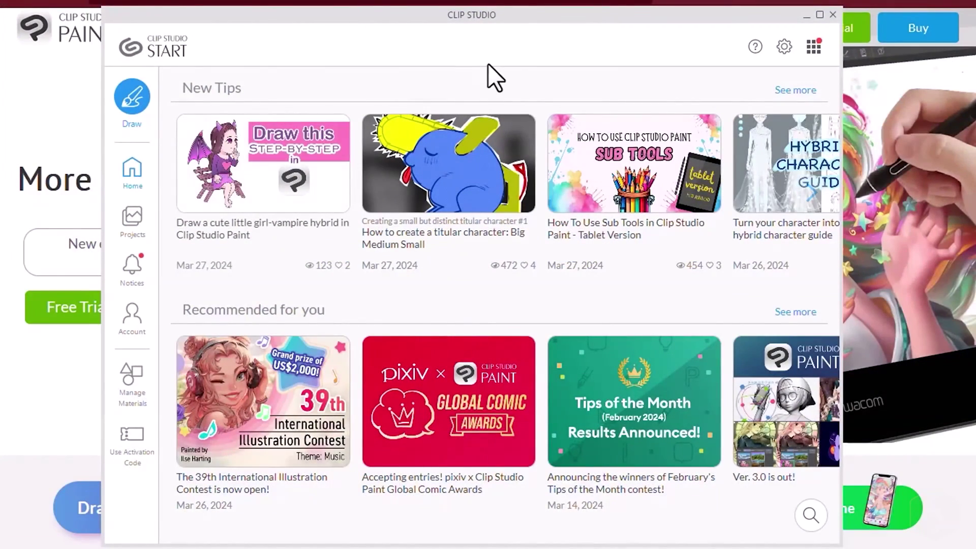
Check the launcher's Home tips and saved Projects, then start Clip Studio Paint with Draw.
{"action": "left_click", "coordinate": [134, 174]}
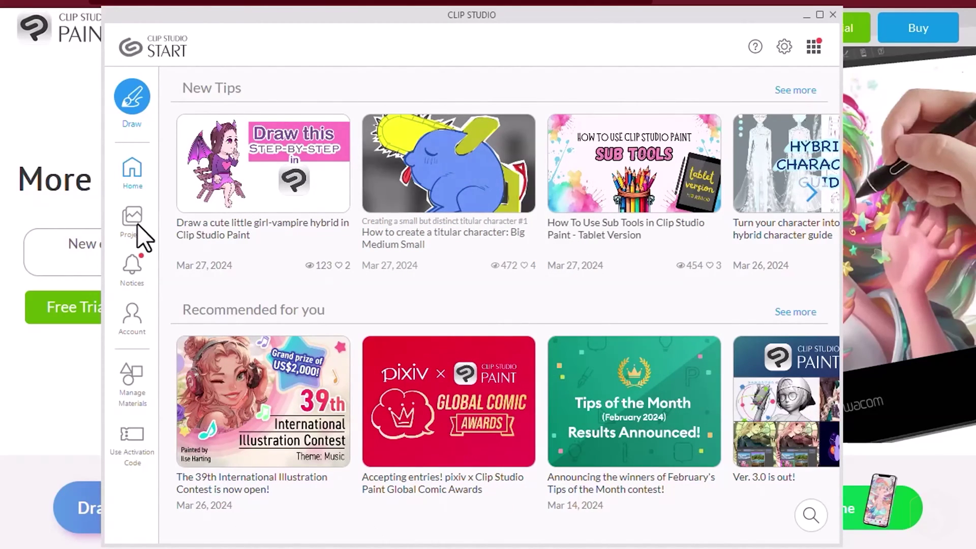
{"action": "left_click", "coordinate": [124, 225]}
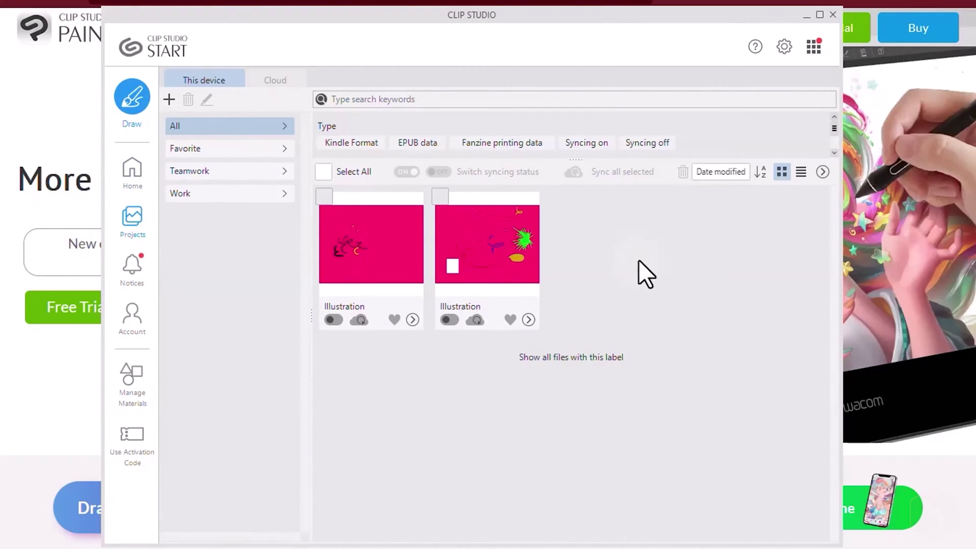
{"action": "left_click", "coordinate": [127, 102]}
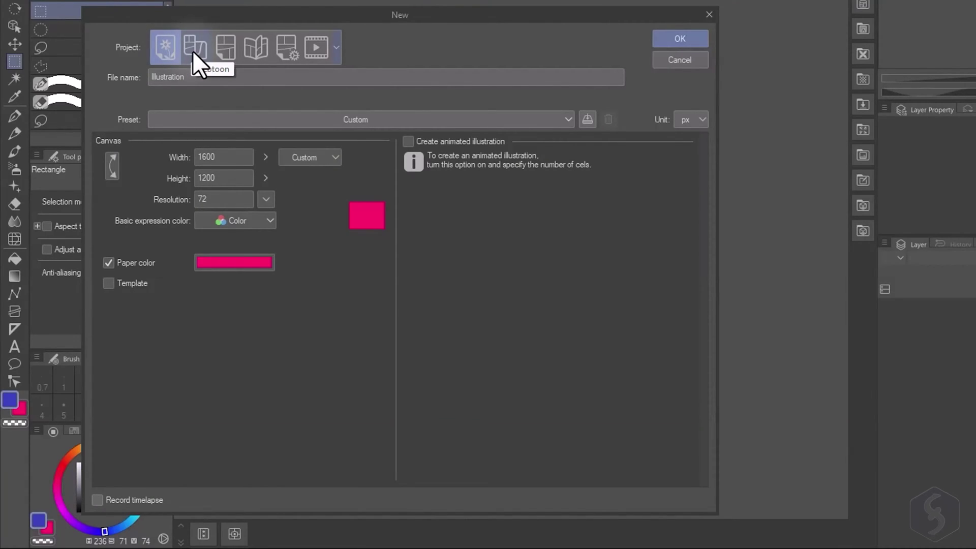
Preview the comic, book cover and other project types and the preset canvas sizes.
{"action": "left_click", "coordinate": [224, 47]}
{"action": "left_click", "coordinate": [257, 46]}
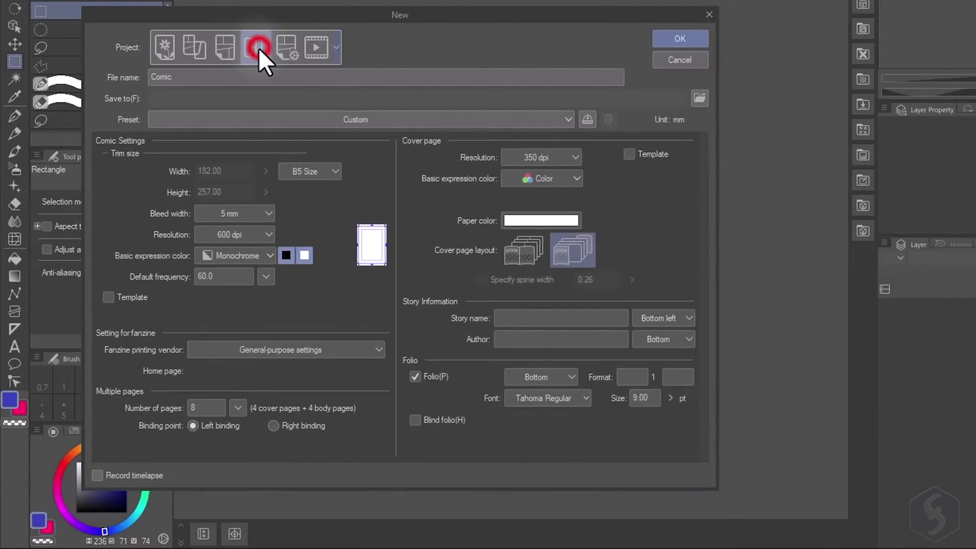
{"action": "left_click", "coordinate": [289, 50]}
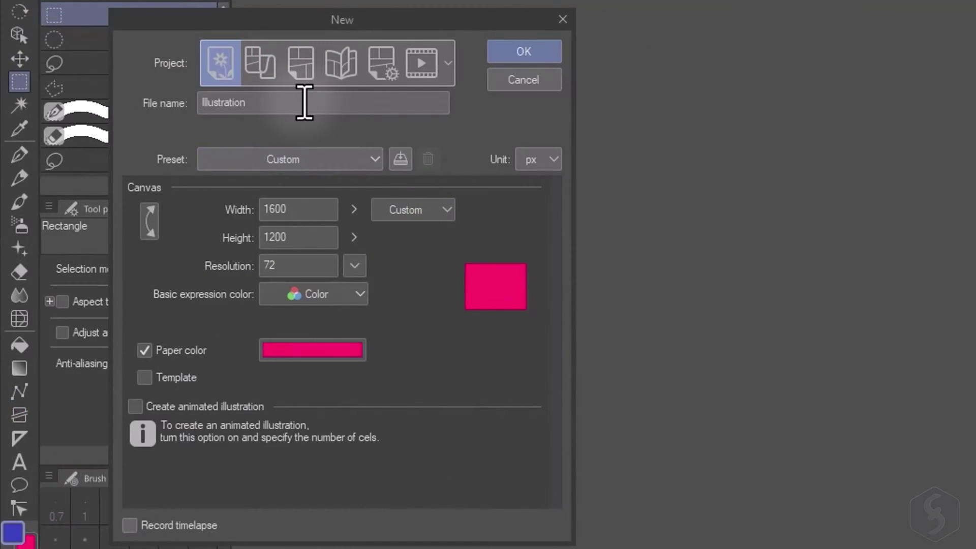
{"action": "left_click", "coordinate": [305, 159]}
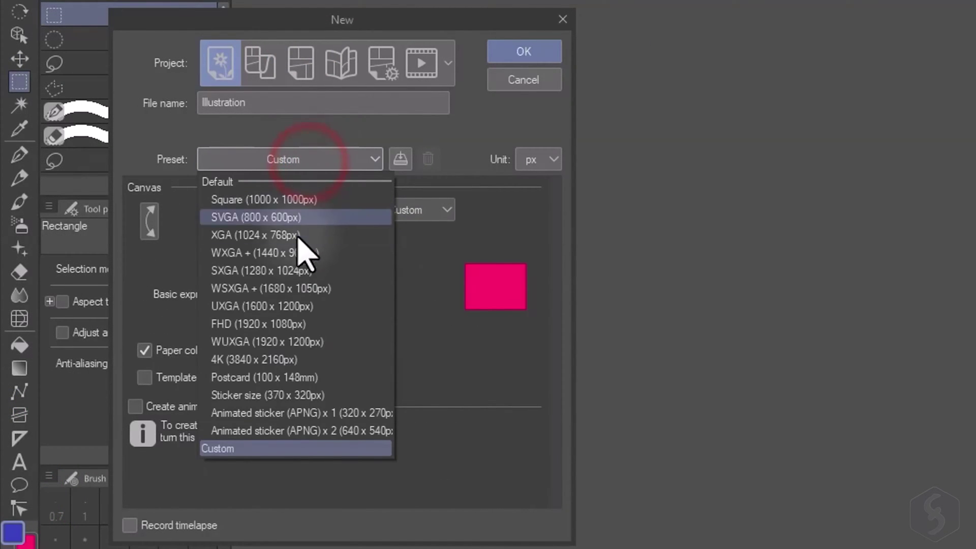
{"action": "left_click", "coordinate": [312, 127]}
Set width 1600 and height 1200 px and create the white Illustration canvas.
{"action": "double_click", "coordinate": [304, 209]}
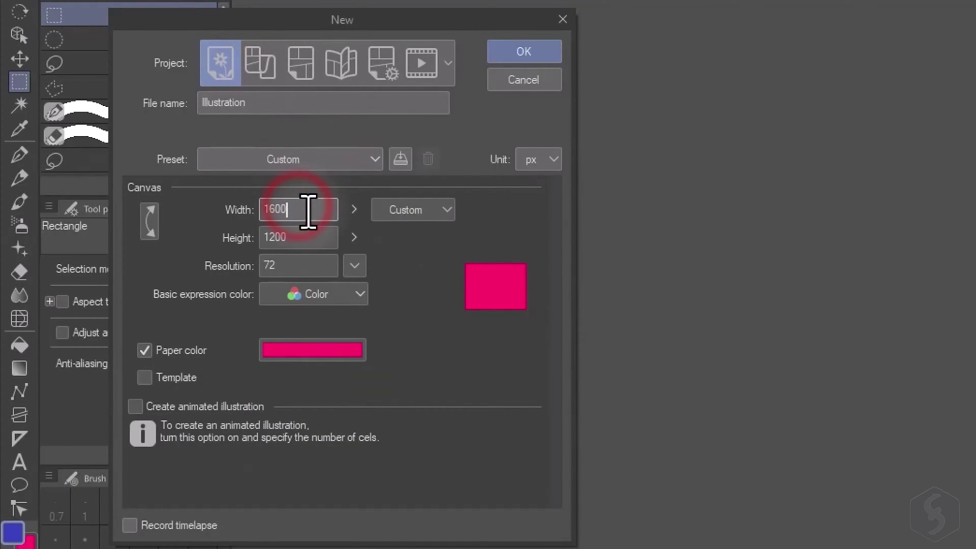
{"action": "type", "text": "1600"}
{"action": "left_click", "coordinate": [354, 208]}
{"action": "left_click", "coordinate": [392, 227]}
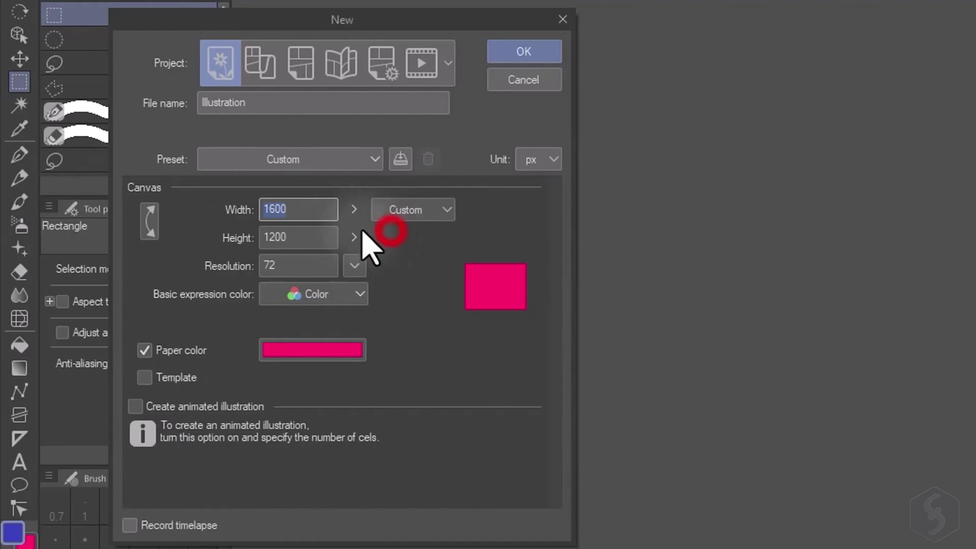
{"action": "left_click", "coordinate": [297, 239]}
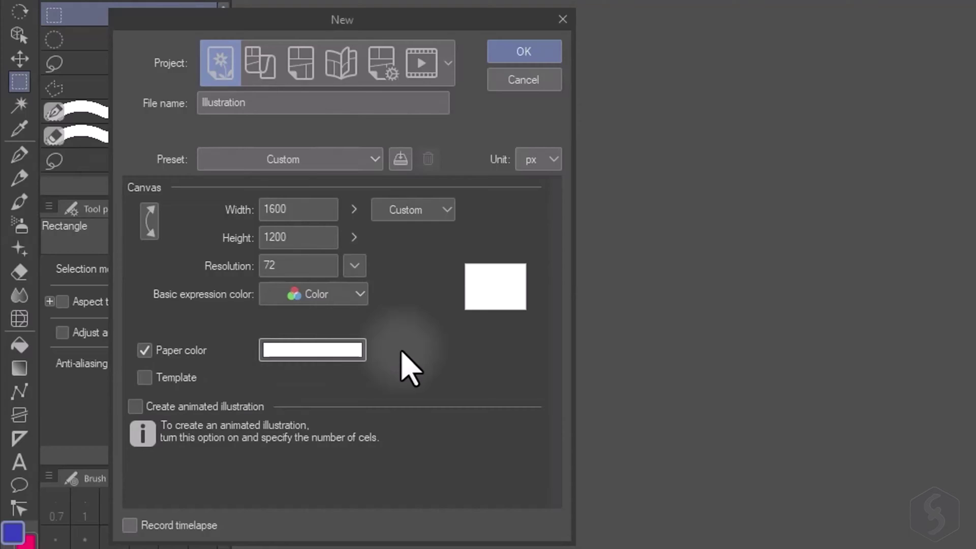
{"action": "left_click", "coordinate": [548, 53]}
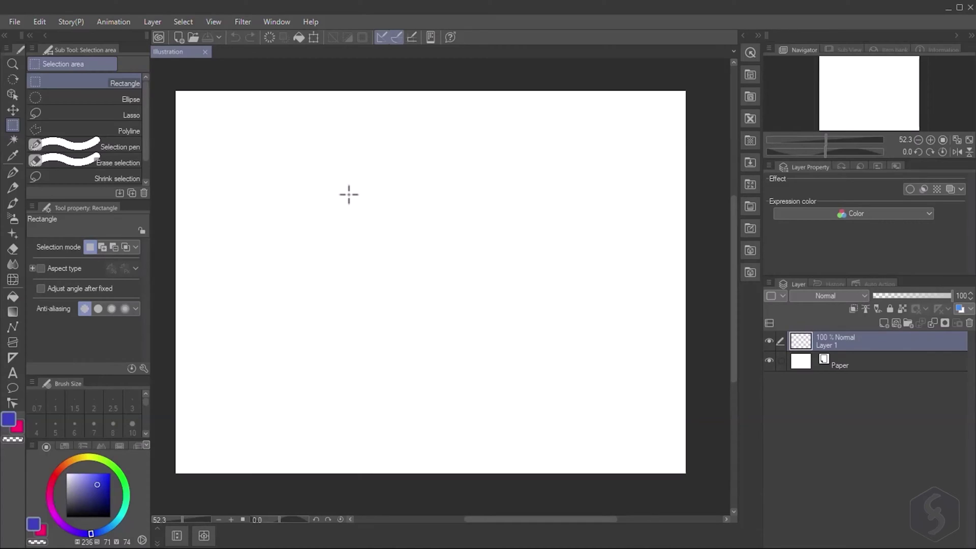
{"action": "left_click", "coordinate": [755, 36]}
{"action": "left_click", "coordinate": [757, 36]}
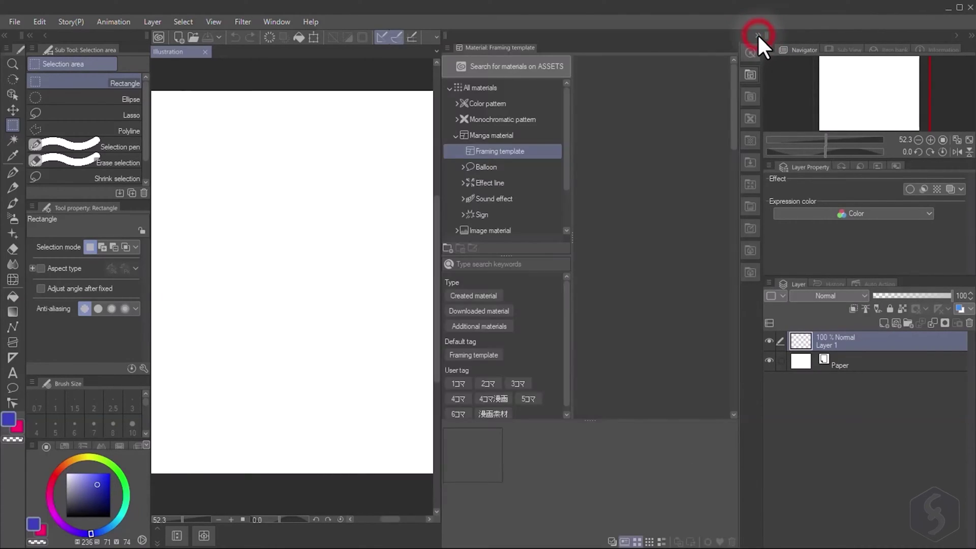
{"action": "left_click", "coordinate": [744, 34]}
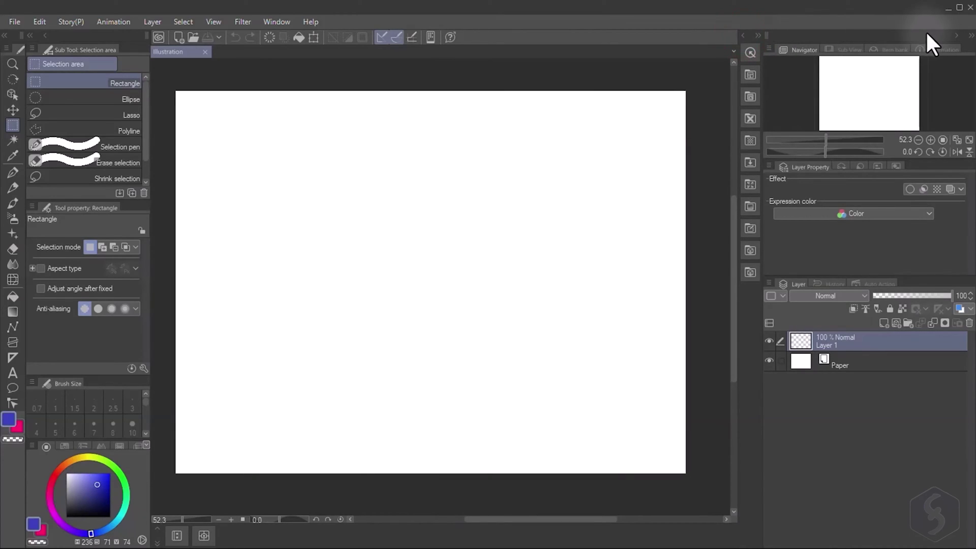
{"action": "left_click", "coordinate": [276, 21]}
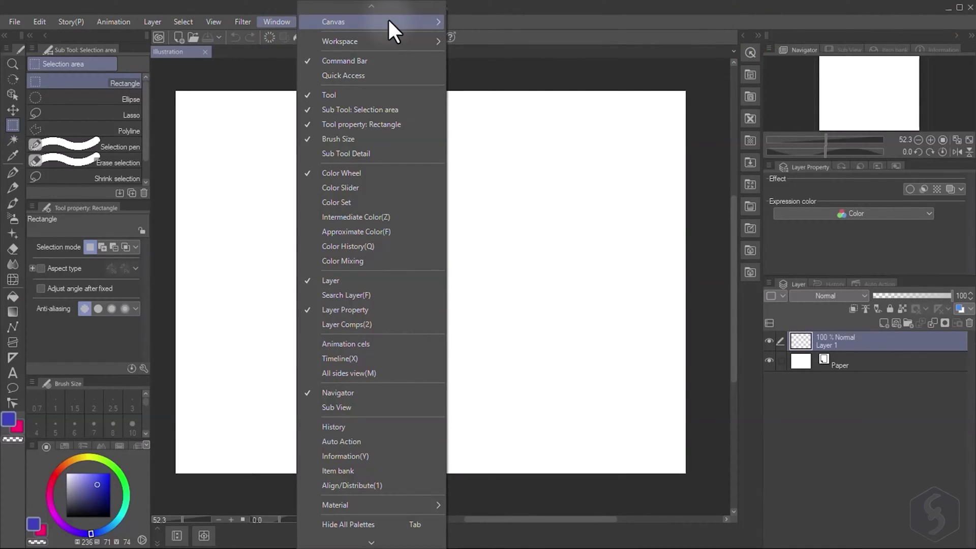
{"action": "mouse_move", "coordinate": [388, 20]}
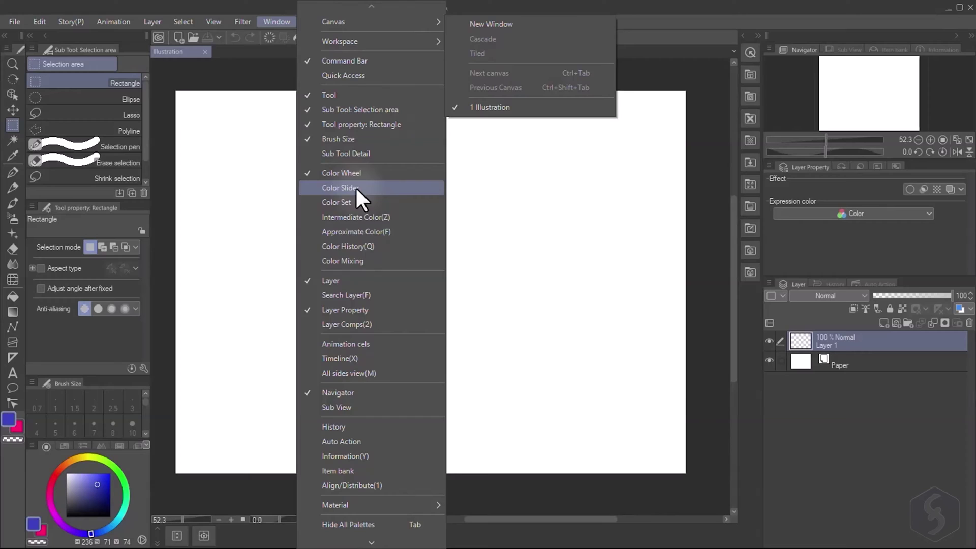
{"action": "left_click", "coordinate": [186, 42]}
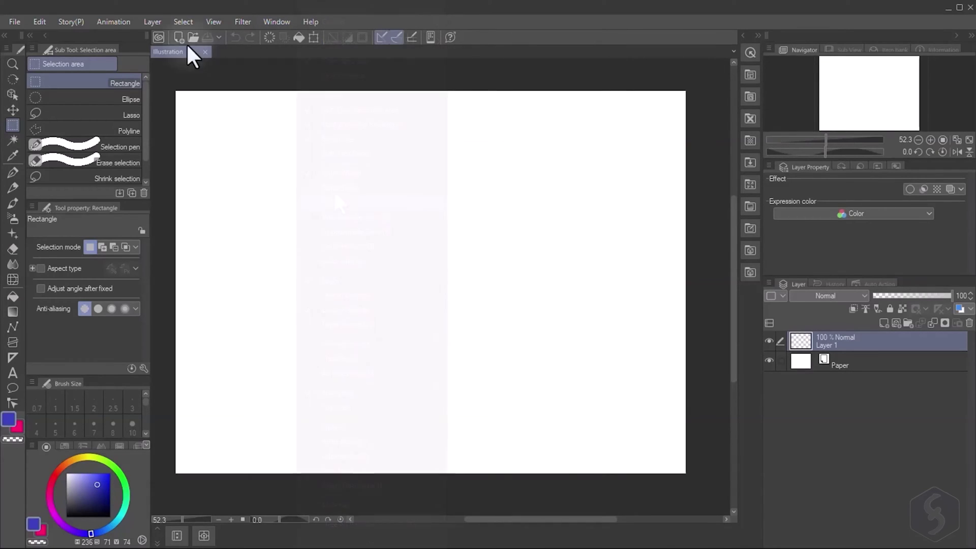
{"action": "left_click", "coordinate": [15, 19]}
{"action": "left_click", "coordinate": [84, 71]}
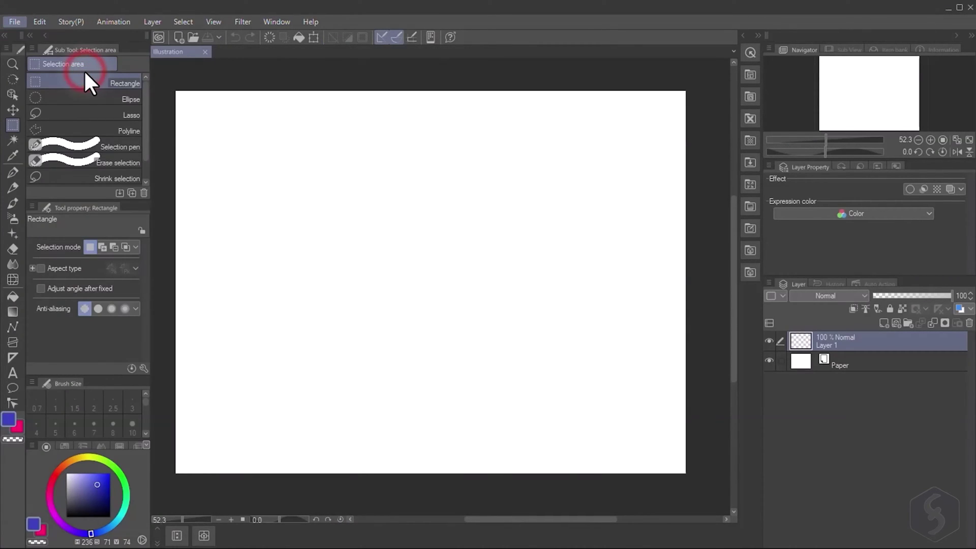
{"action": "left_click", "coordinate": [153, 173]}
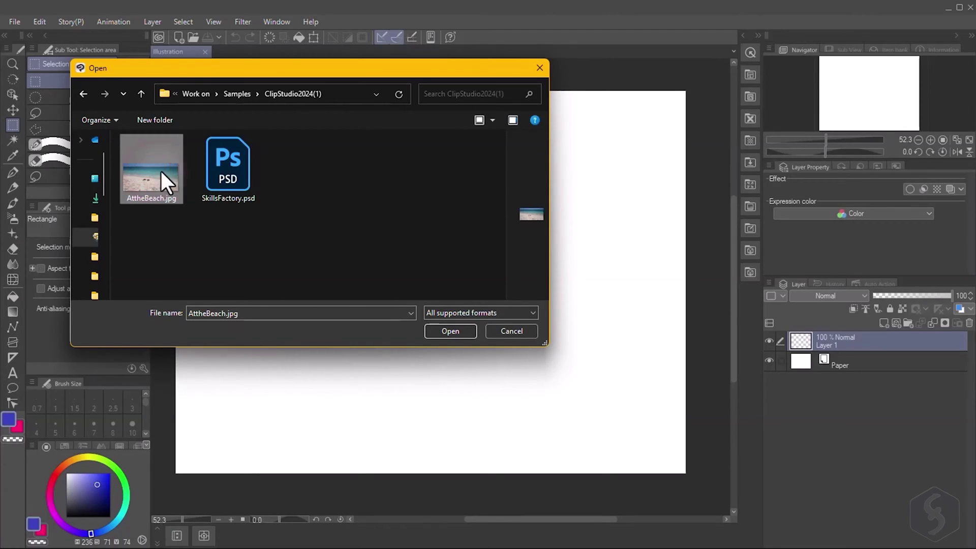
{"action": "left_click", "coordinate": [237, 168], "text": "ctrl"}
{"action": "left_click", "coordinate": [459, 333]}
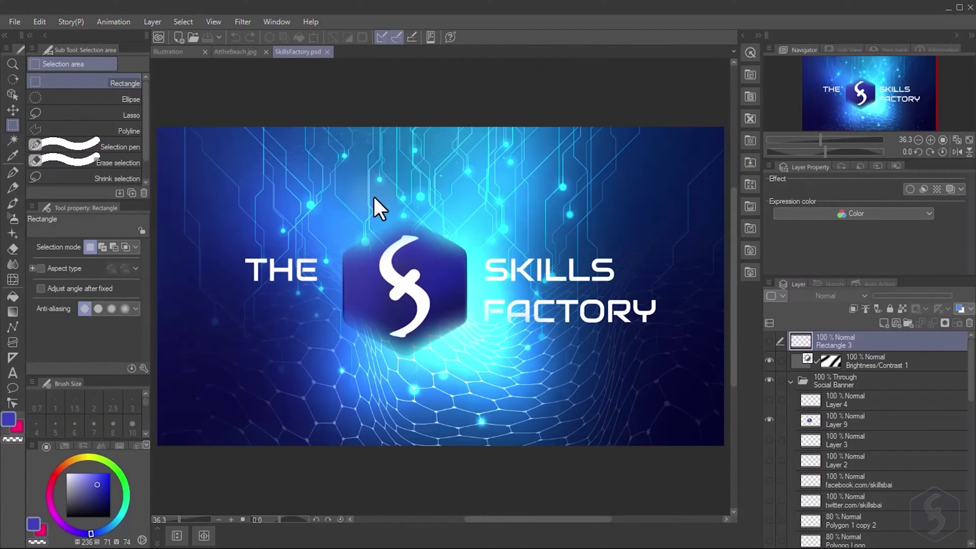
{"action": "left_click", "coordinate": [232, 50]}
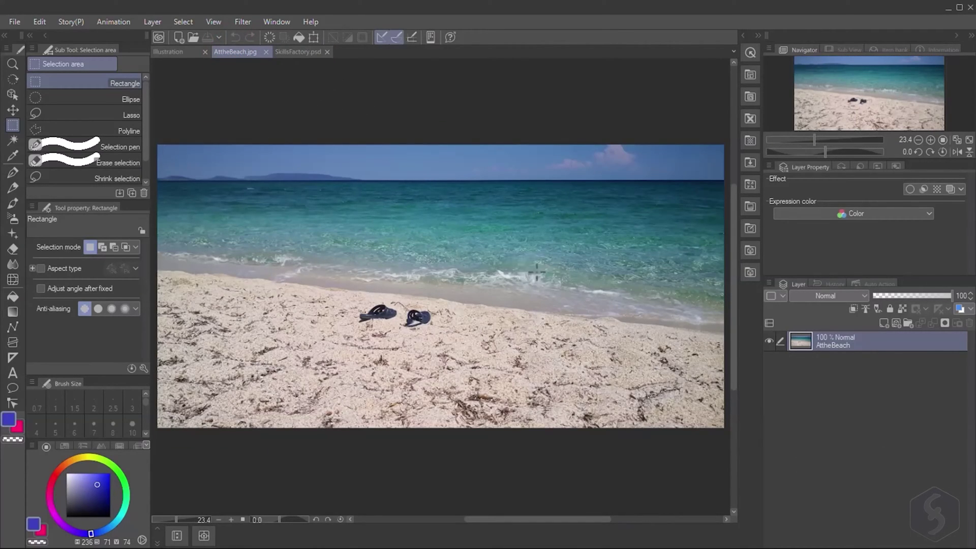
{"action": "left_click", "coordinate": [301, 50]}
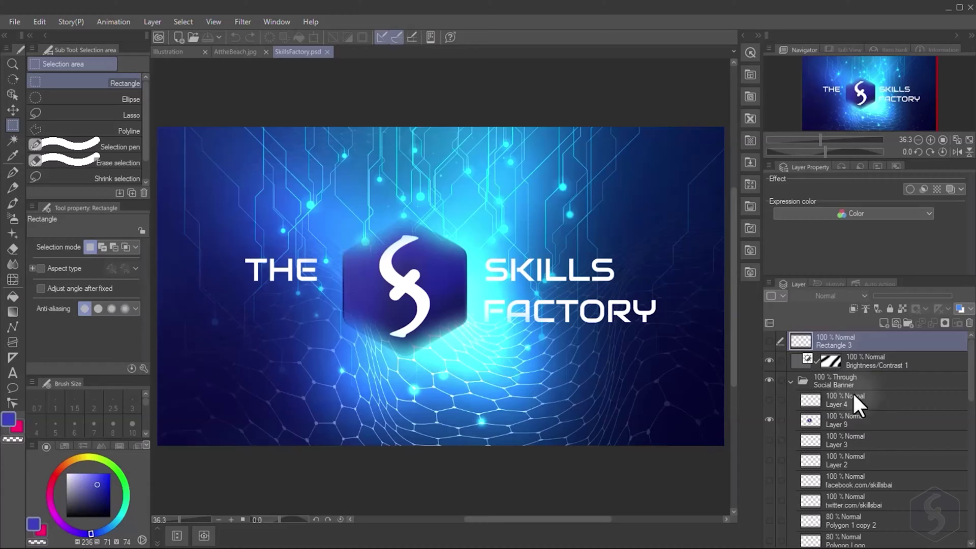
{"action": "scroll", "coordinate": [880, 447], "scroll_direction": "down", "scroll_amount": 10}
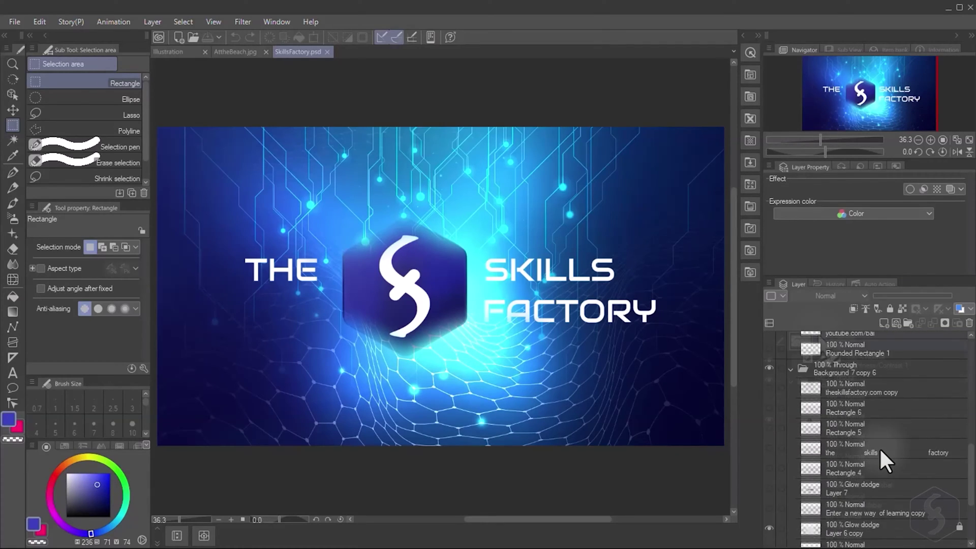
{"action": "scroll", "coordinate": [880, 447], "scroll_direction": "up", "scroll_amount": 10}
{"action": "left_click", "coordinate": [771, 376]}
{"action": "left_click", "coordinate": [769, 377]}
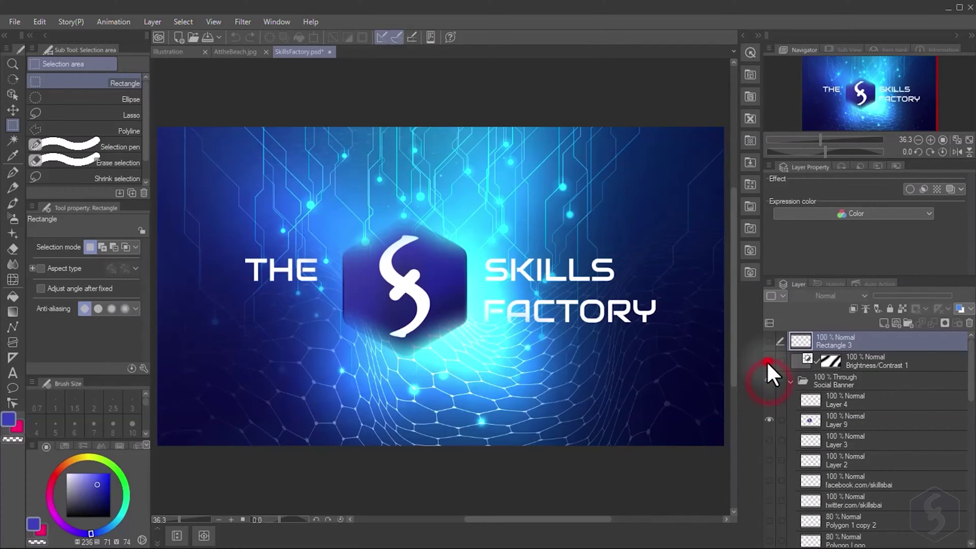
{"action": "scroll", "coordinate": [767, 399], "scroll_direction": "down", "scroll_amount": 3}
{"action": "scroll", "coordinate": [767, 398], "scroll_direction": "down", "scroll_amount": 5}
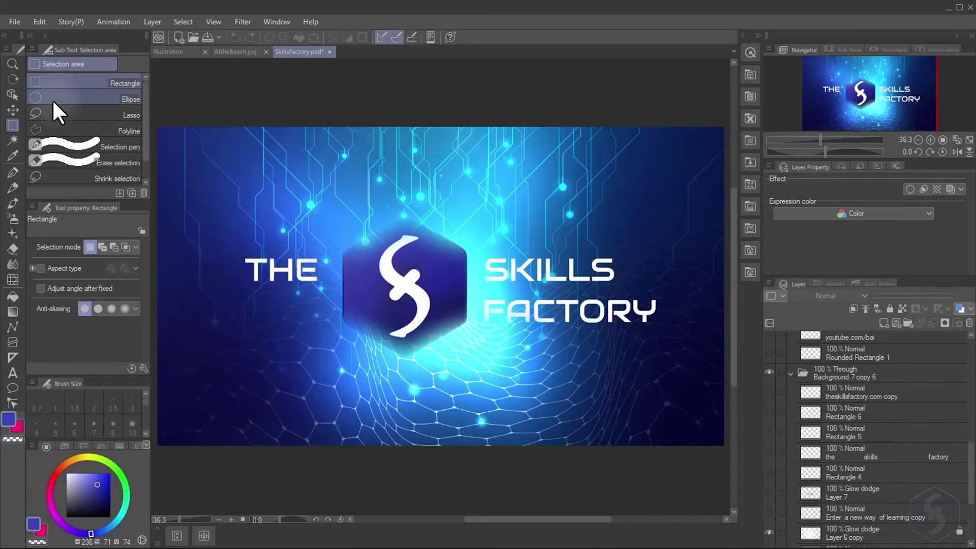
Return to the Illustration document and draw a blue zigzag on Layer 1.
{"action": "left_click", "coordinate": [181, 52]}
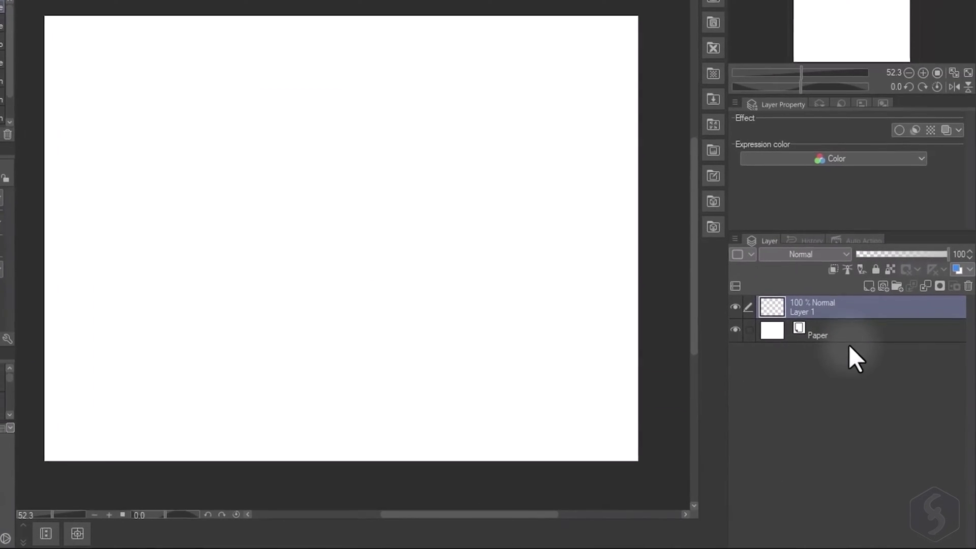
{"action": "left_click", "coordinate": [801, 331]}
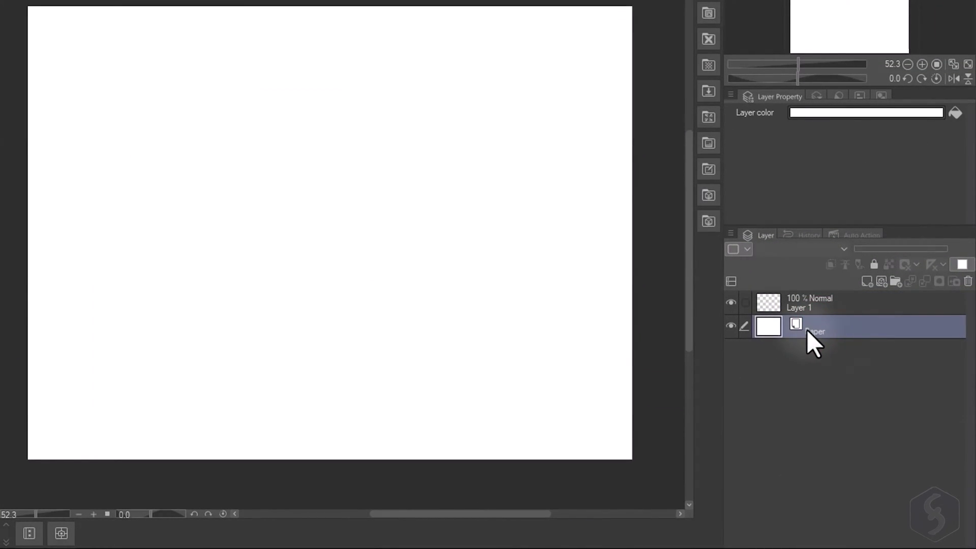
{"action": "left_click", "coordinate": [824, 305]}
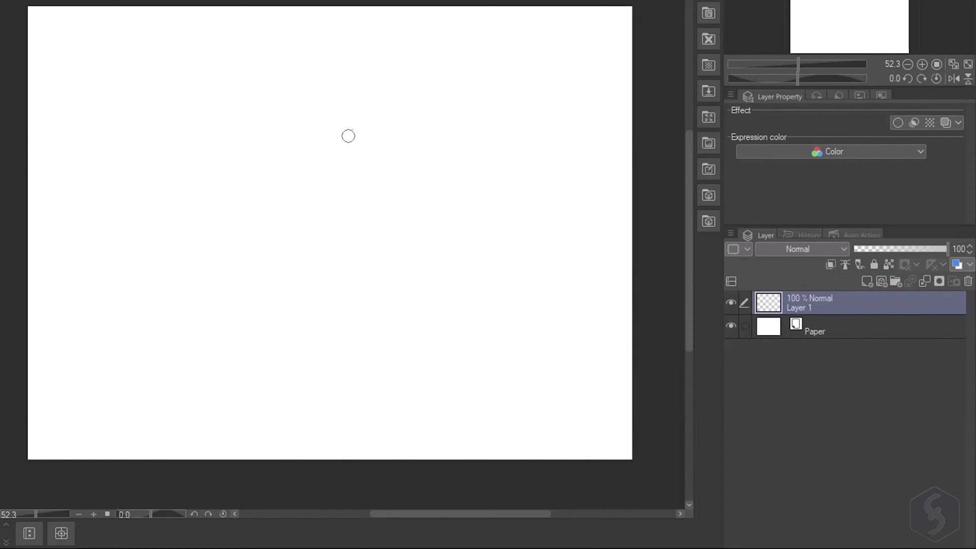
{"action": "mouse_move", "coordinate": [317, 121]}
{"action": "left_mouse_down"}
{"action": "mouse_move", "coordinate": [310, 206]}
{"action": "mouse_move", "coordinate": [400, 291]}
{"action": "left_mouse_up"}
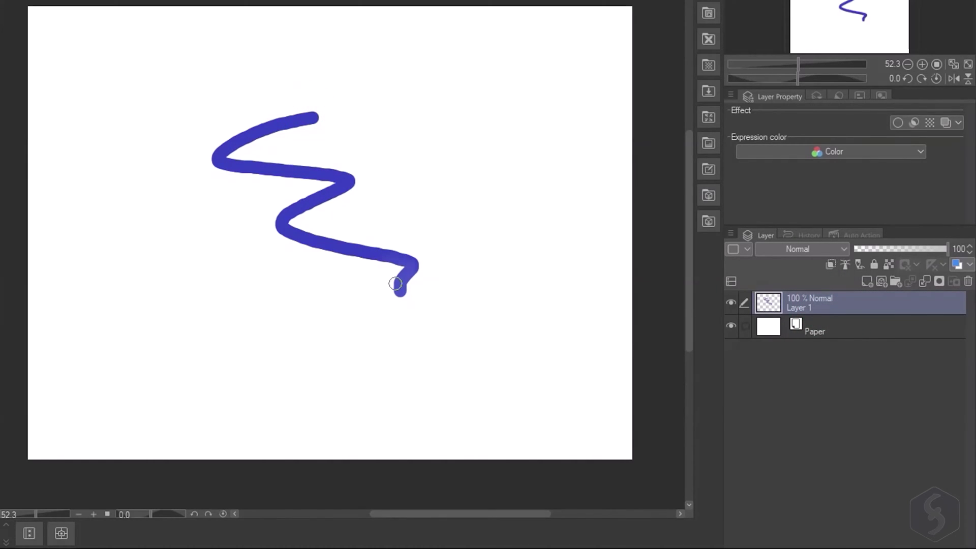
Hide the Paper layer, redraw a zigzag on transparency, and toggle Layer 1's visibility.
{"action": "left_click", "coordinate": [730, 327]}
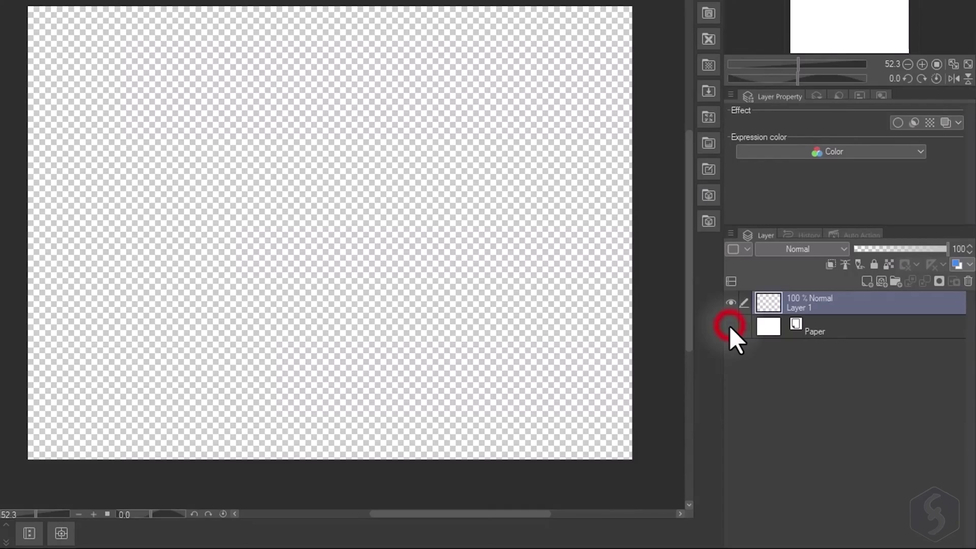
{"action": "left_click", "coordinate": [838, 309]}
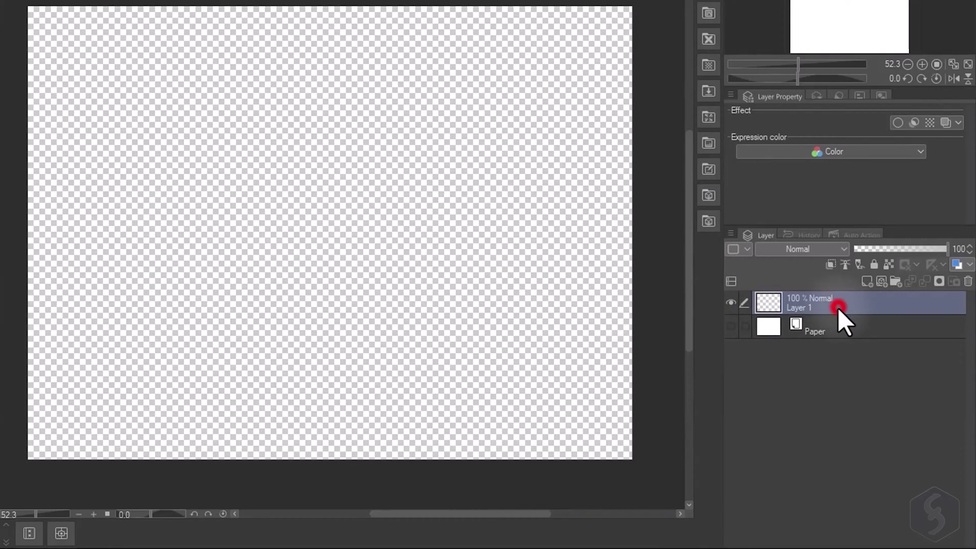
{"action": "left_click_drag", "start_coordinate": [271, 142], "coordinate": [450, 324]}
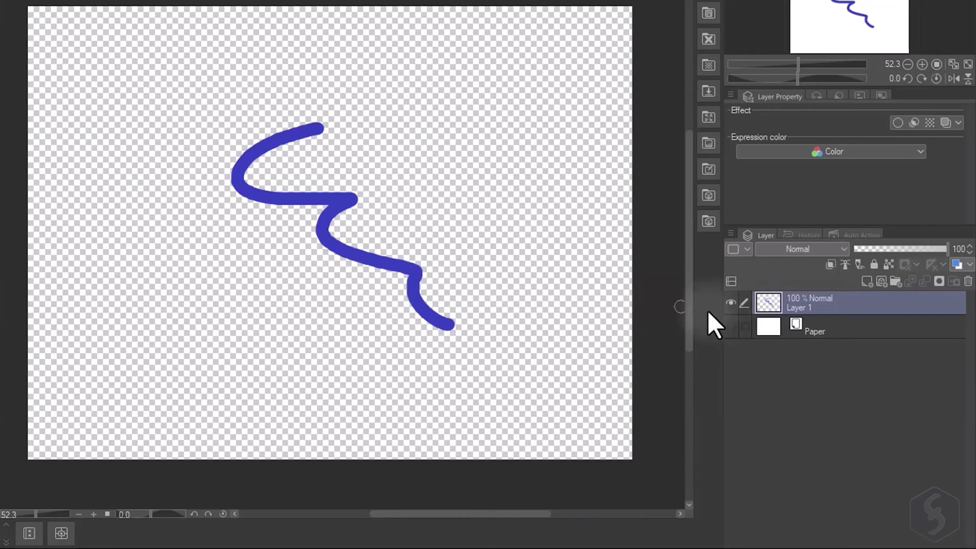
{"action": "left_click", "coordinate": [731, 303]}
{"action": "left_click", "coordinate": [731, 303]}
{"action": "left_click_drag", "start_coordinate": [331, 238], "coordinate": [357, 243]}
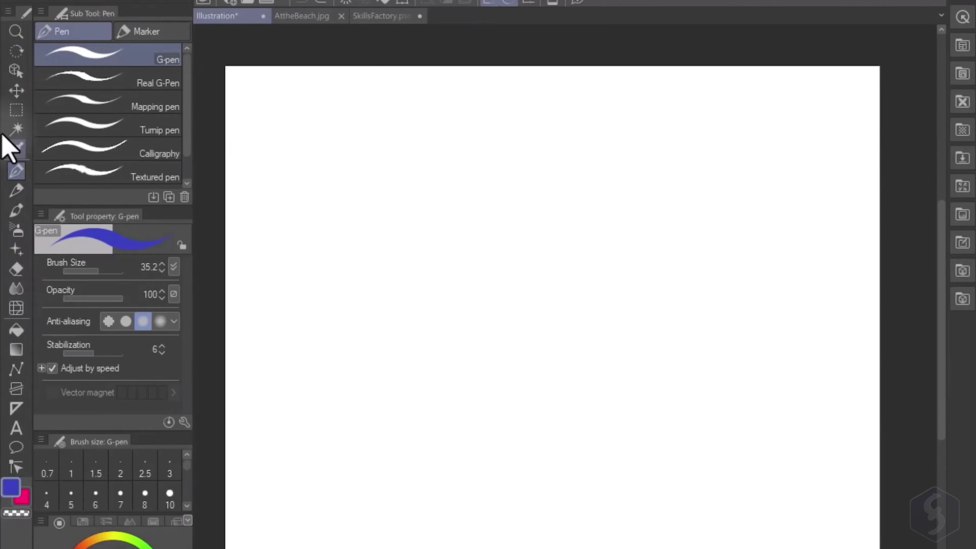
Browse the zoom, hand, object, pen, pencil and brush tools and their sub tools.
{"action": "left_click", "coordinate": [16, 31]}
{"action": "left_click", "coordinate": [16, 51]}
{"action": "left_click", "coordinate": [16, 70]}
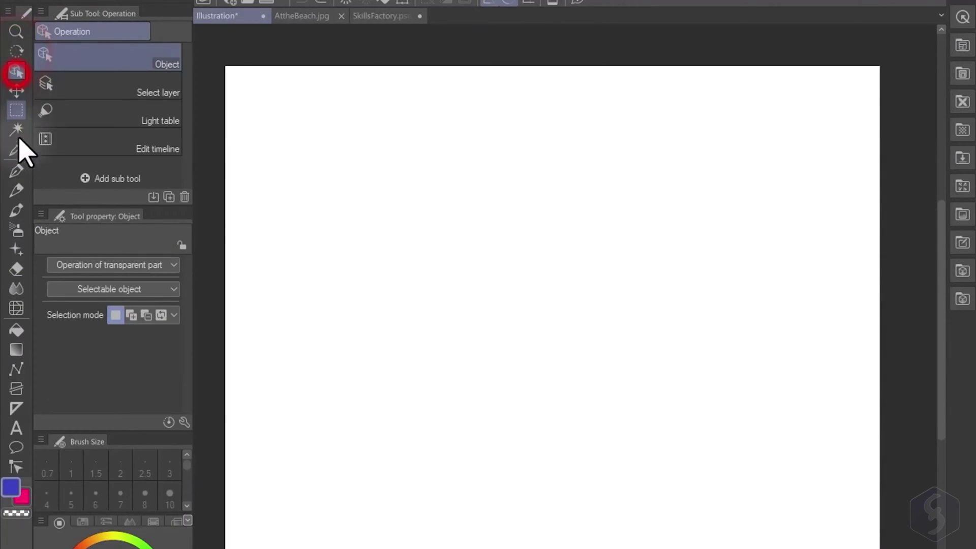
{"action": "left_click", "coordinate": [16, 171]}
{"action": "left_click", "coordinate": [16, 190]}
{"action": "left_click", "coordinate": [15, 210]}
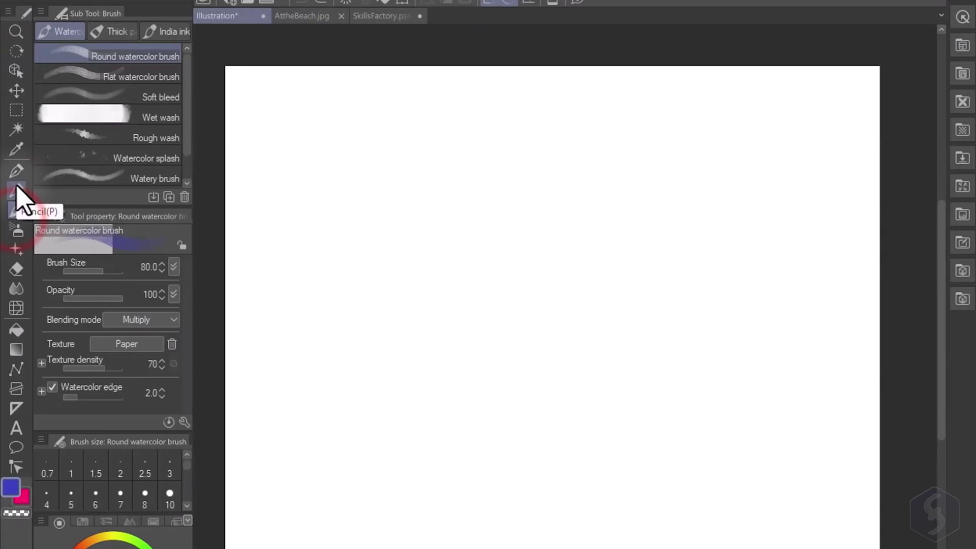
{"action": "left_click", "coordinate": [98, 32]}
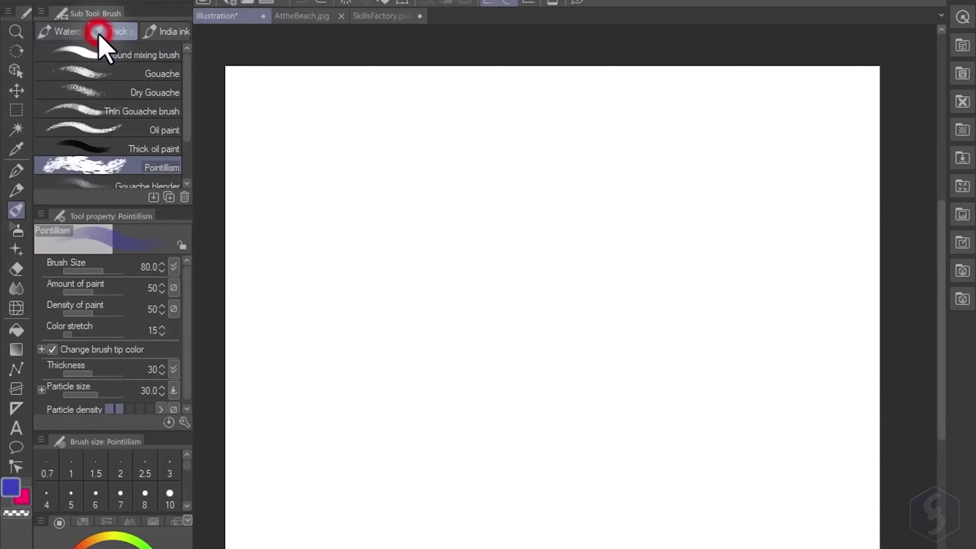
{"action": "left_click", "coordinate": [171, 32]}
{"action": "left_click", "coordinate": [71, 31]}
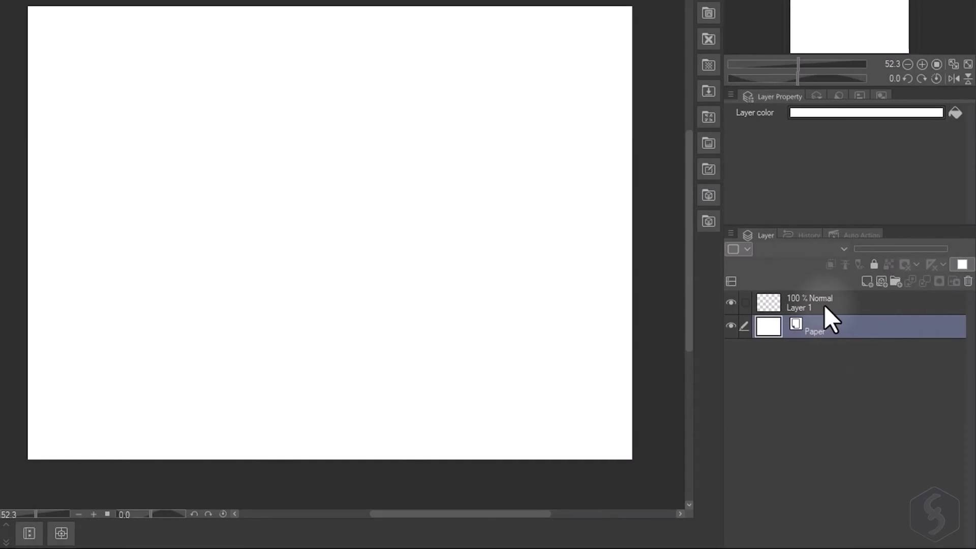
Draw a medium blue wave with the pen and a thin wavy line below it.
{"action": "left_click", "coordinate": [823, 305]}
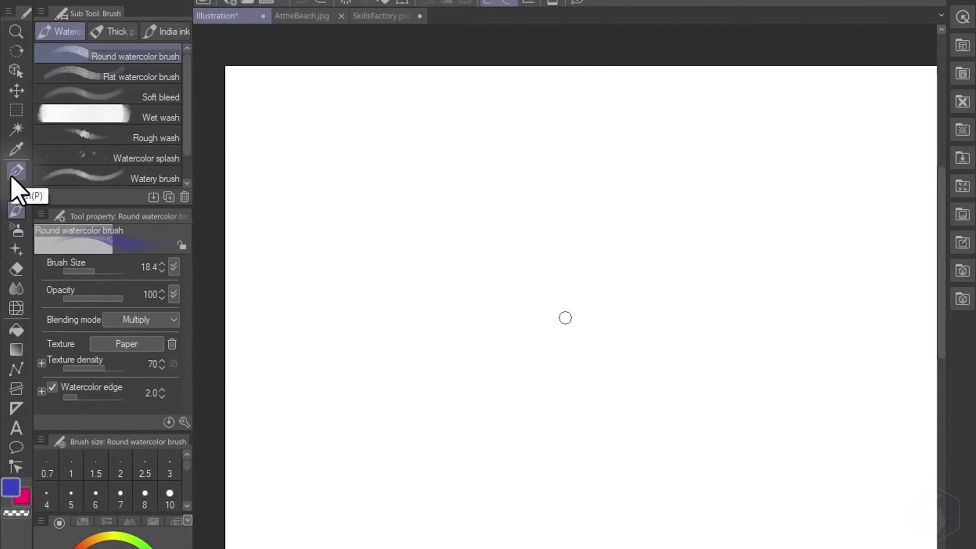
{"action": "left_click", "coordinate": [15, 172]}
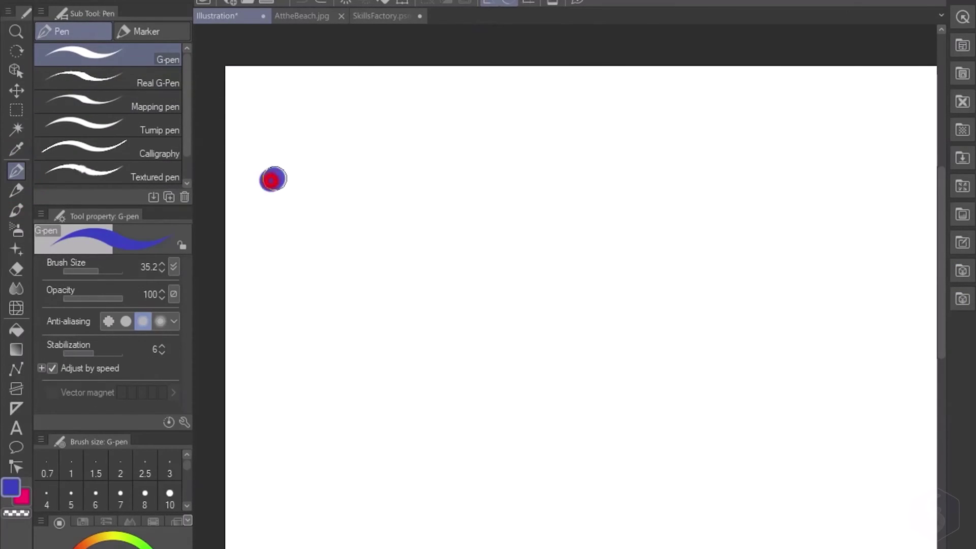
{"action": "left_click_drag", "start_coordinate": [273, 179], "coordinate": [614, 169]}
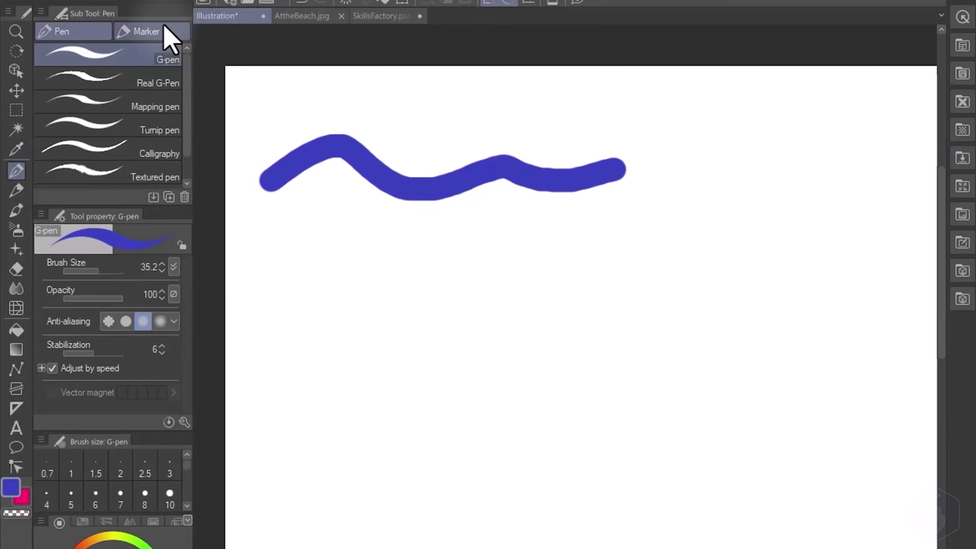
{"action": "left_click", "coordinate": [146, 31]}
{"action": "left_click_drag", "start_coordinate": [316, 225], "coordinate": [549, 236]}
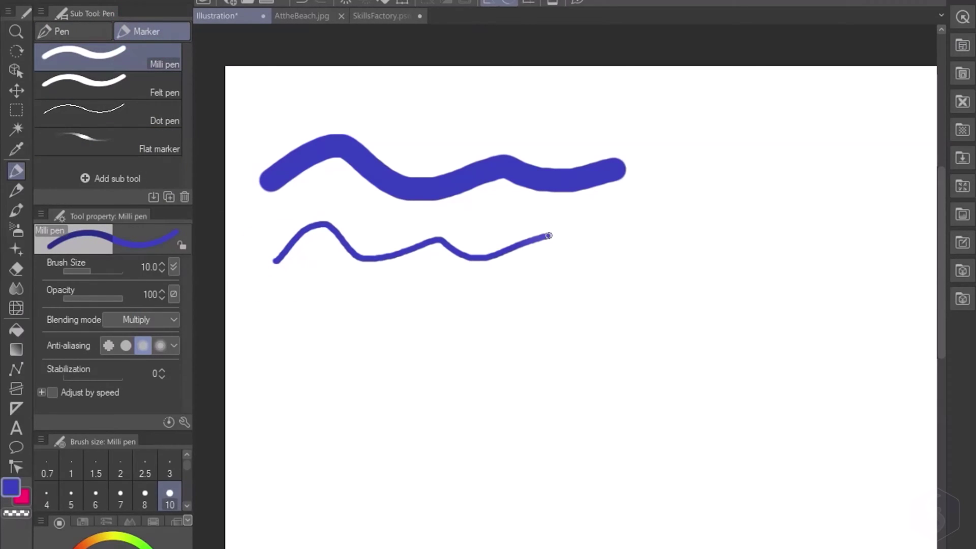
At brush size 99.9, draw a thick blue band, then another with anti-aliasing off.
{"action": "left_click", "coordinate": [105, 271]}
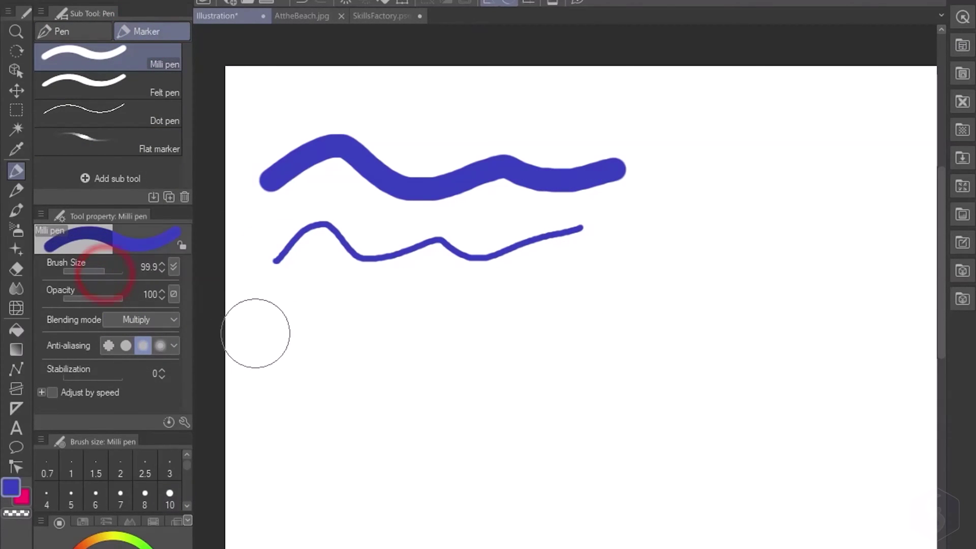
{"action": "mouse_move", "coordinate": [265, 352]}
{"action": "left_mouse_down"}
{"action": "mouse_move", "coordinate": [406, 363]}
{"action": "mouse_move", "coordinate": [482, 352]}
{"action": "left_mouse_up"}
{"action": "left_click", "coordinate": [109, 345]}
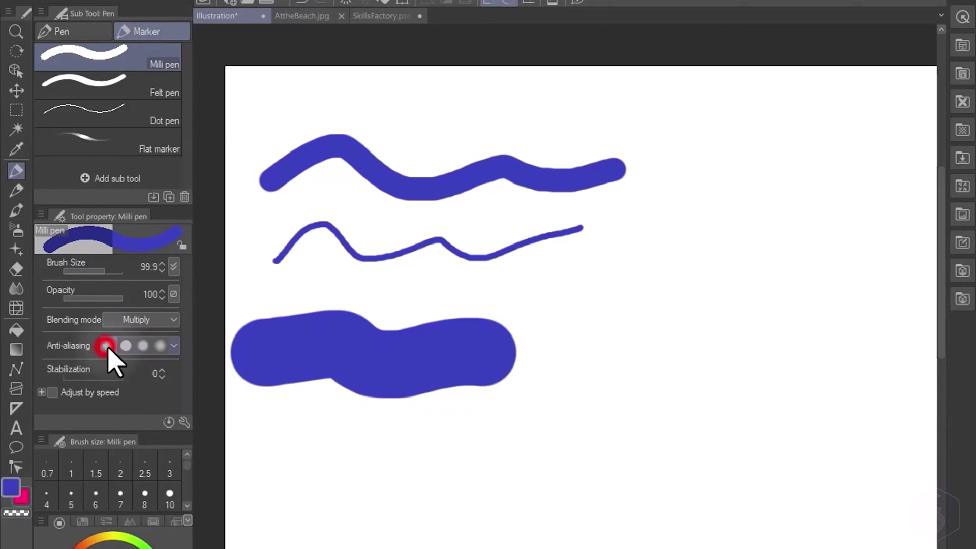
{"action": "mouse_move", "coordinate": [283, 506]}
{"action": "left_mouse_down"}
{"action": "mouse_move", "coordinate": [436, 475]}
{"action": "mouse_move", "coordinate": [534, 490]}
{"action": "left_mouse_up"}
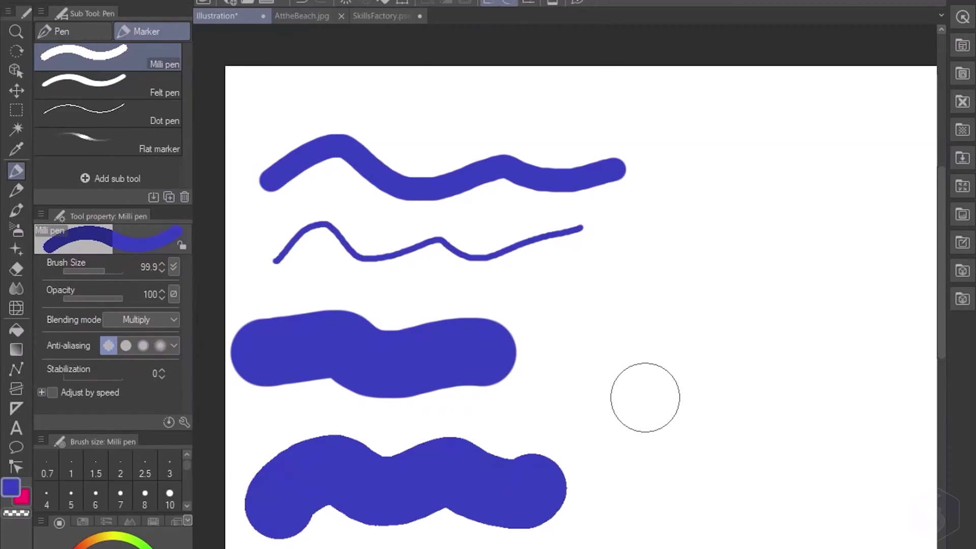
Find the RNApen brush on ASSETS from the Material palette's Download folder.
{"action": "left_click", "coordinate": [963, 46]}
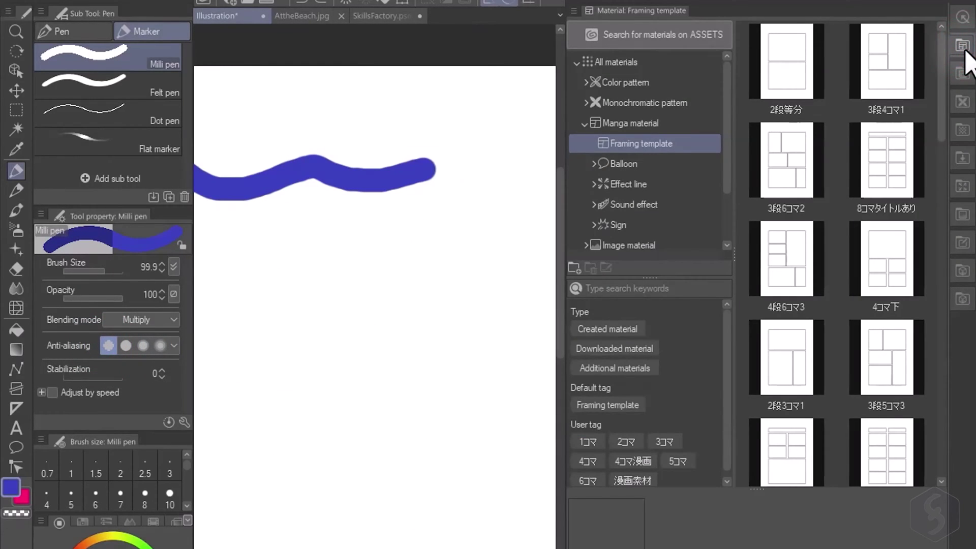
{"action": "left_click", "coordinate": [593, 124]}
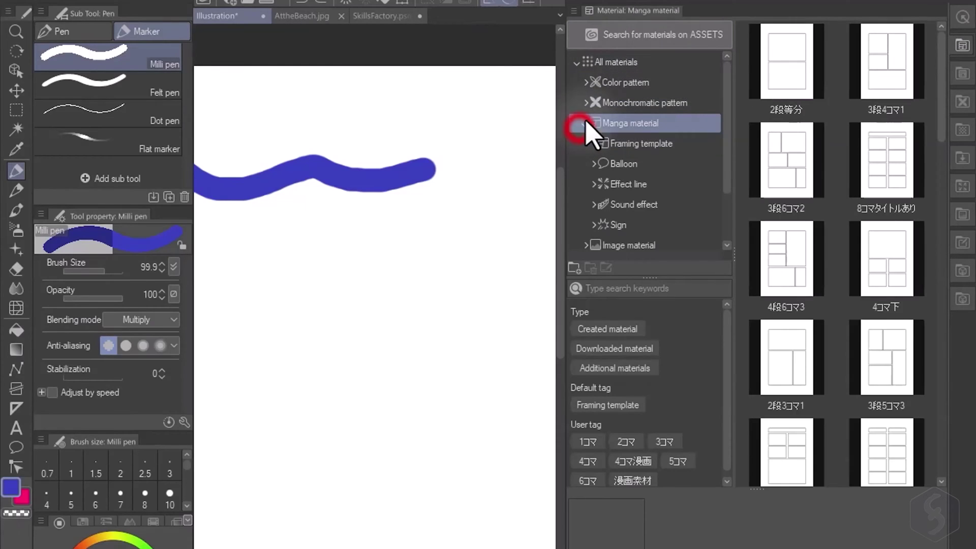
{"action": "scroll", "coordinate": [668, 136], "scroll_direction": "down", "scroll_amount": 3}
{"action": "left_click", "coordinate": [621, 218]}
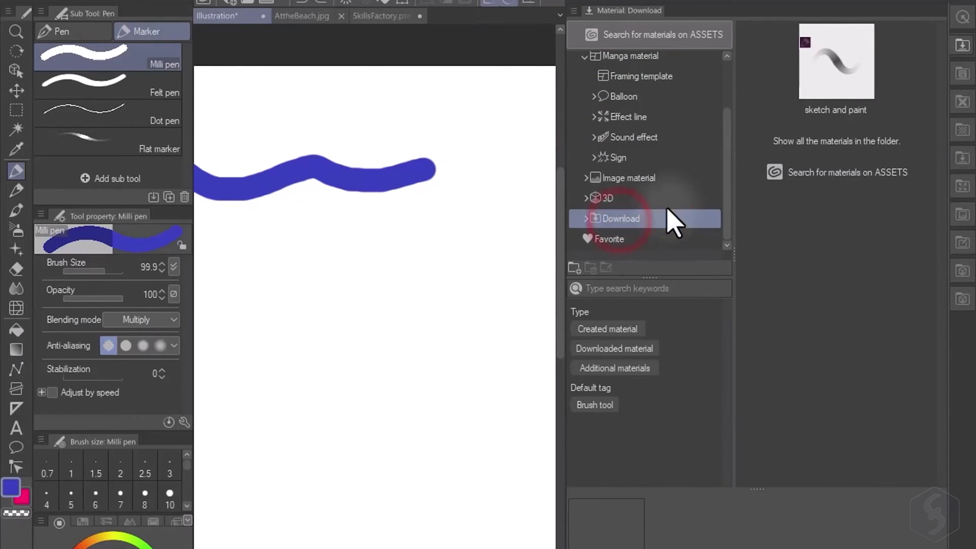
{"action": "left_click", "coordinate": [841, 173]}
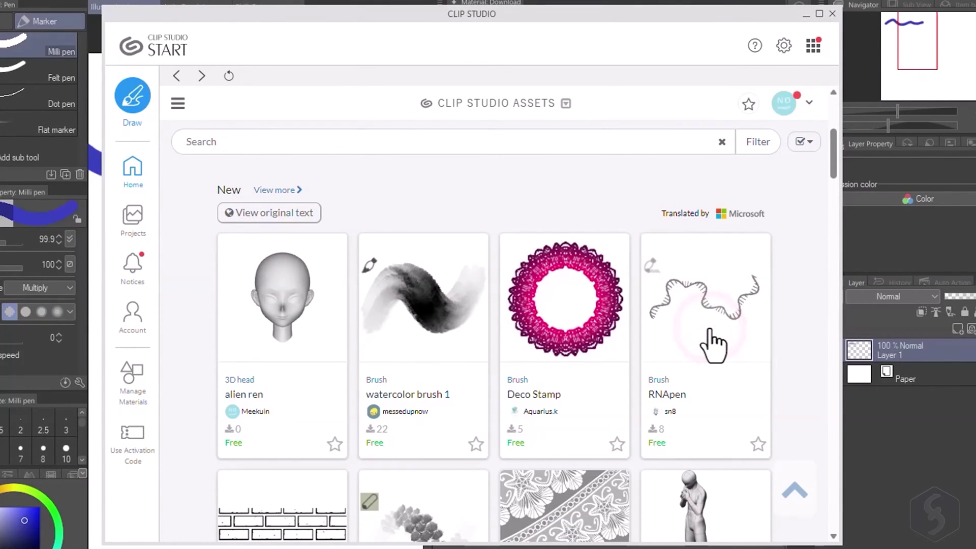
{"action": "left_click", "coordinate": [712, 345]}
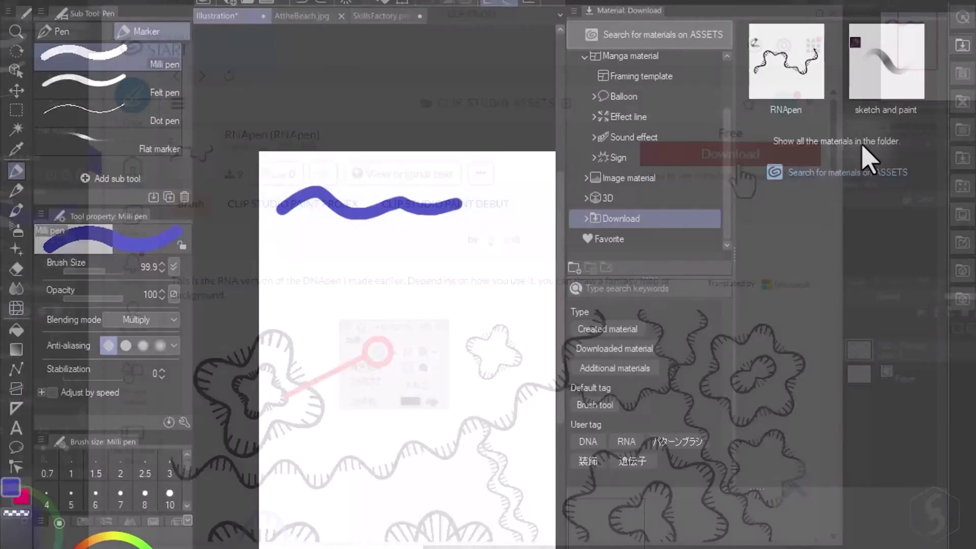
Add the downloaded RNApen to the Marker sub tools and test a ribbon stroke.
{"action": "left_click", "coordinate": [778, 63]}
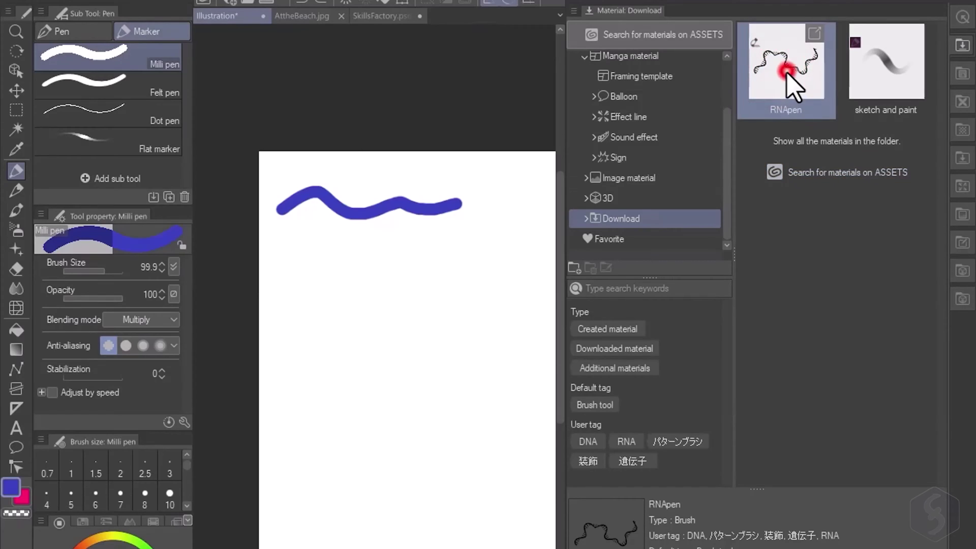
{"action": "left_click_drag", "start_coordinate": [789, 84], "coordinate": [132, 87]}
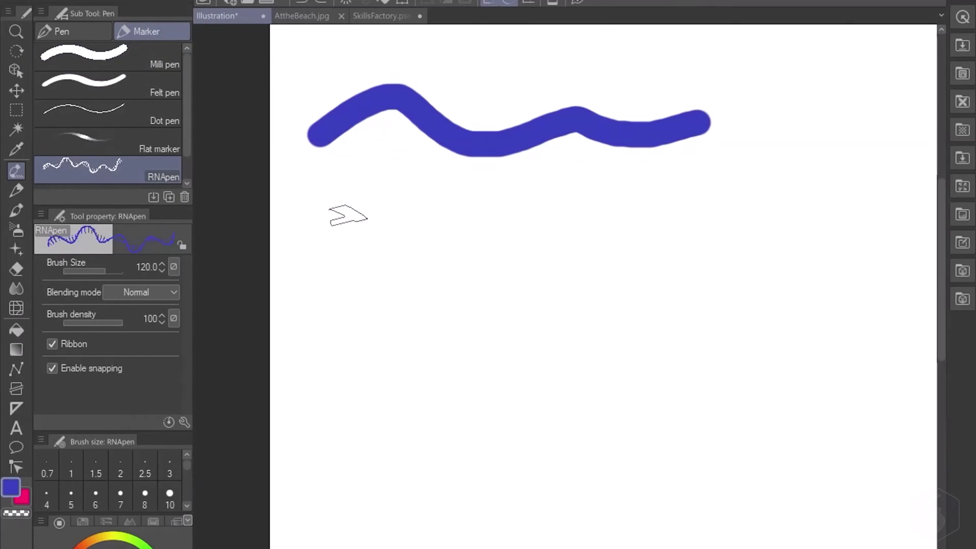
{"action": "mouse_move", "coordinate": [330, 216]}
{"action": "left_mouse_down"}
{"action": "mouse_move", "coordinate": [442, 233]}
{"action": "mouse_move", "coordinate": [624, 227]}
{"action": "mouse_move", "coordinate": [760, 274]}
{"action": "left_mouse_up"}
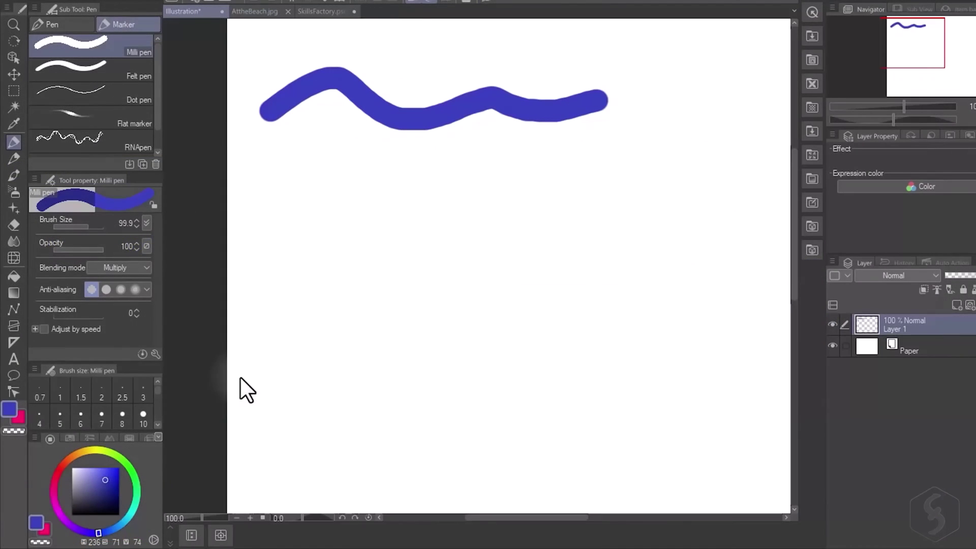
Eyedrop the stroke's blue, then test a thin blue line and a pink stroke.
{"action": "left_click", "coordinate": [45, 529]}
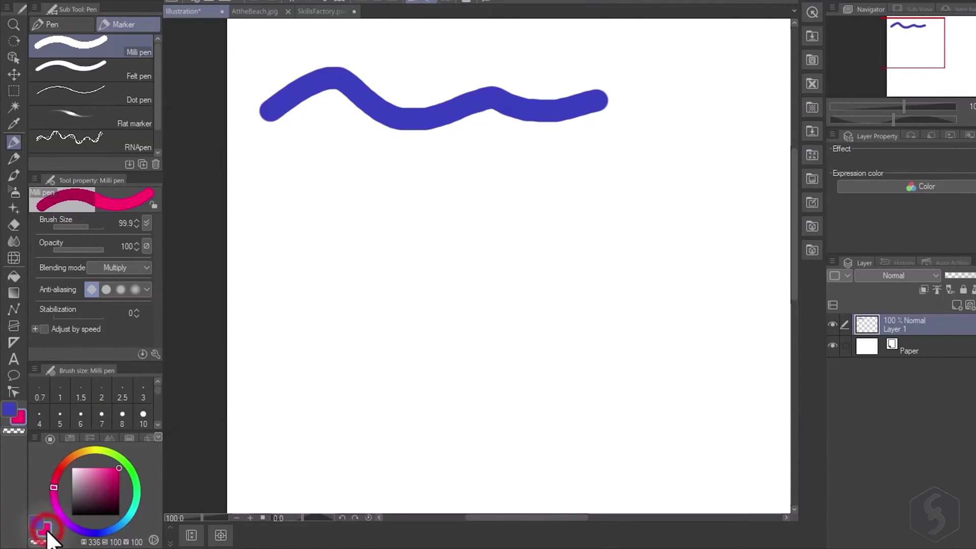
{"action": "left_click", "coordinate": [37, 523]}
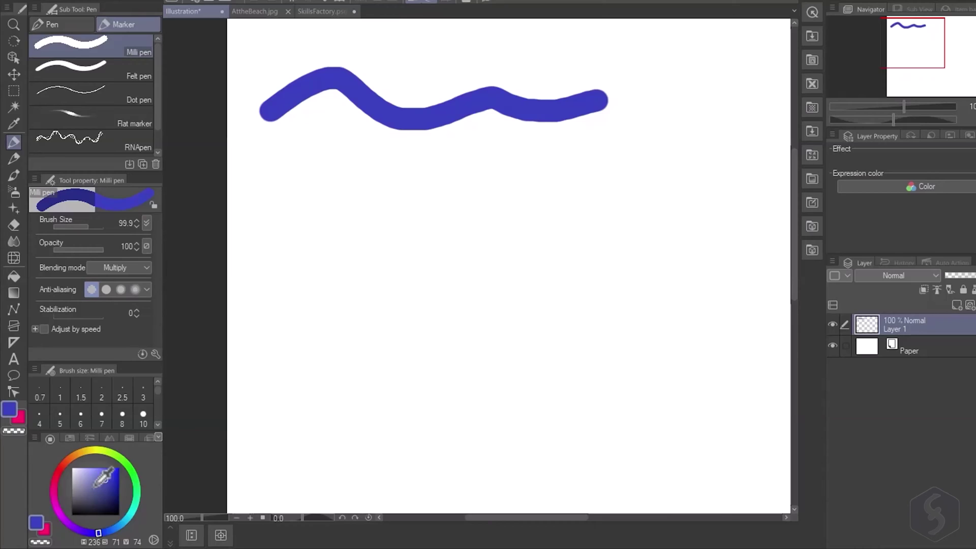
{"action": "left_click_drag", "start_coordinate": [136, 472], "coordinate": [132, 479]}
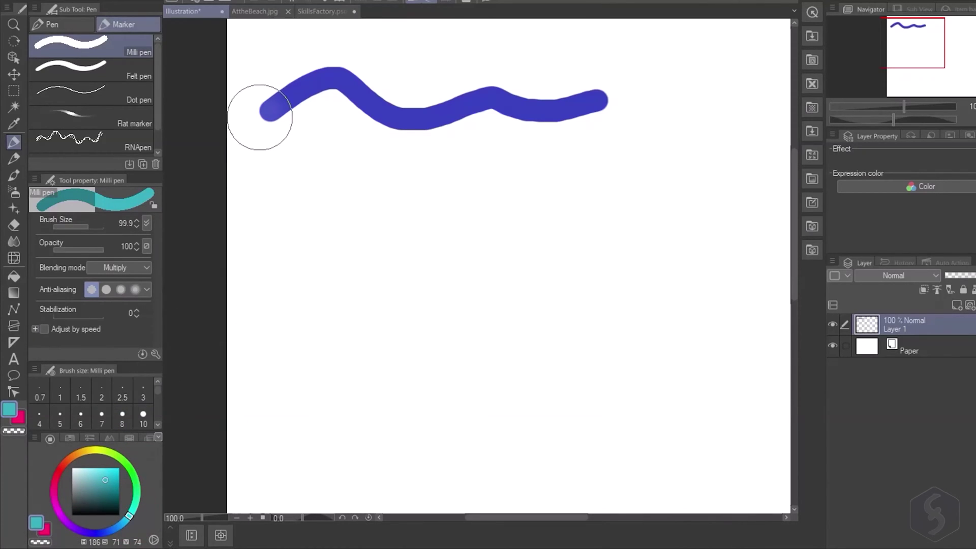
{"action": "left_click", "coordinate": [408, 117], "text": "alt"}
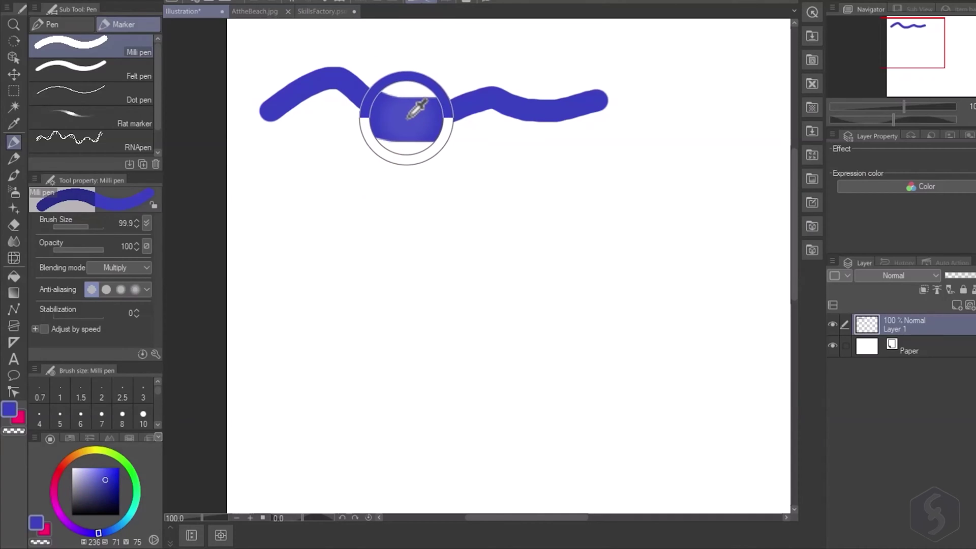
{"action": "left_click_drag", "start_coordinate": [243, 428], "coordinate": [344, 413]}
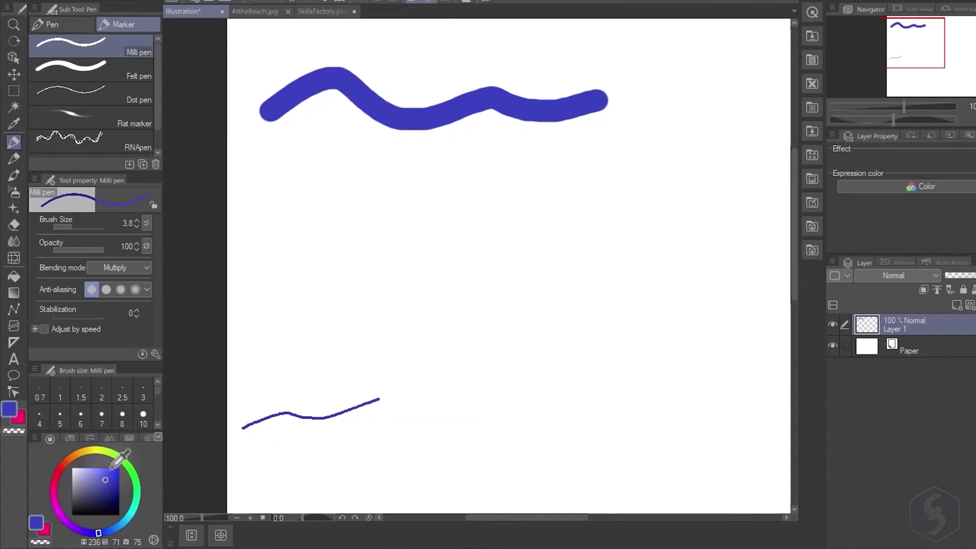
{"action": "left_click", "coordinate": [44, 529]}
{"action": "left_click_drag", "start_coordinate": [269, 465], "coordinate": [403, 421]}
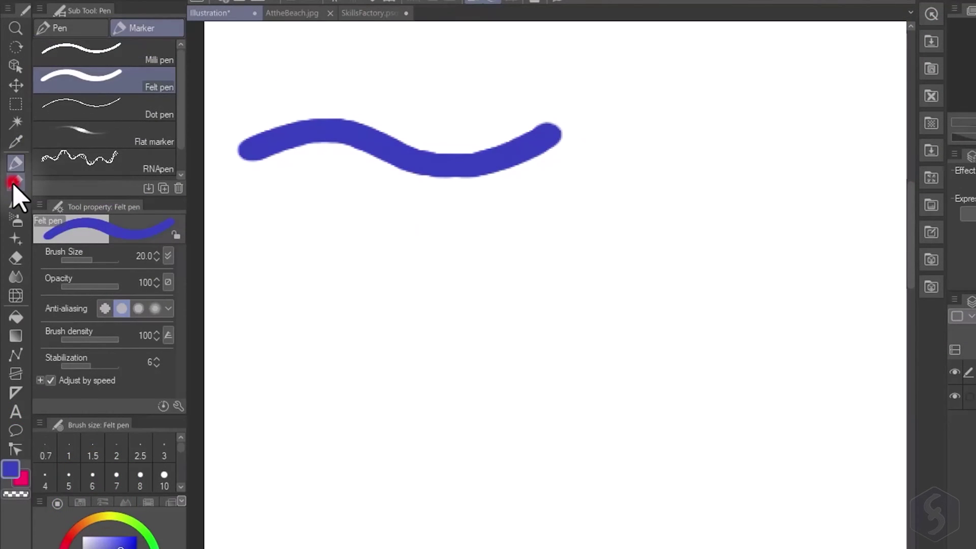
Test pencil, charcoal, watercolour and Gouache strokes across the canvas.
{"action": "left_click", "coordinate": [16, 181]}
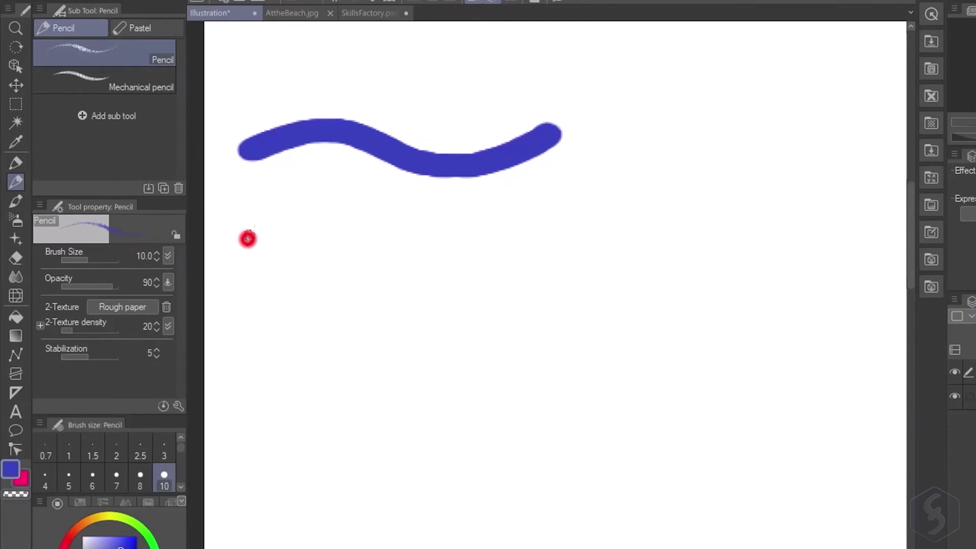
{"action": "mouse_move", "coordinate": [248, 239]}
{"action": "left_mouse_down"}
{"action": "mouse_move", "coordinate": [464, 239]}
{"action": "mouse_move", "coordinate": [590, 214]}
{"action": "left_mouse_up"}
{"action": "left_click", "coordinate": [149, 27]}
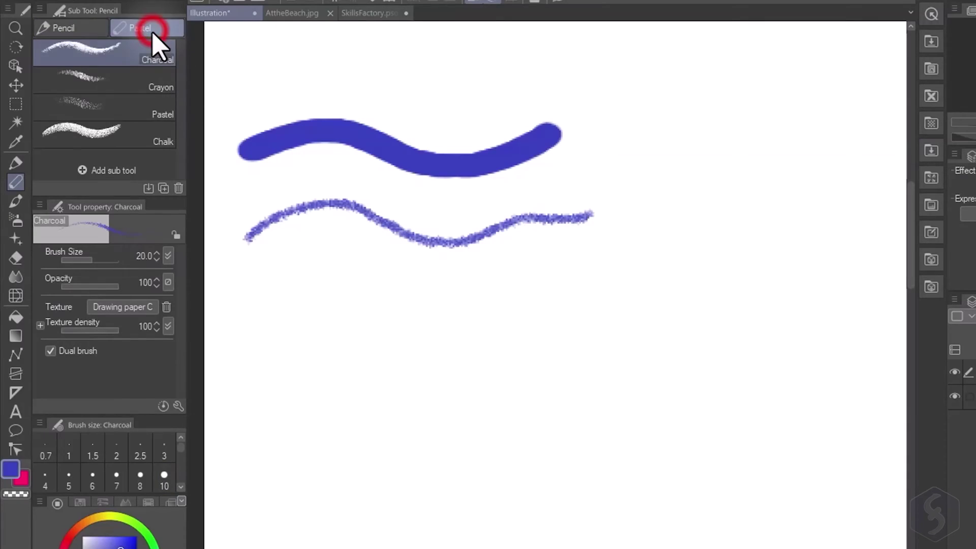
{"action": "mouse_move", "coordinate": [226, 319]}
{"action": "left_mouse_down"}
{"action": "mouse_move", "coordinate": [497, 315]}
{"action": "mouse_move", "coordinate": [639, 282]}
{"action": "left_mouse_up"}
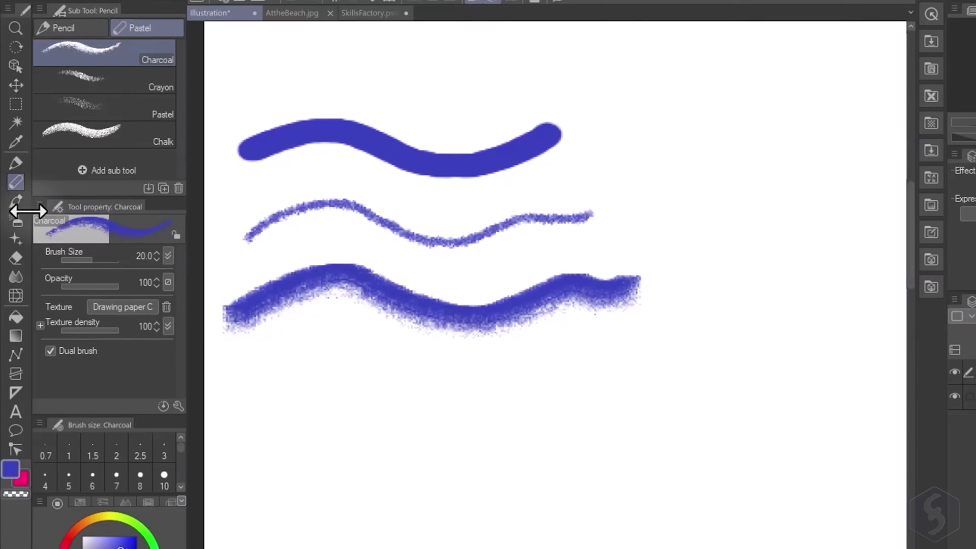
{"action": "left_click", "coordinate": [12, 204]}
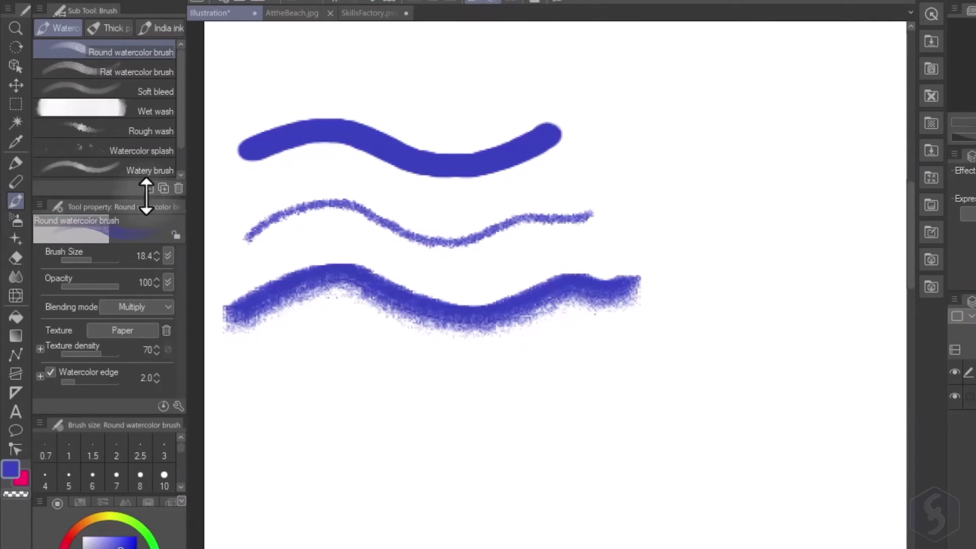
{"action": "mouse_move", "coordinate": [248, 404]}
{"action": "left_mouse_down"}
{"action": "mouse_move", "coordinate": [498, 401]}
{"action": "mouse_move", "coordinate": [613, 385]}
{"action": "left_mouse_up"}
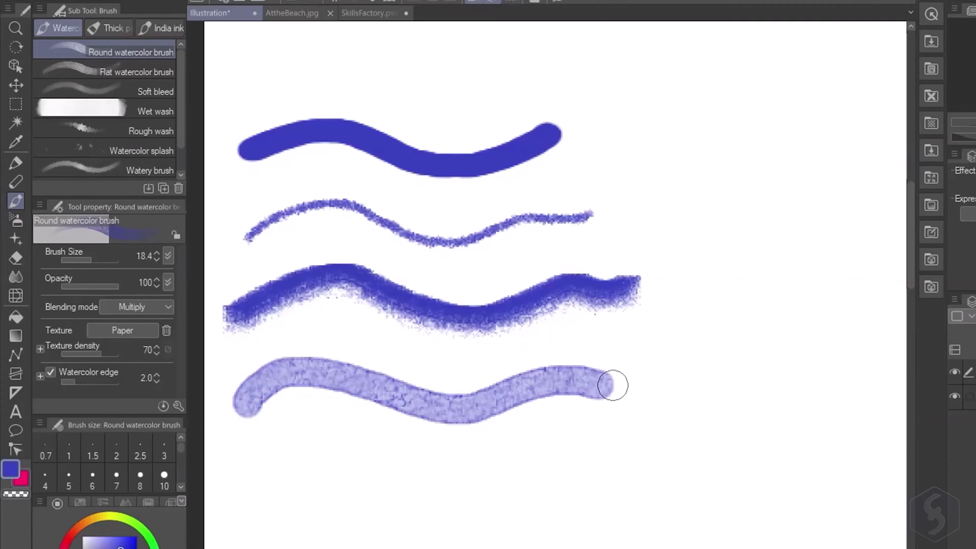
{"action": "left_click", "coordinate": [114, 28]}
{"action": "left_click", "coordinate": [157, 69]}
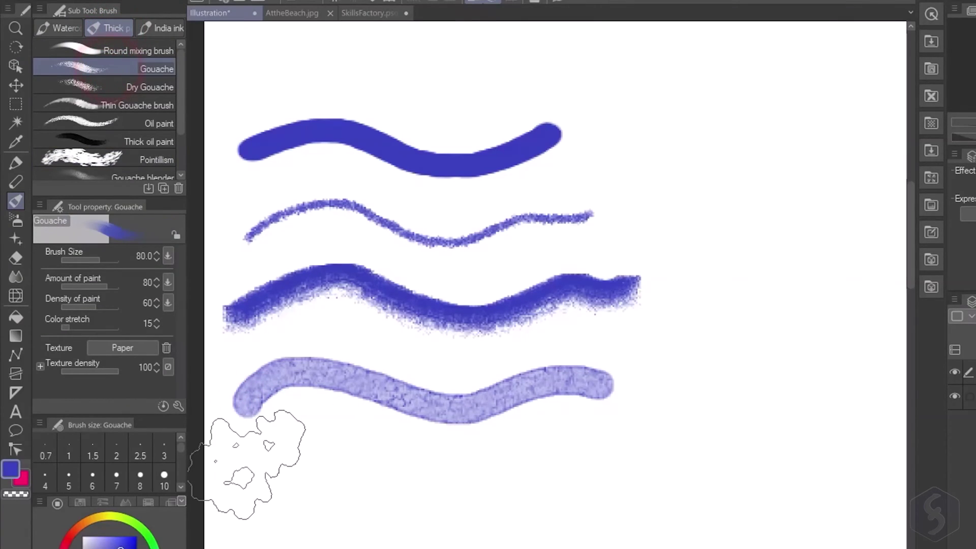
{"action": "mouse_move", "coordinate": [239, 458]}
{"action": "left_mouse_down"}
{"action": "mouse_move", "coordinate": [632, 468]}
{"action": "mouse_move", "coordinate": [674, 447]}
{"action": "left_mouse_up"}
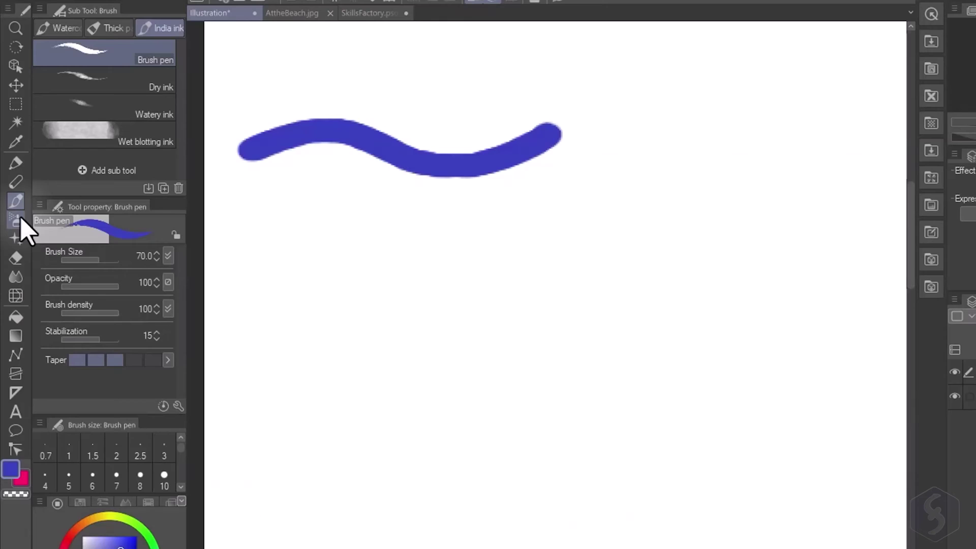
Test soft airbrush, Spray and Glitter decoration strokes.
{"action": "left_click", "coordinate": [20, 220]}
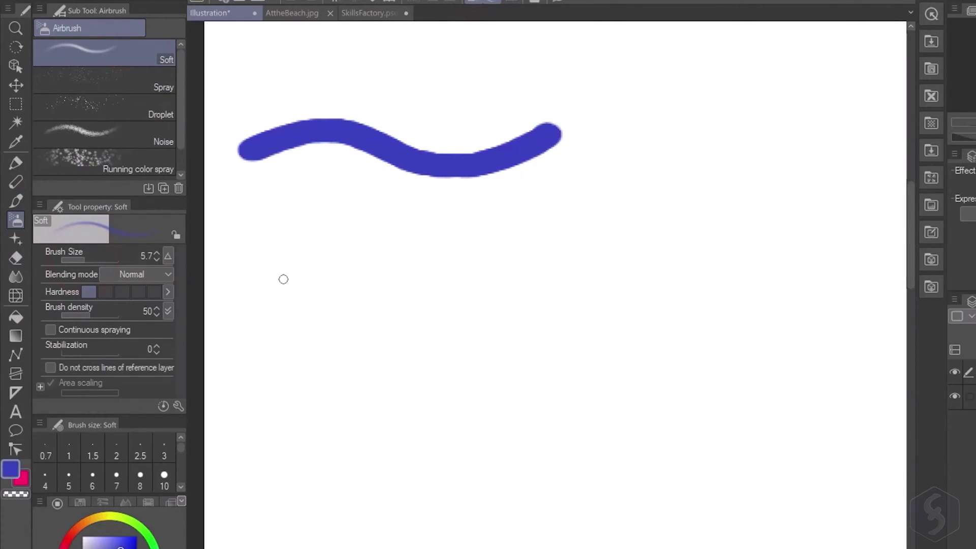
{"action": "left_click_drag", "start_coordinate": [272, 276], "coordinate": [610, 229]}
{"action": "left_click", "coordinate": [127, 80]}
{"action": "mouse_move", "coordinate": [280, 381]}
{"action": "left_mouse_down"}
{"action": "mouse_move", "coordinate": [476, 376]}
{"action": "mouse_move", "coordinate": [603, 338]}
{"action": "mouse_move", "coordinate": [562, 356]}
{"action": "mouse_move", "coordinate": [626, 325]}
{"action": "left_mouse_up"}
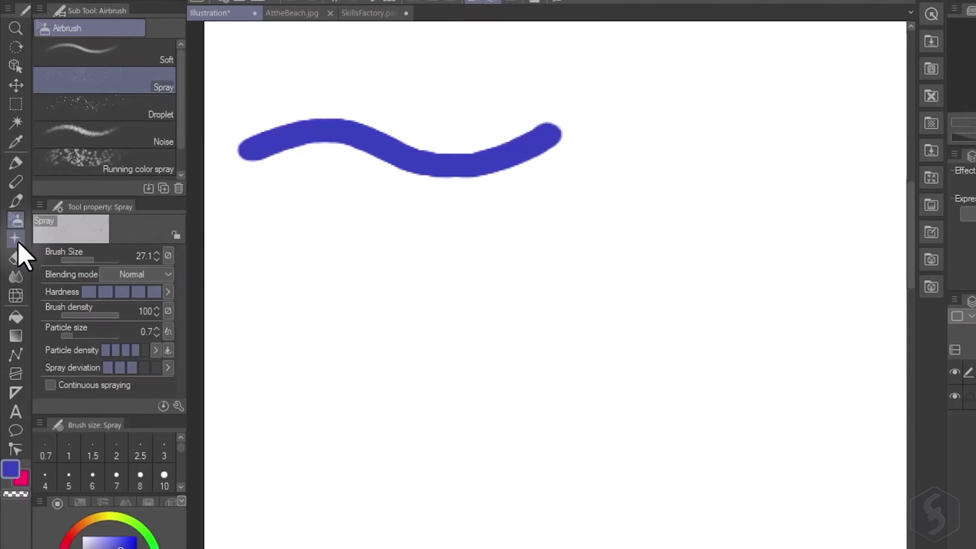
{"action": "left_click", "coordinate": [18, 244]}
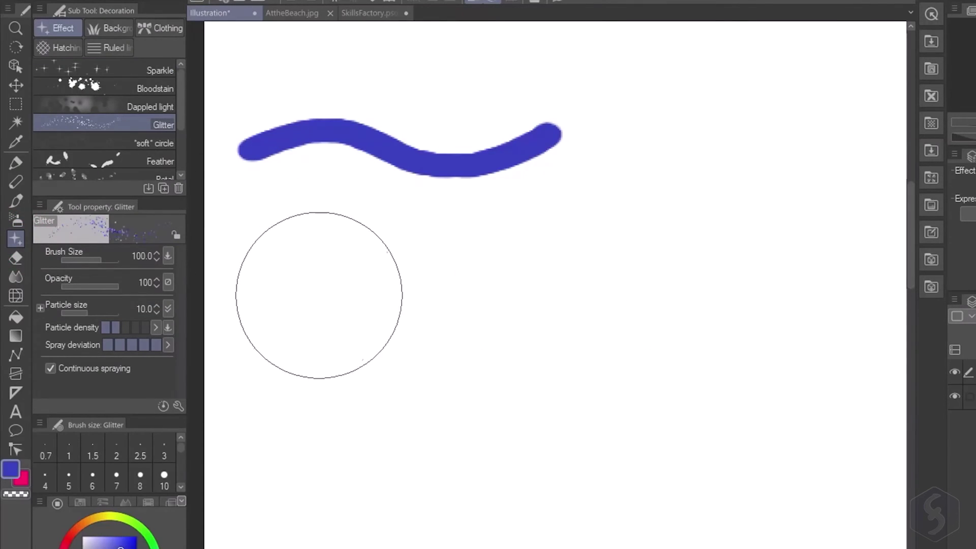
{"action": "mouse_move", "coordinate": [323, 311]}
{"action": "left_mouse_down"}
{"action": "mouse_move", "coordinate": [701, 261]}
{"action": "mouse_move", "coordinate": [789, 174]}
{"action": "left_mouse_up"}
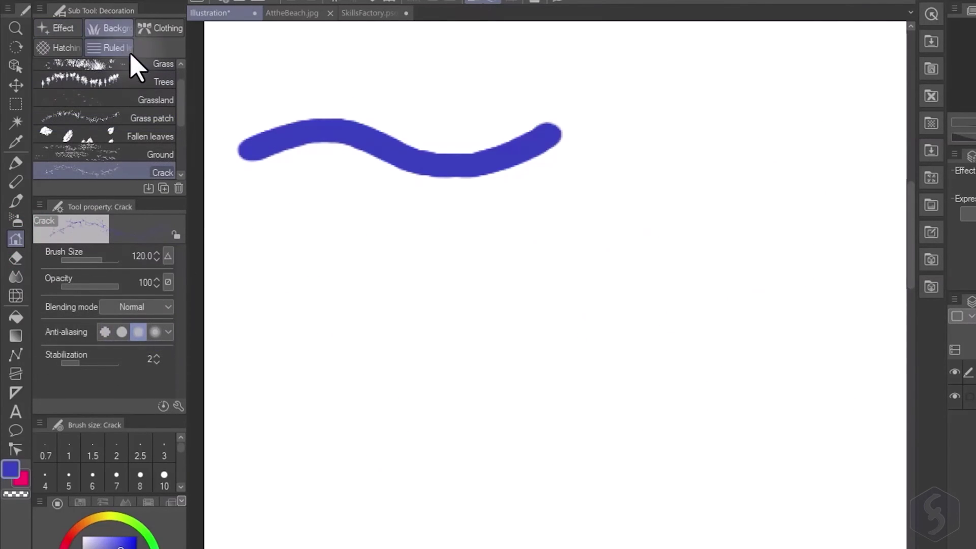
Draw a bumpy square-wave ruled line, then erase part of it.
{"action": "left_click", "coordinate": [88, 47]}
{"action": "mouse_move", "coordinate": [234, 262]}
{"action": "left_mouse_down"}
{"action": "mouse_move", "coordinate": [316, 245]}
{"action": "mouse_move", "coordinate": [762, 272]}
{"action": "mouse_move", "coordinate": [526, 316]}
{"action": "mouse_move", "coordinate": [414, 451]}
{"action": "left_mouse_up"}
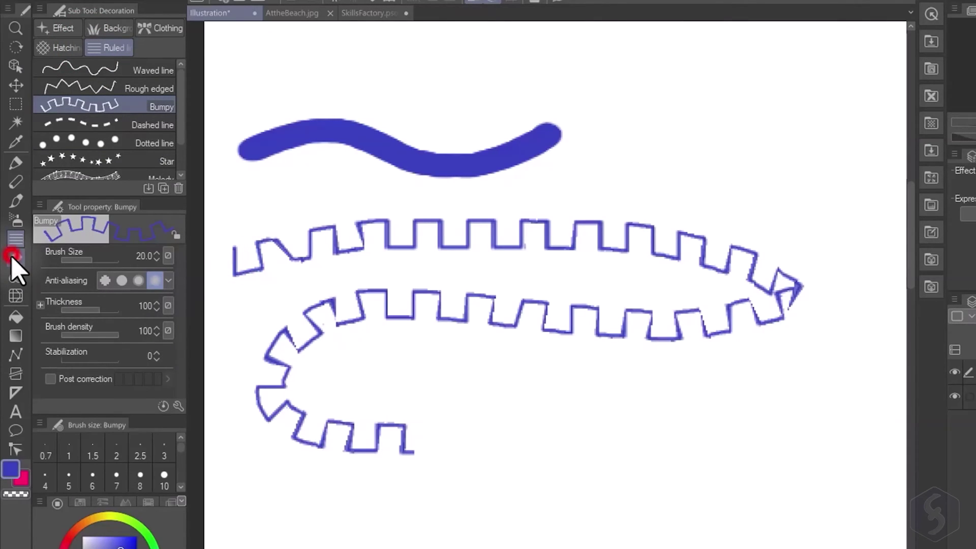
{"action": "left_click", "coordinate": [15, 256]}
{"action": "mouse_move", "coordinate": [712, 321]}
{"action": "left_mouse_down"}
{"action": "mouse_move", "coordinate": [491, 319]}
{"action": "mouse_move", "coordinate": [567, 229]}
{"action": "mouse_move", "coordinate": [429, 150]}
{"action": "left_mouse_up"}
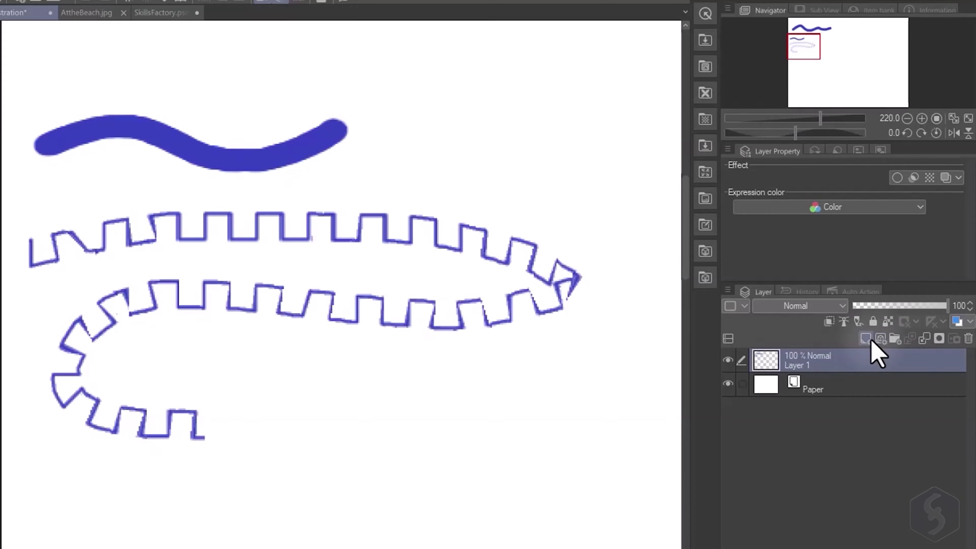
Paint a thick purple S-stroke on new Layer 2, then compare by toggling both layers.
{"action": "left_click", "coordinate": [871, 339]}
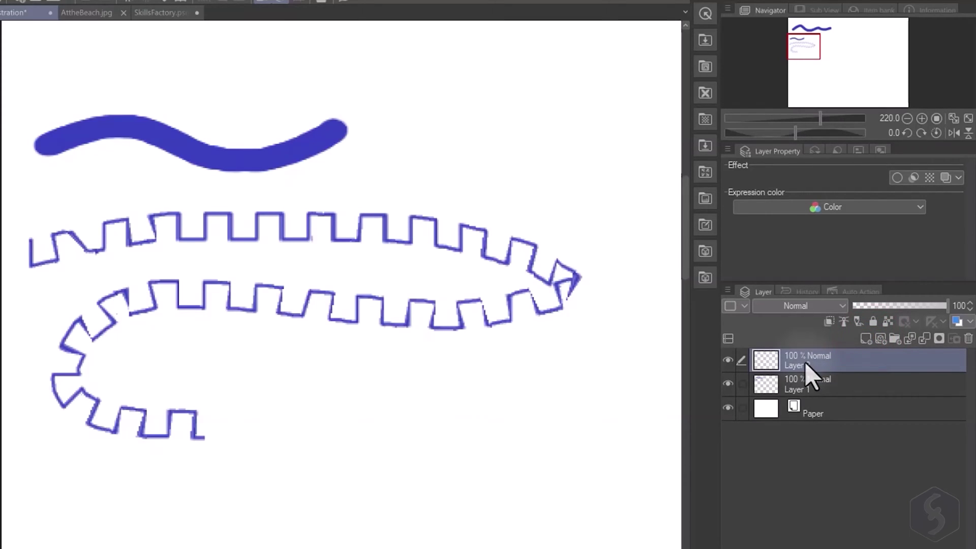
{"action": "mouse_move", "coordinate": [252, 358]}
{"action": "left_mouse_down"}
{"action": "mouse_move", "coordinate": [497, 362]}
{"action": "mouse_move", "coordinate": [500, 474]}
{"action": "mouse_move", "coordinate": [531, 478]}
{"action": "left_mouse_up"}
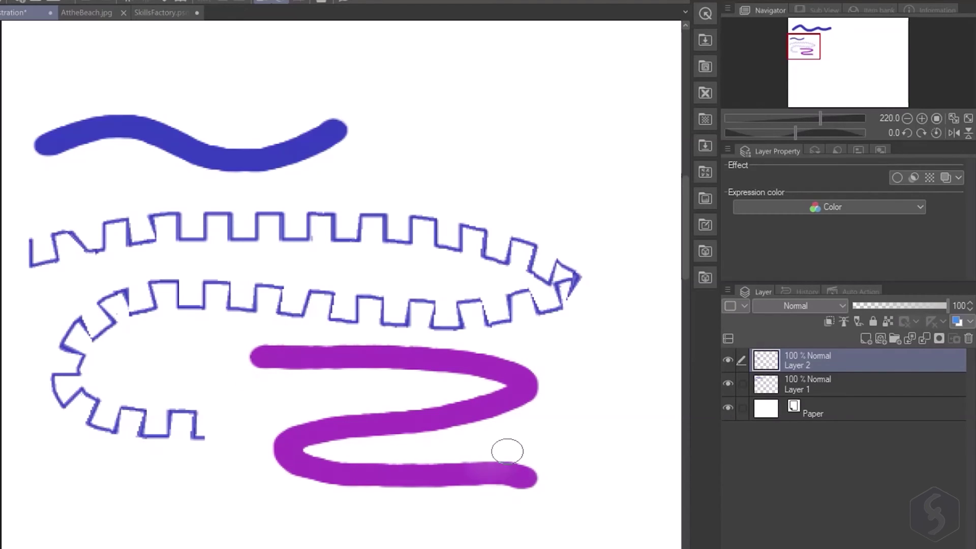
{"action": "left_click", "coordinate": [728, 360]}
{"action": "left_click", "coordinate": [728, 360]}
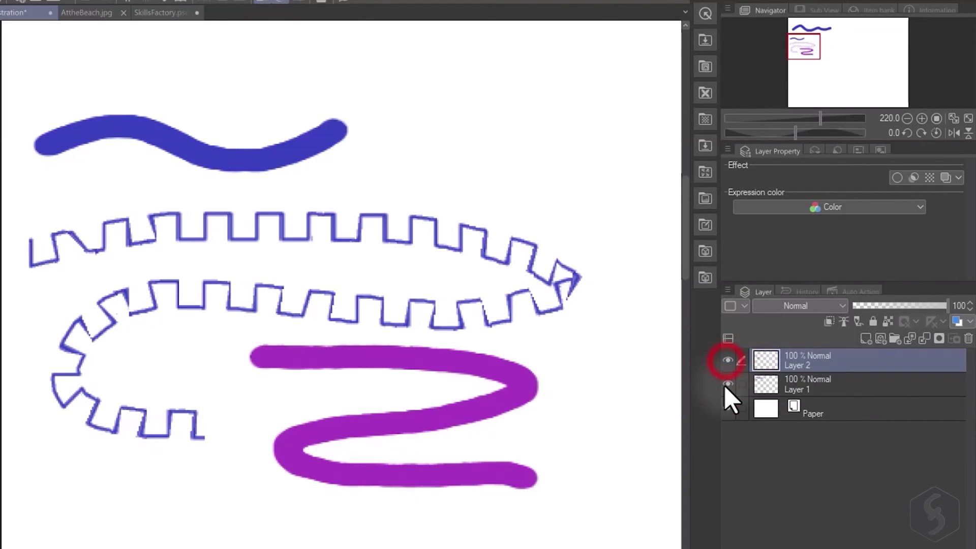
{"action": "left_click", "coordinate": [728, 384]}
{"action": "left_click", "coordinate": [728, 384]}
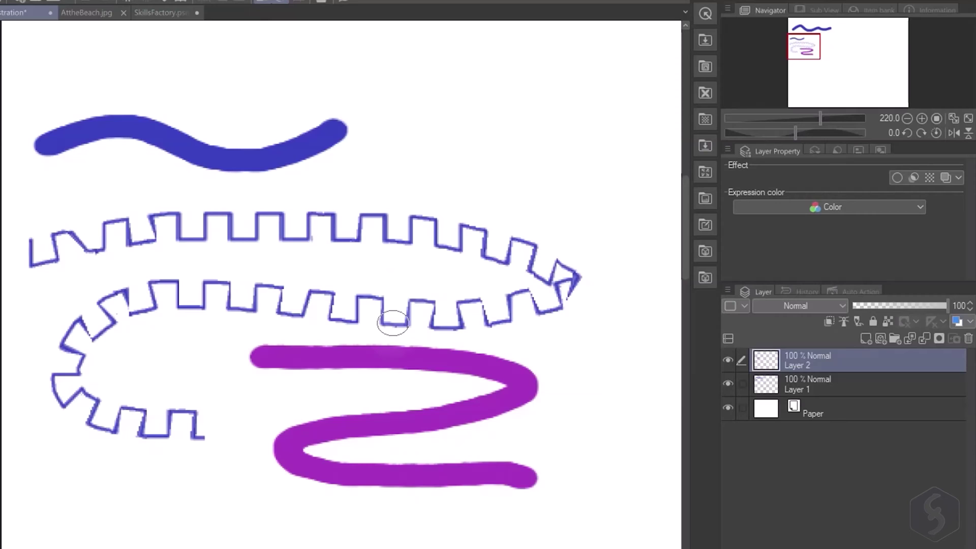
Zoom in on the bumpy blue lines and pan the wavy stroke back into view.
{"action": "scroll", "coordinate": [393, 323], "scroll_direction": "up", "scroll_amount": 3}
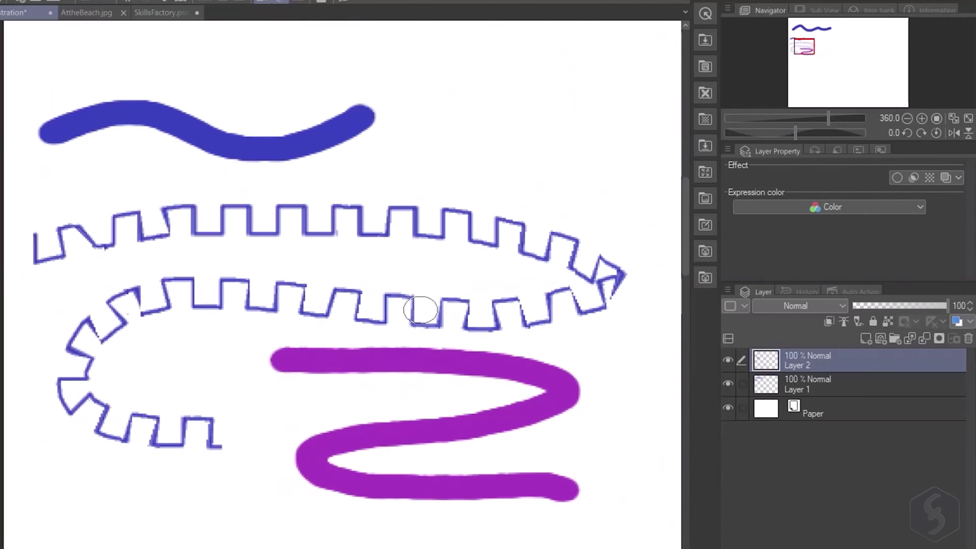
{"action": "scroll", "coordinate": [255, 312], "scroll_direction": "down", "scroll_amount": 2}
{"action": "scroll", "coordinate": [255, 312], "scroll_direction": "up", "scroll_amount": 3}
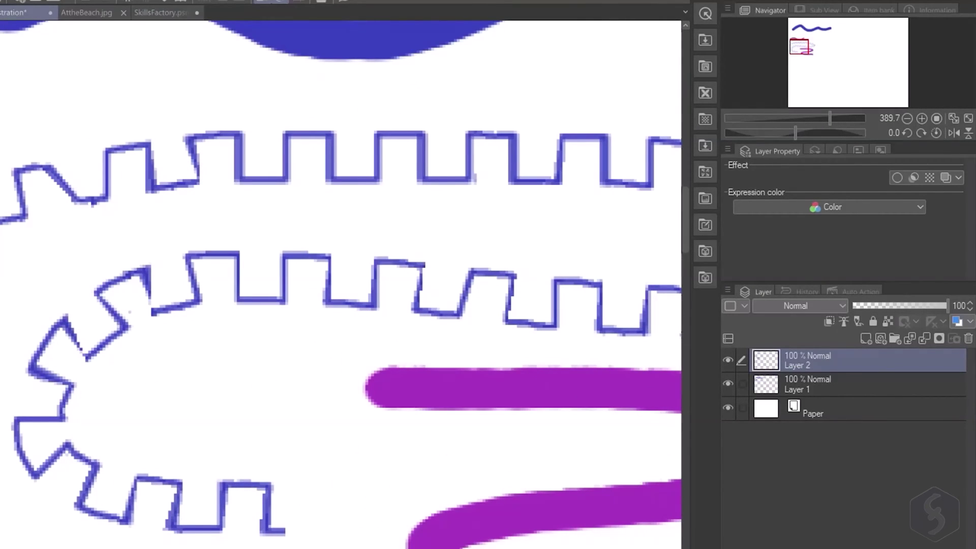
{"action": "mouse_move", "coordinate": [281, 300]}
{"action": "left_mouse_down"}
{"action": "mouse_move", "coordinate": [142, 312]}
{"action": "mouse_move", "coordinate": [383, 283]}
{"action": "mouse_move", "coordinate": [429, 325]}
{"action": "mouse_move", "coordinate": [362, 324]}
{"action": "mouse_move", "coordinate": [397, 334]}
{"action": "mouse_move", "coordinate": [327, 258]}
{"action": "mouse_move", "coordinate": [338, 196]}
{"action": "mouse_move", "coordinate": [516, 220]}
{"action": "left_mouse_up"}
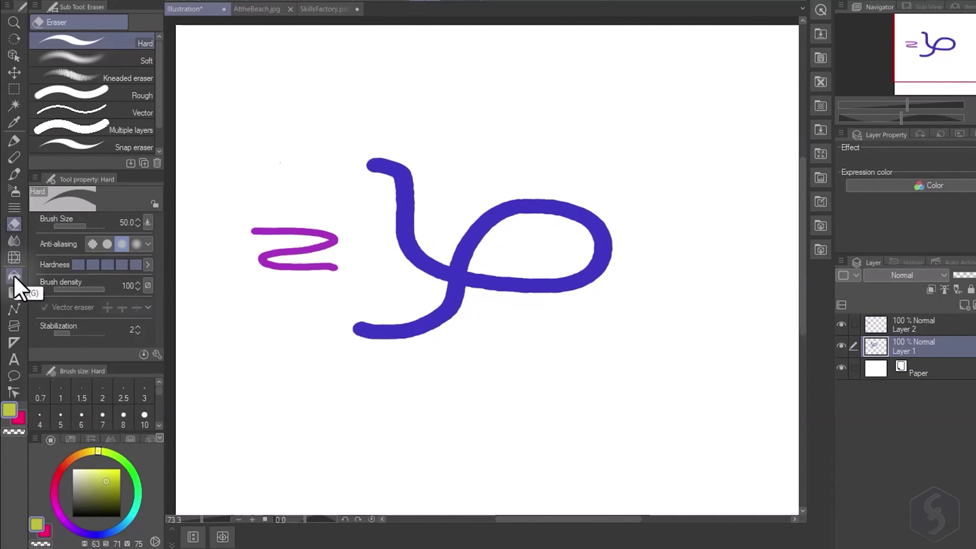
Fill the blue loop with yellow, then try a red-to-yellow Photosphere gradient and undo it.
{"action": "left_click", "coordinate": [13, 274]}
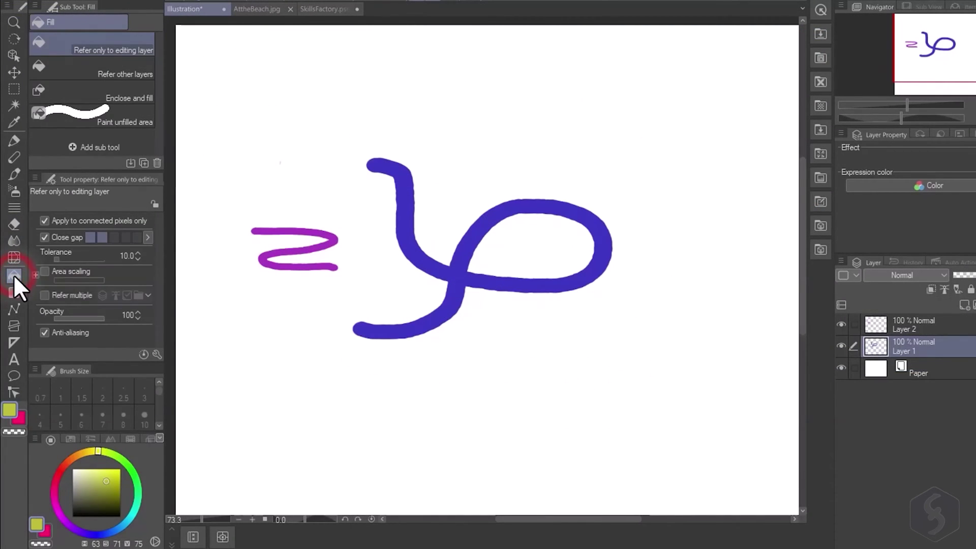
{"action": "left_click", "coordinate": [533, 241]}
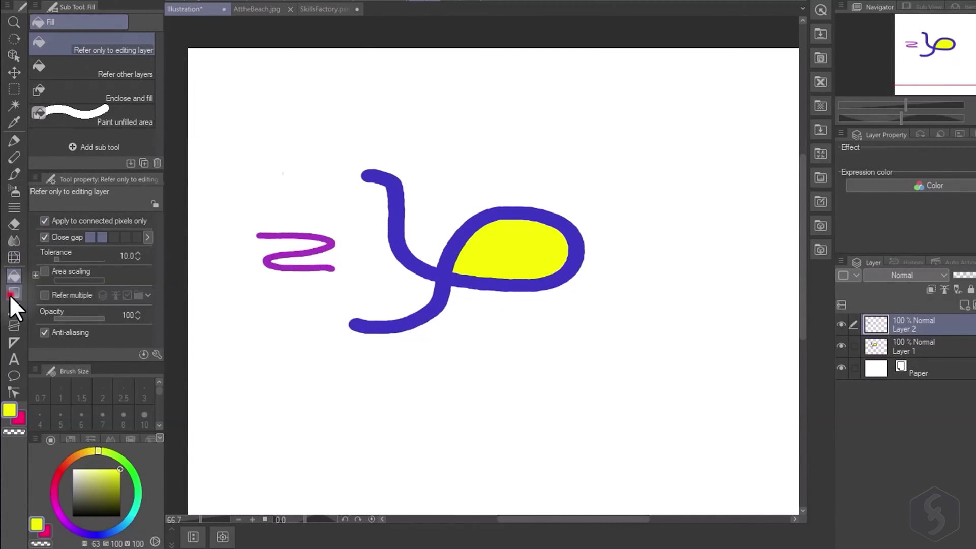
{"action": "left_click", "coordinate": [11, 294]}
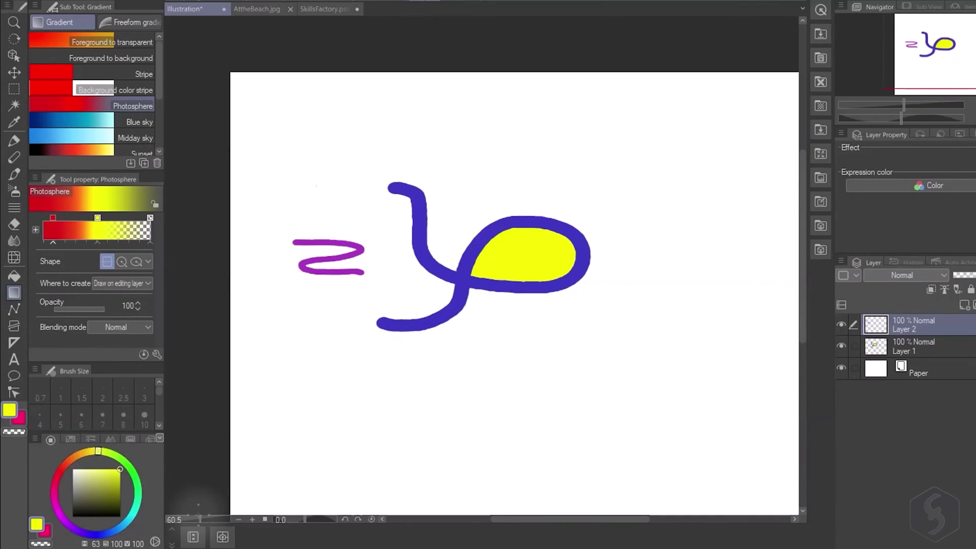
{"action": "left_click_drag", "start_coordinate": [194, 511], "coordinate": [562, 126]}
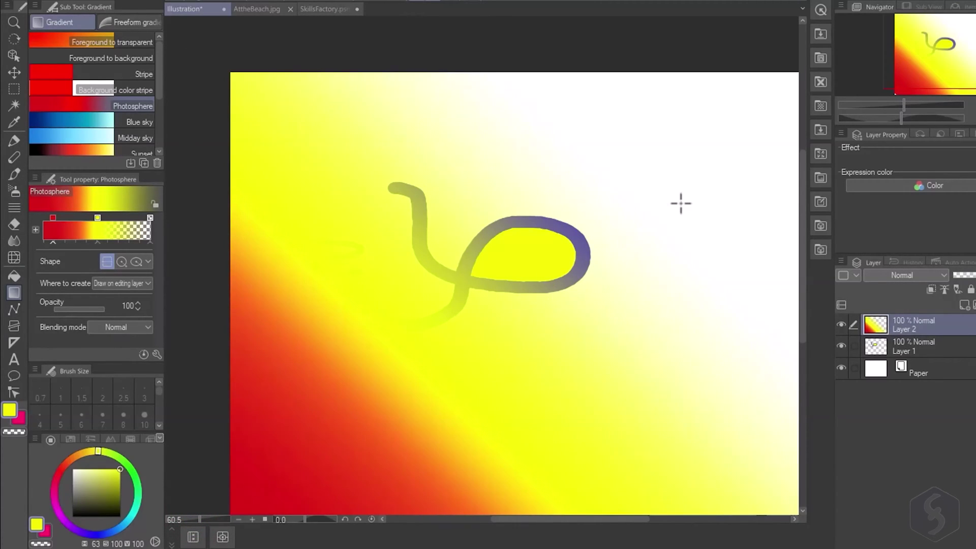
{"action": "scroll", "coordinate": [92, 132], "scroll_direction": "down", "scroll_amount": 5}
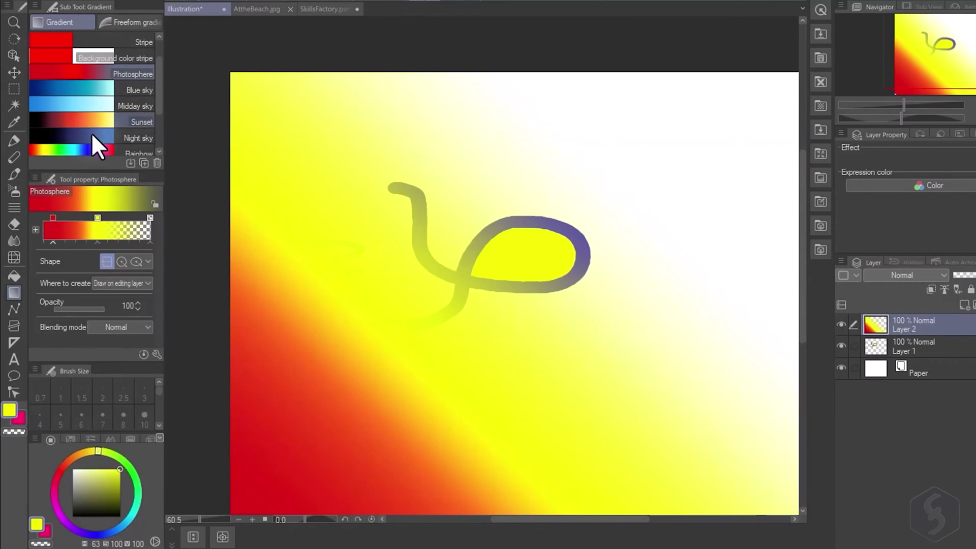
{"action": "scroll", "coordinate": [92, 151], "scroll_direction": "up", "scroll_amount": 4}
{"action": "scroll", "coordinate": [92, 71], "scroll_direction": "up", "scroll_amount": 1}
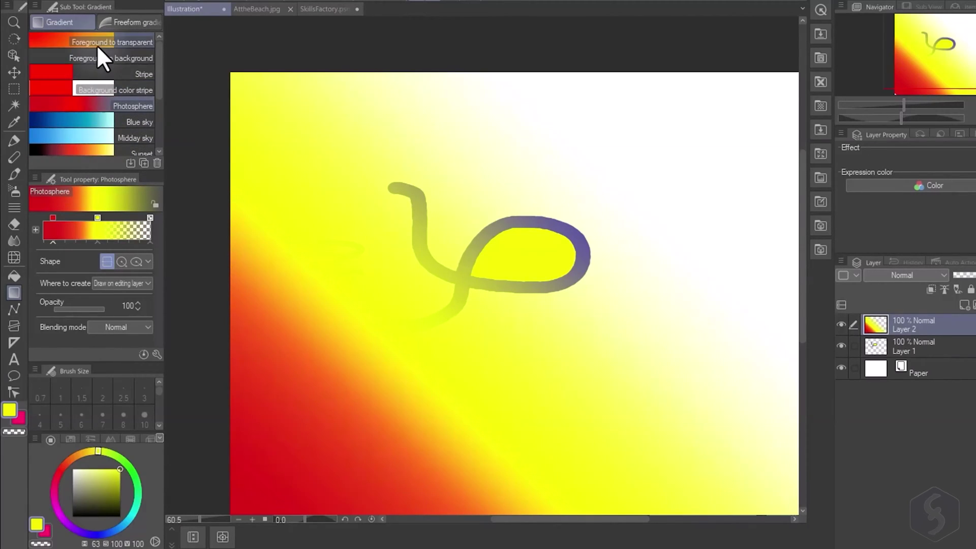
{"action": "key", "text": "ctrl+z"}
{"action": "key", "text": "ctrl+z"}
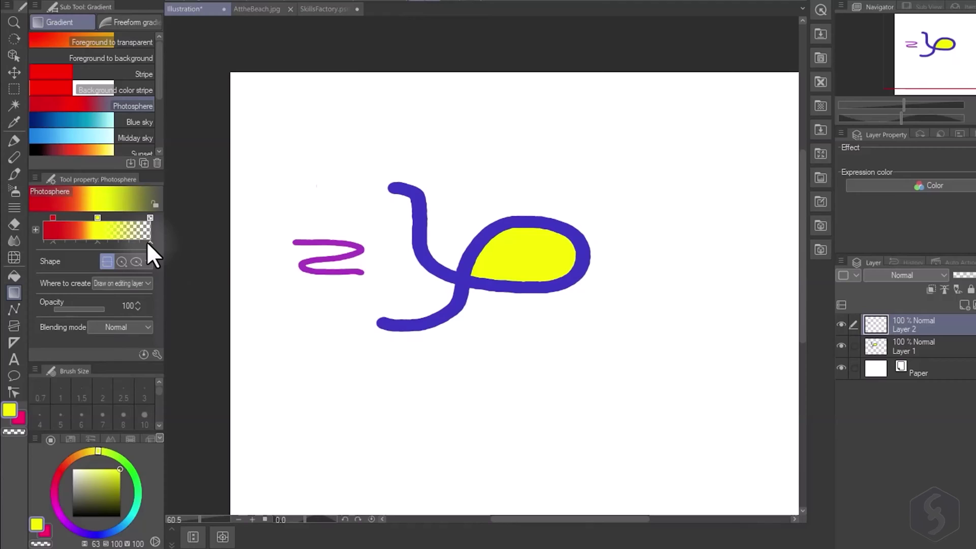
Shorten the Photosphere gradient's fade, apply it from bottom-left, and pick cyan as drawing colour.
{"action": "left_click_drag", "start_coordinate": [150, 240], "coordinate": [114, 243]}
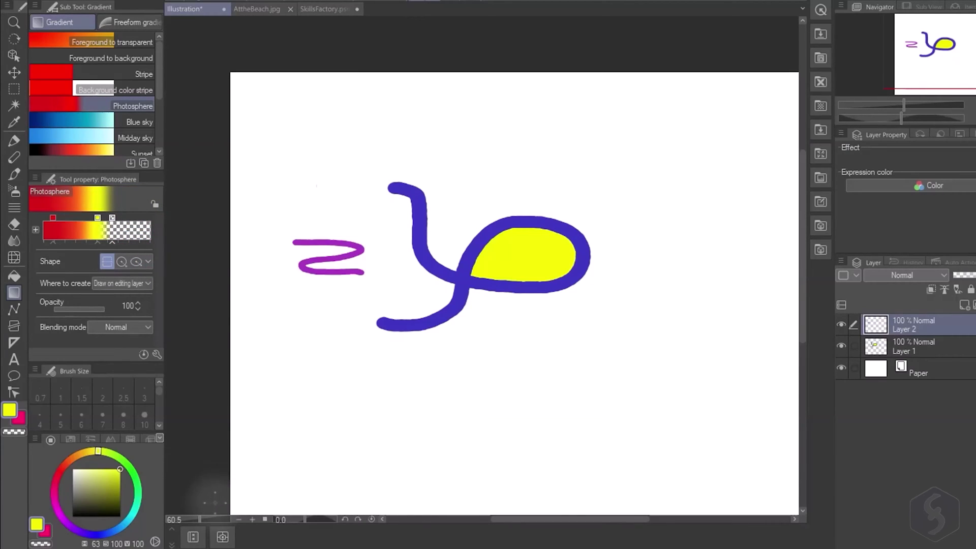
{"action": "left_click_drag", "start_coordinate": [203, 519], "coordinate": [512, 181]}
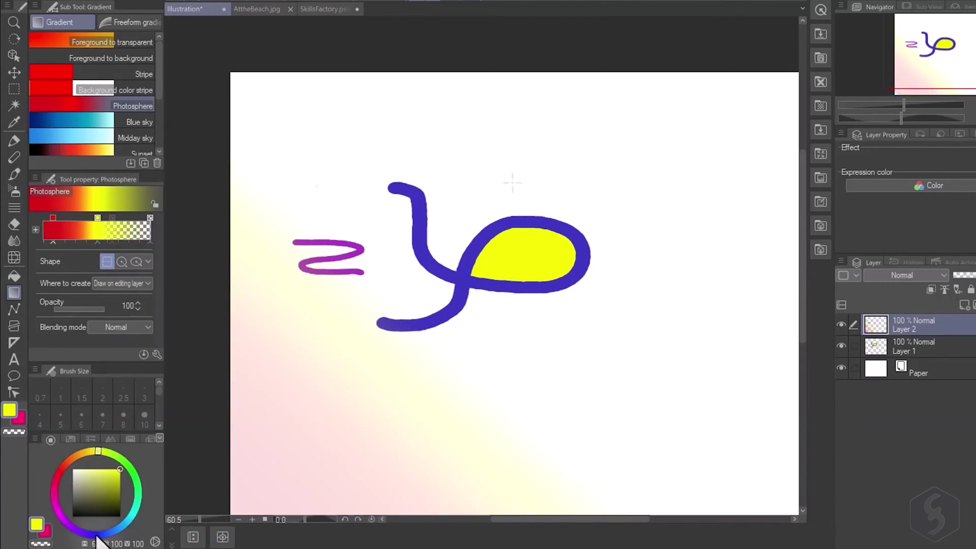
{"action": "left_click", "coordinate": [97, 535]}
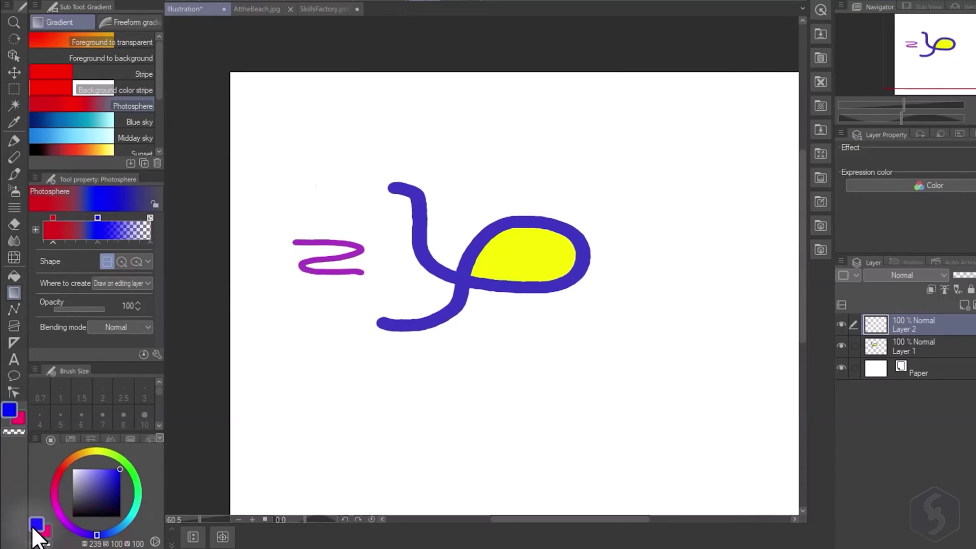
{"action": "mouse_move", "coordinate": [97, 534]}
{"action": "left_mouse_down"}
{"action": "mouse_move", "coordinate": [66, 526]}
{"action": "mouse_move", "coordinate": [133, 510]}
{"action": "mouse_move", "coordinate": [133, 518]}
{"action": "left_mouse_up"}
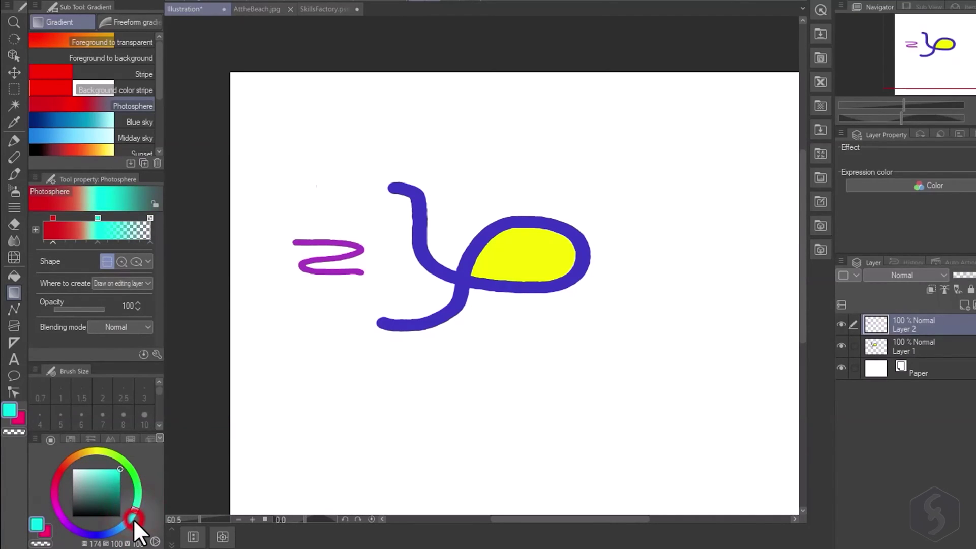
Set cyan as the gradient's left colour, draw it across the page, then drag a circular radial gradient.
{"action": "left_click", "coordinate": [53, 218]}
{"action": "left_click_drag", "start_coordinate": [203, 514], "coordinate": [582, 160]}
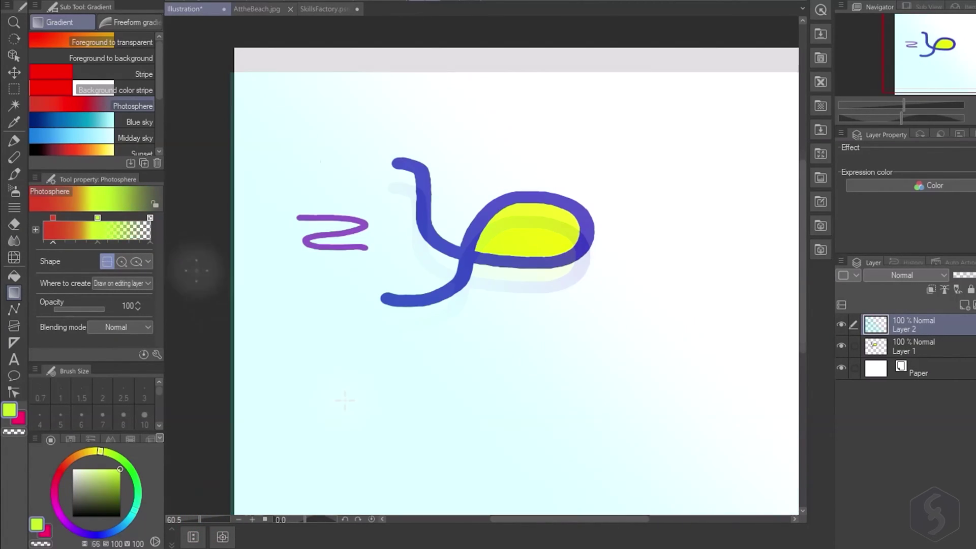
{"action": "left_click", "coordinate": [122, 262]}
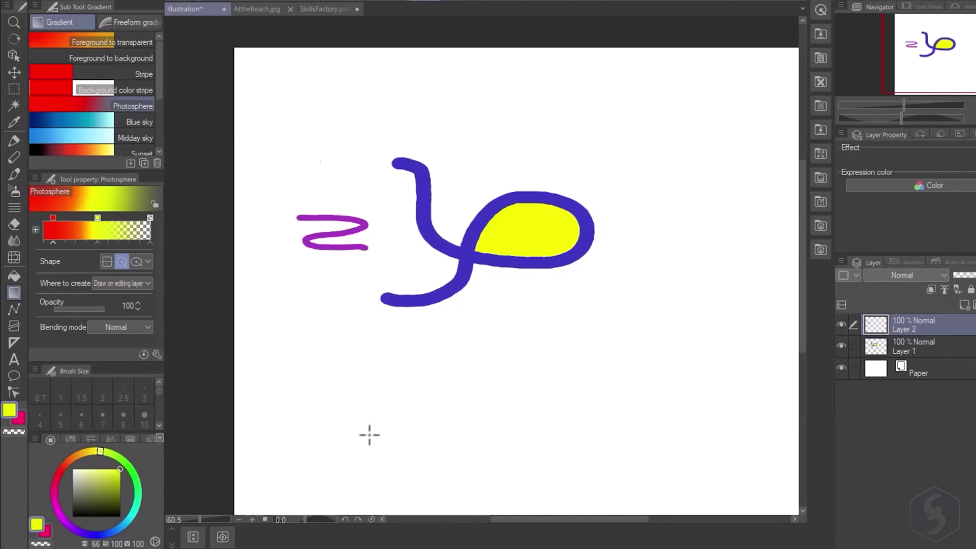
{"action": "left_click_drag", "start_coordinate": [370, 435], "coordinate": [474, 359]}
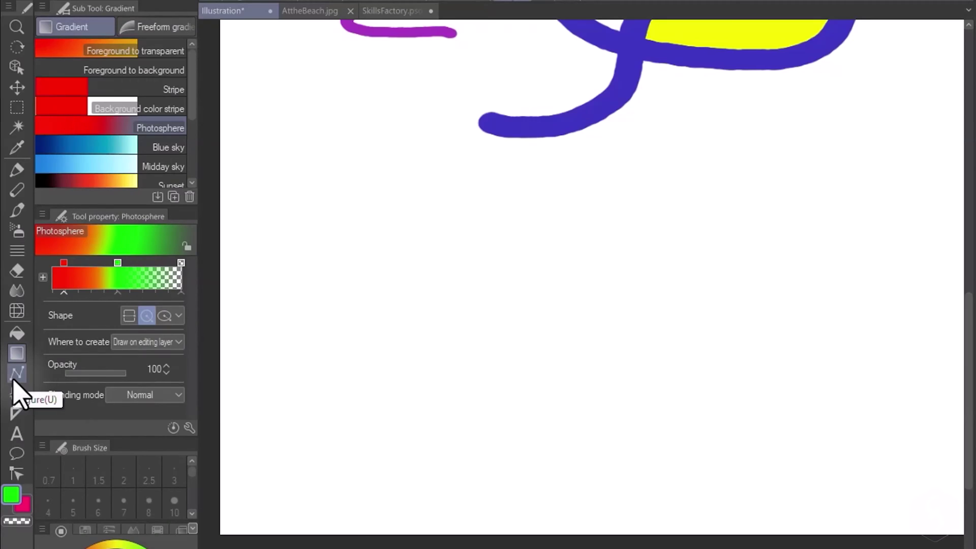
Draw a green straight line and a green curve below the drawing with the Figure tool.
{"action": "left_click", "coordinate": [16, 375]}
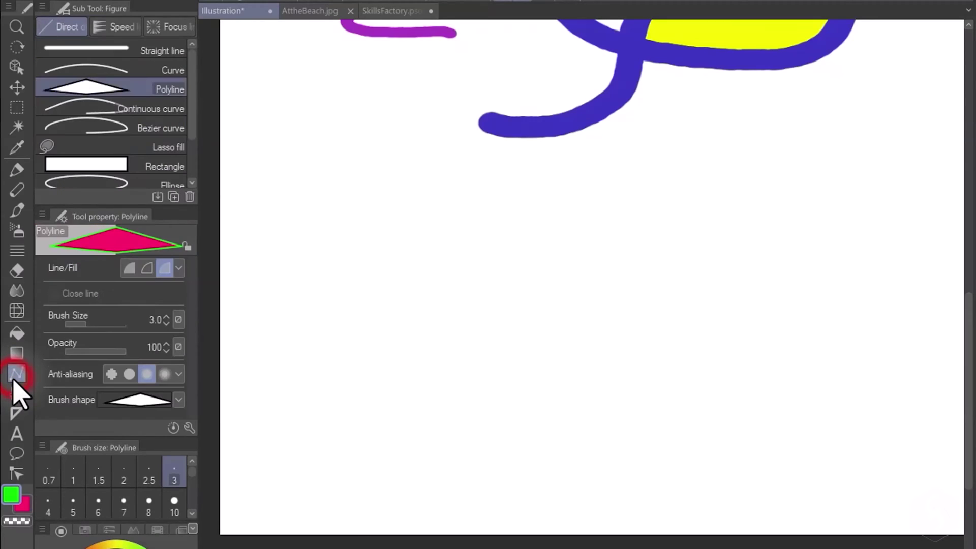
{"action": "left_click", "coordinate": [136, 51]}
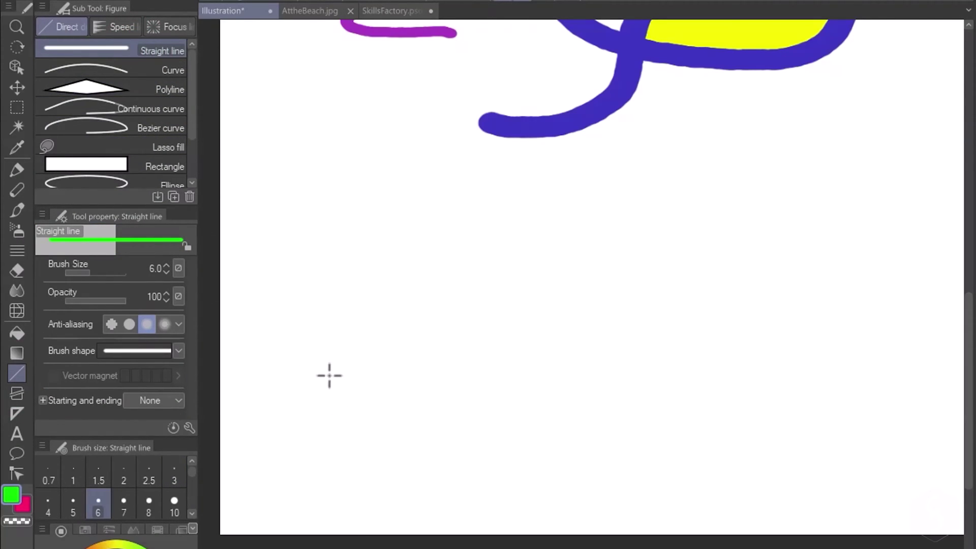
{"action": "left_click_drag", "start_coordinate": [320, 373], "coordinate": [491, 251]}
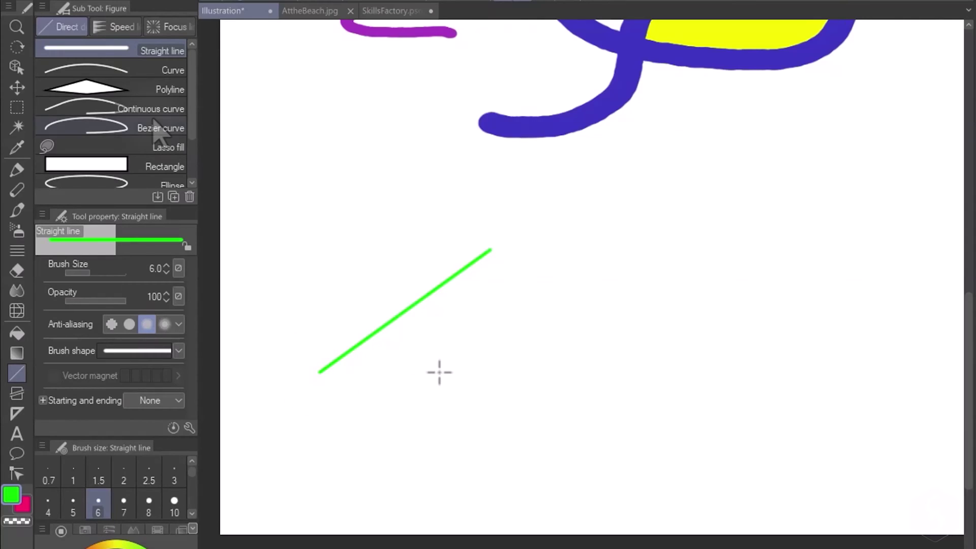
{"action": "left_click", "coordinate": [152, 69]}
{"action": "left_click_drag", "start_coordinate": [549, 399], "coordinate": [668, 252]}
{"action": "left_click", "coordinate": [538, 268]}
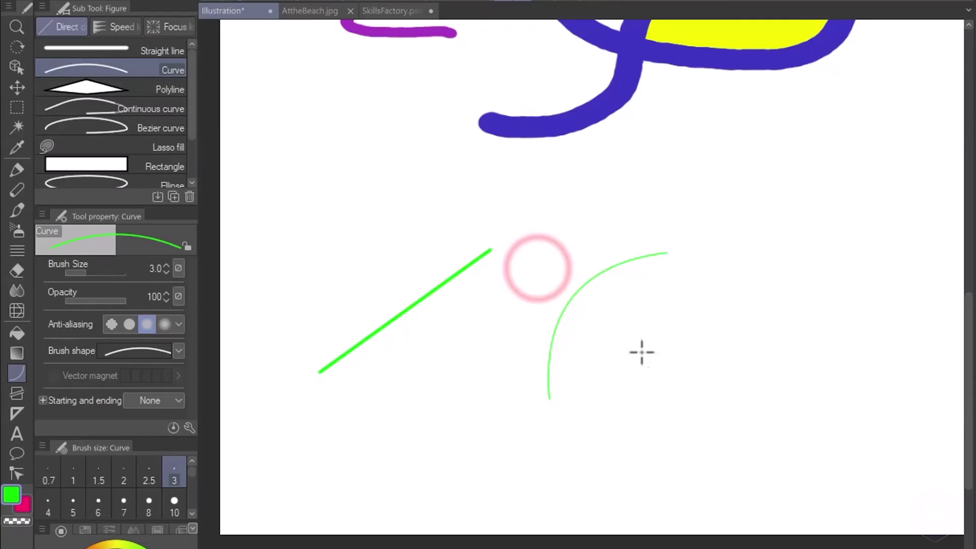
Draw another green curve at brush size 14.1, delete the green strokes, and choose Polyline.
{"action": "left_click", "coordinate": [103, 274]}
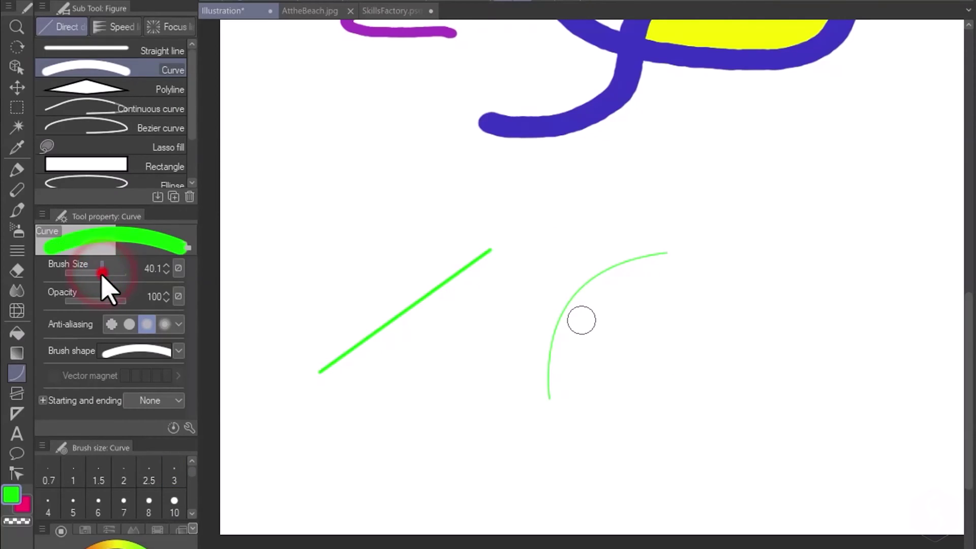
{"action": "left_click", "coordinate": [95, 273]}
{"action": "mouse_move", "coordinate": [718, 405]}
{"action": "left_mouse_down"}
{"action": "mouse_move", "coordinate": [802, 264]}
{"action": "mouse_move", "coordinate": [815, 264]}
{"action": "left_mouse_up"}
{"action": "left_click", "coordinate": [680, 303]}
{"action": "key", "text": "Delete"}
{"action": "left_click", "coordinate": [162, 90]}
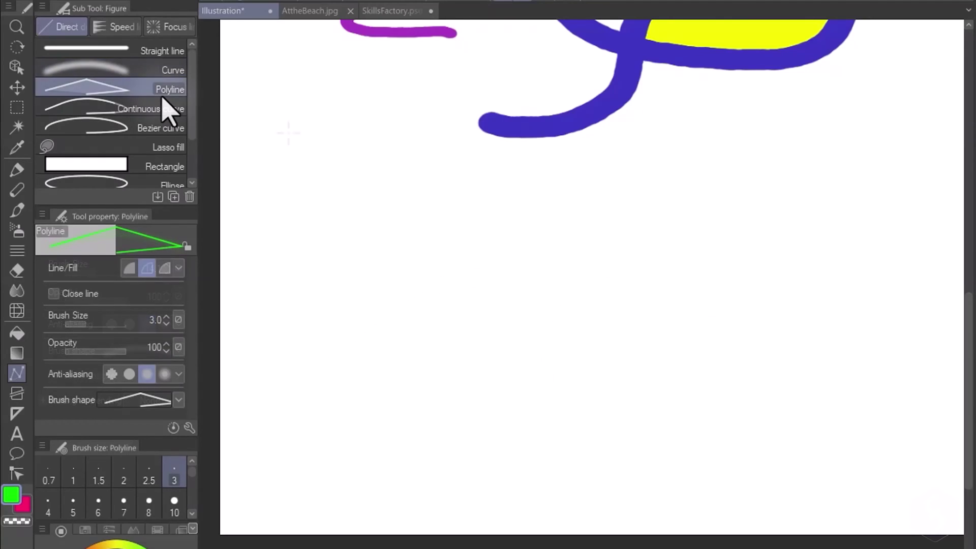
{"action": "left_click", "coordinate": [409, 413]}
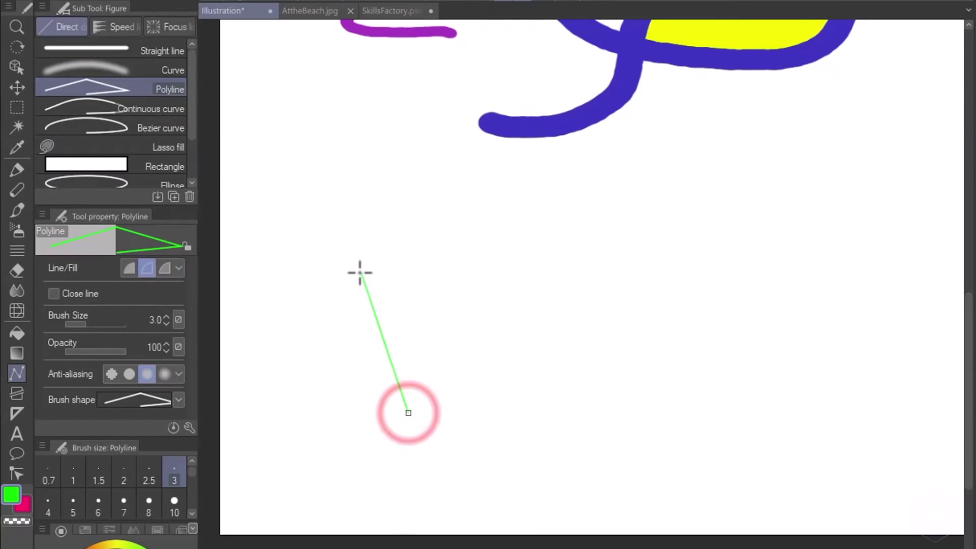
{"action": "left_click", "coordinate": [350, 265]}
{"action": "left_click", "coordinate": [637, 224]}
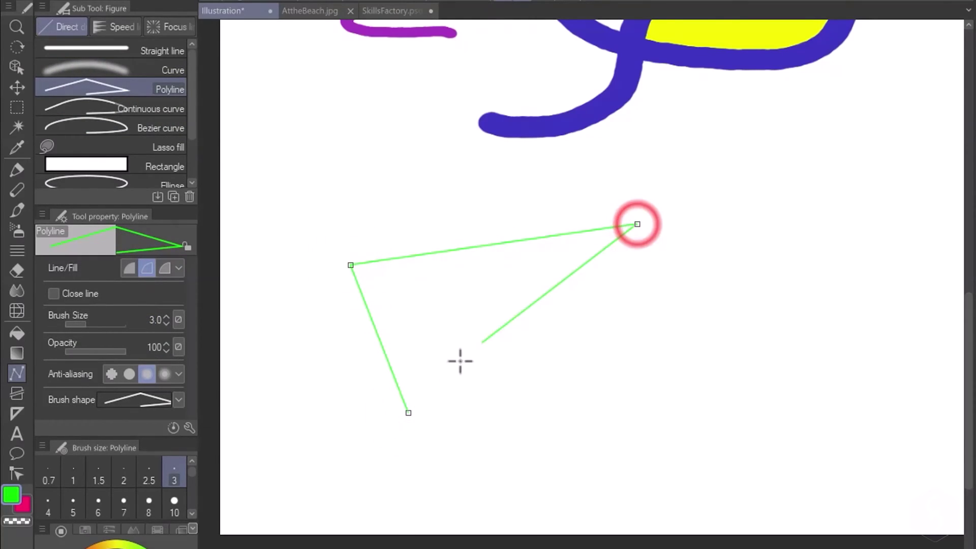
{"action": "left_click", "coordinate": [408, 413]}
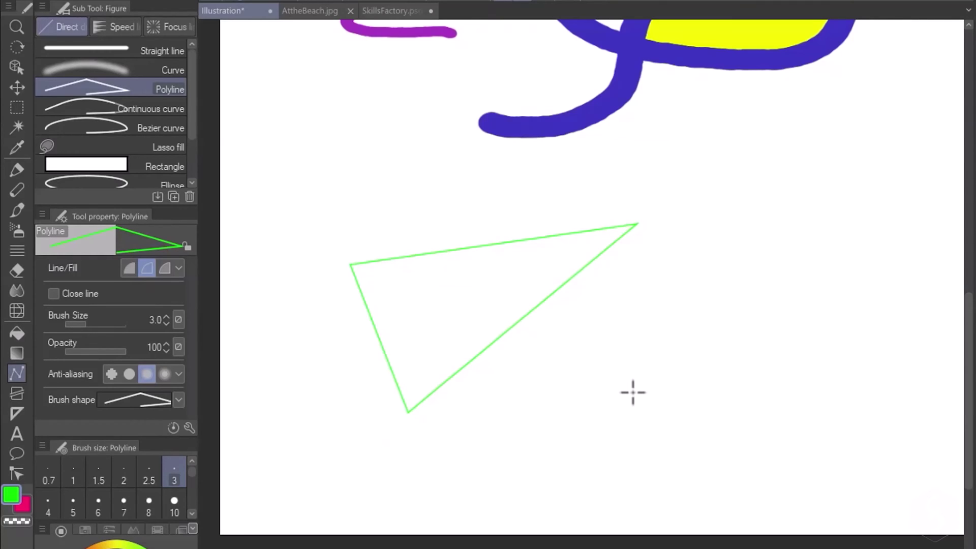
{"action": "key", "text": "ctrl+z"}
{"action": "left_click", "coordinate": [388, 402]}
{"action": "left_click", "coordinate": [395, 262]}
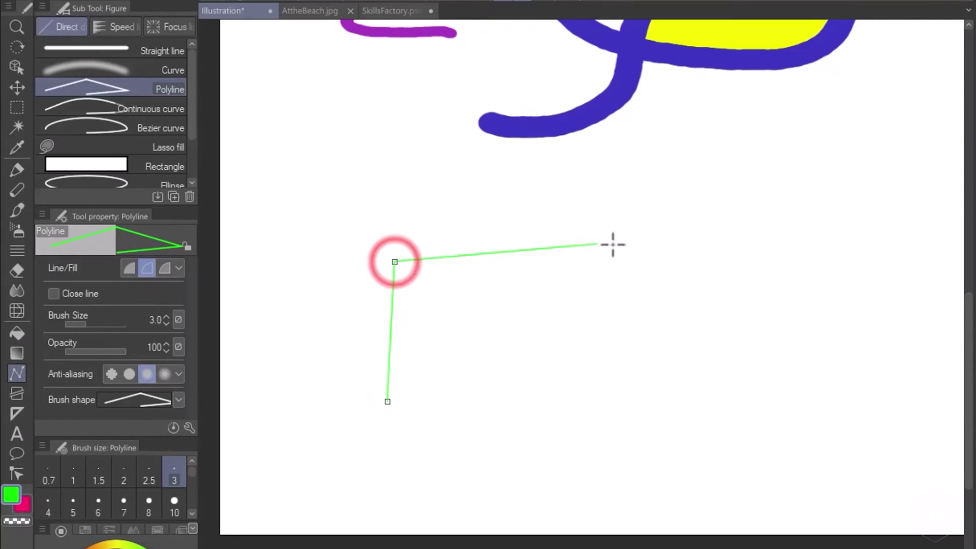
{"action": "left_click", "coordinate": [648, 239]}
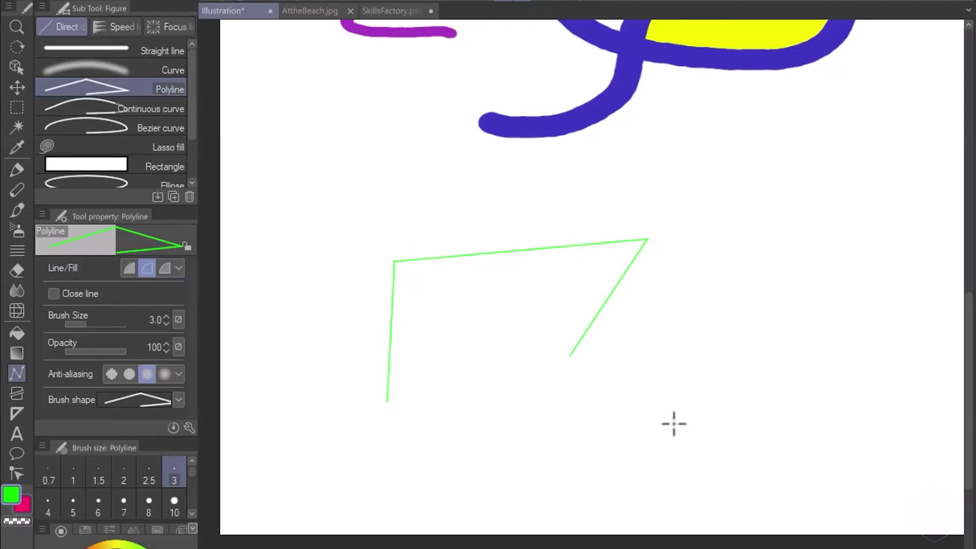
{"action": "key", "text": "ctrl+z"}
{"action": "left_click", "coordinate": [422, 400]}
{"action": "left_click", "coordinate": [416, 257]}
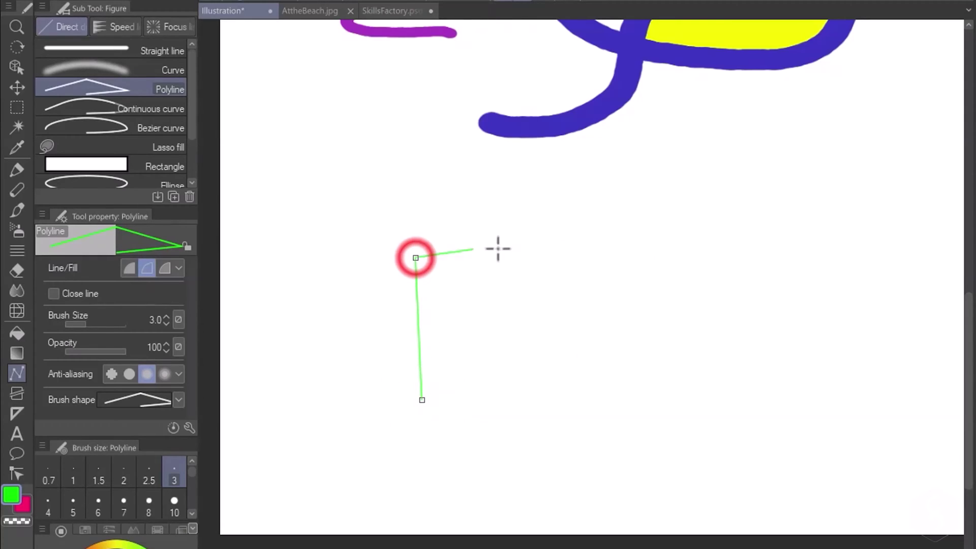
{"action": "left_click", "coordinate": [654, 237]}
{"action": "key", "text": "Escape"}
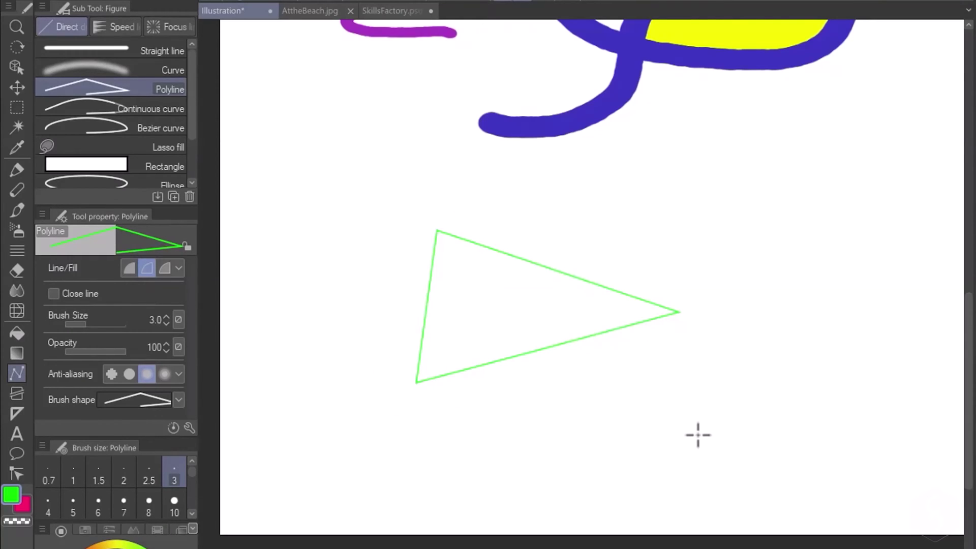
{"action": "key", "text": "ctrl+z"}
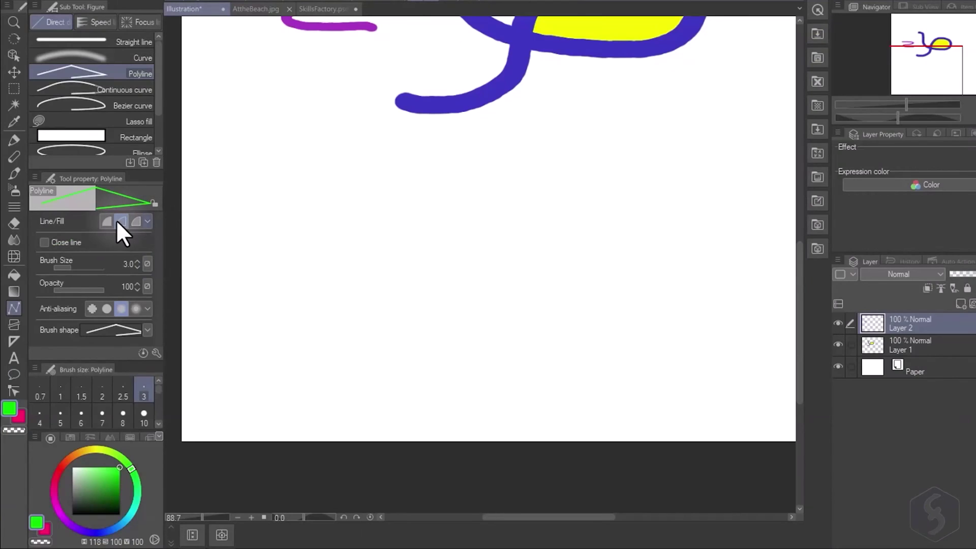
Set Polyline to draw both outline and fill, with blue as the secondary colour.
{"action": "left_click", "coordinate": [106, 222]}
{"action": "left_click", "coordinate": [121, 222]}
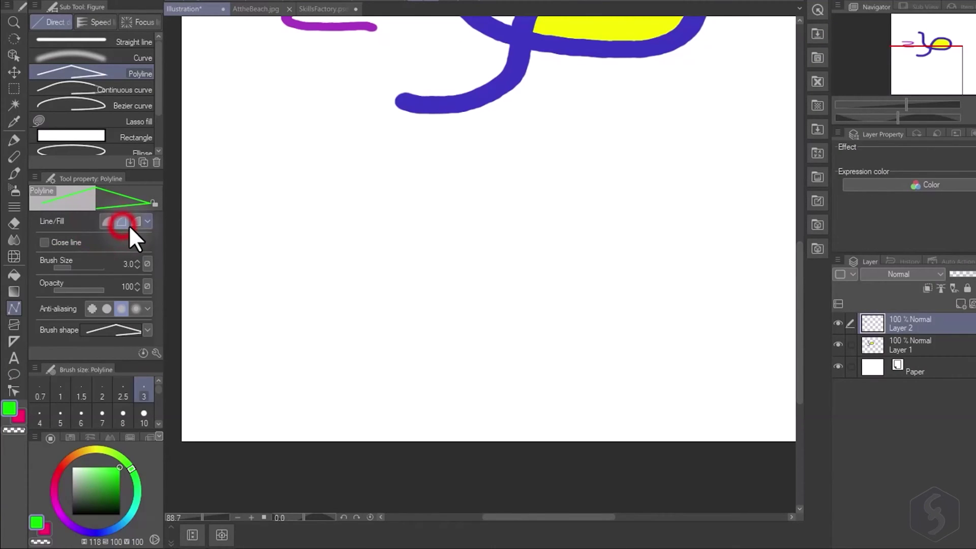
{"action": "left_click", "coordinate": [136, 223]}
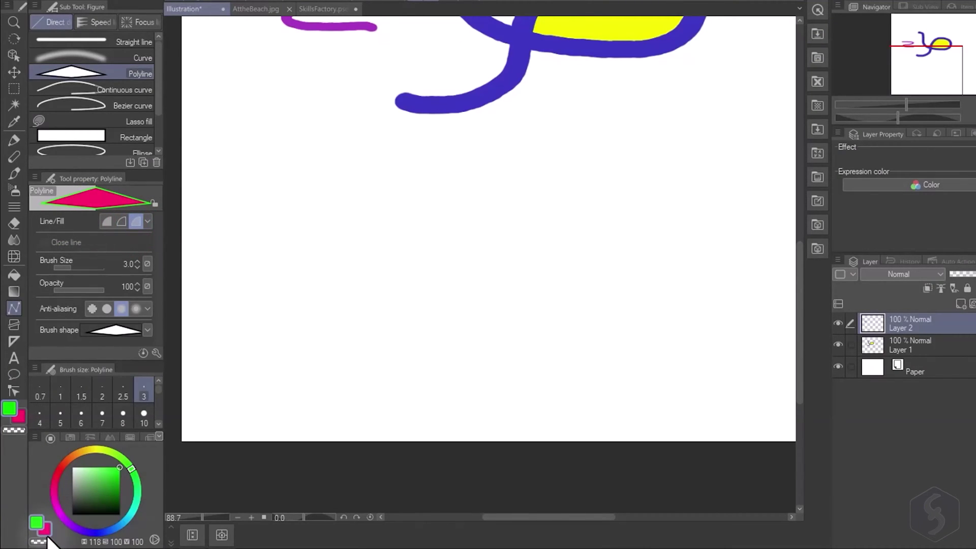
{"action": "left_click", "coordinate": [107, 450]}
{"action": "left_click", "coordinate": [45, 530]}
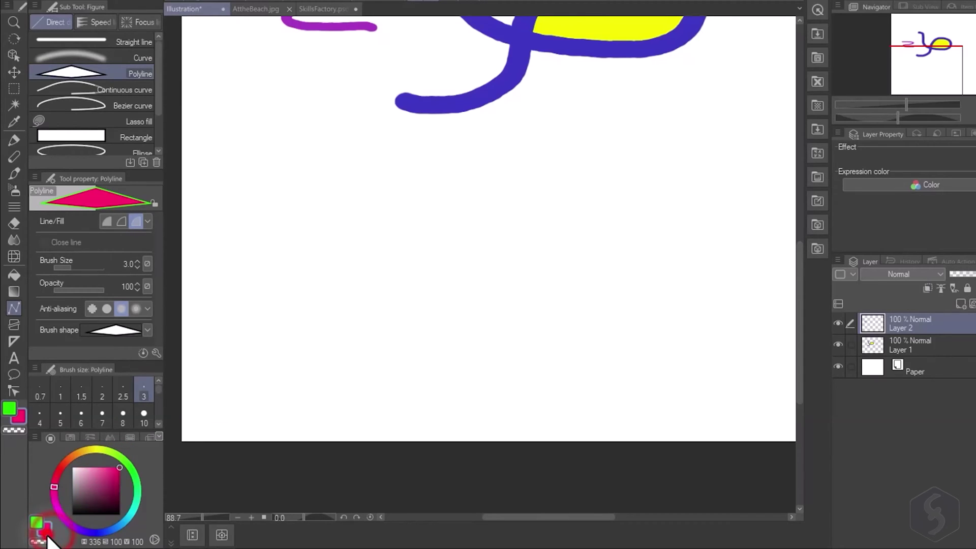
{"action": "left_click", "coordinate": [97, 534]}
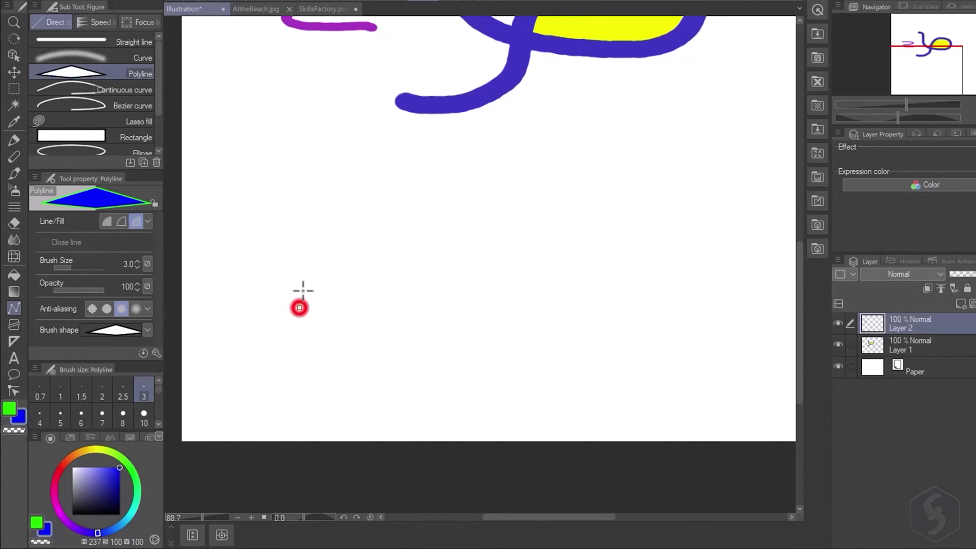
Draw the three-cornered blue filled triangle below the yellow loop.
{"action": "left_click", "coordinate": [321, 155]}
{"action": "left_click", "coordinate": [457, 357]}
{"action": "left_click", "coordinate": [300, 308]}
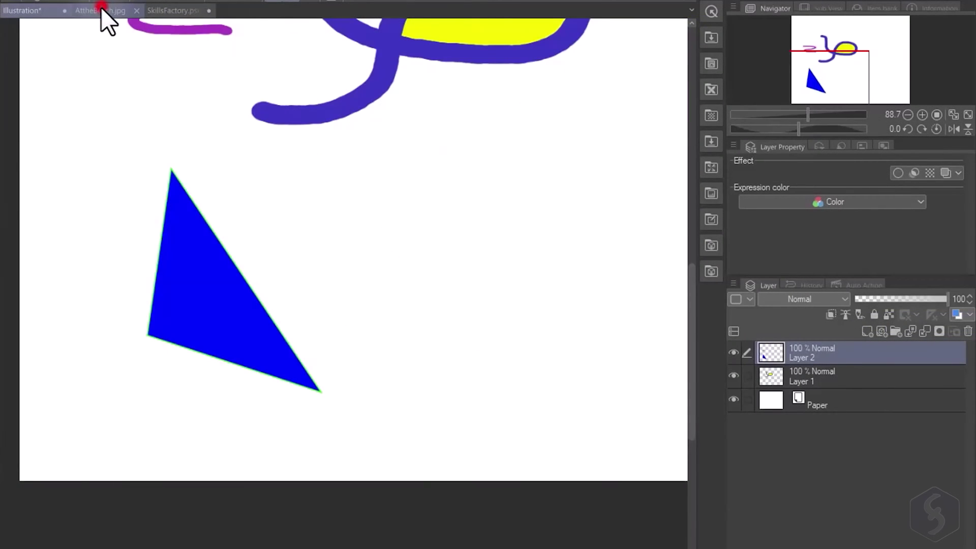
Open AttheBeach.jpg, toggle the photo layer's visibility, and draw a blue squiggle across the sea.
{"action": "left_click", "coordinate": [101, 7]}
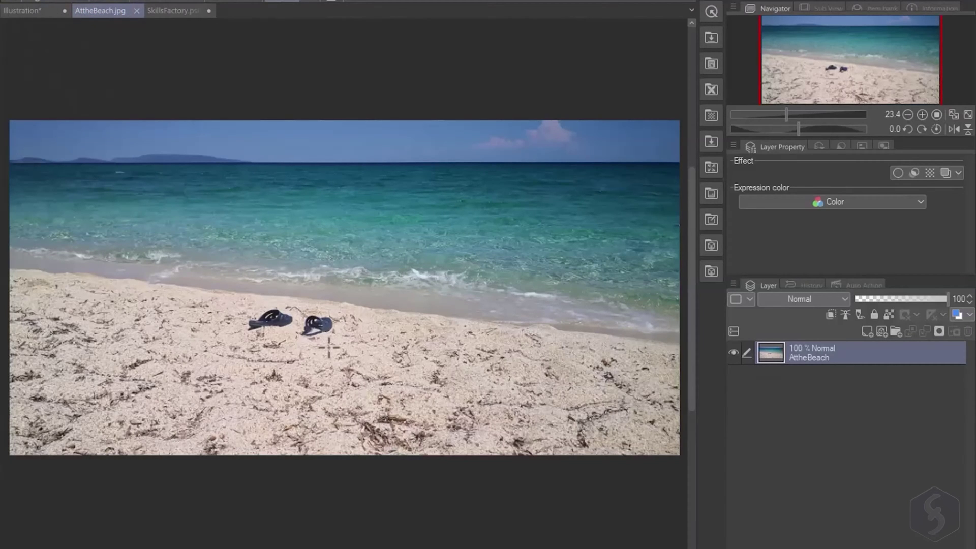
{"action": "left_click", "coordinate": [736, 353]}
{"action": "left_click", "coordinate": [736, 353]}
{"action": "mouse_move", "coordinate": [288, 186]}
{"action": "left_mouse_down"}
{"action": "mouse_move", "coordinate": [249, 229]}
{"action": "mouse_move", "coordinate": [477, 328]}
{"action": "left_mouse_up"}
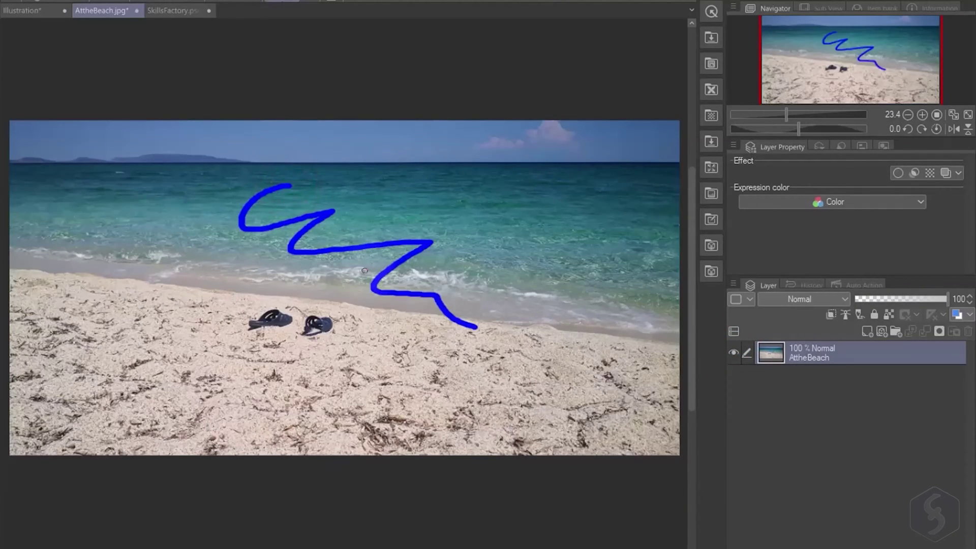
{"action": "left_click", "coordinate": [728, 356]}
{"action": "left_click", "coordinate": [732, 356]}
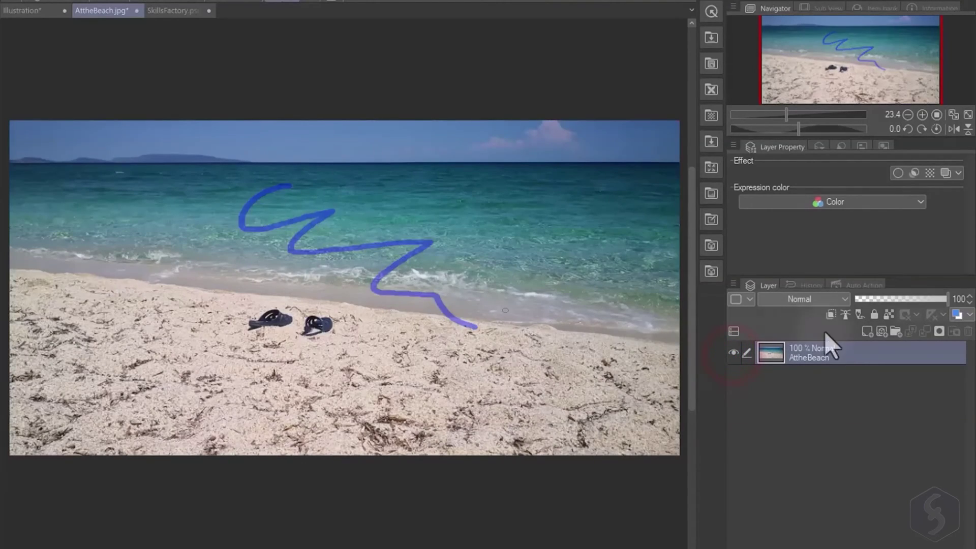
Add a new Layer 1, draw a blue squiggle on it, and leave the layer hidden.
{"action": "left_click", "coordinate": [868, 333]}
{"action": "mouse_move", "coordinate": [390, 195]}
{"action": "left_mouse_down"}
{"action": "mouse_move", "coordinate": [443, 251]}
{"action": "mouse_move", "coordinate": [474, 348]}
{"action": "left_mouse_up"}
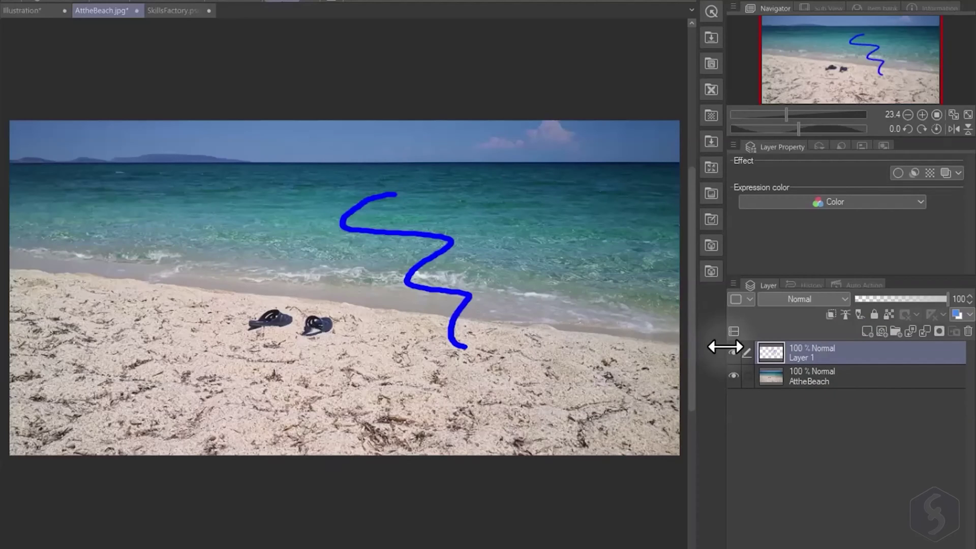
{"action": "left_click", "coordinate": [734, 353]}
{"action": "left_click", "coordinate": [734, 354]}
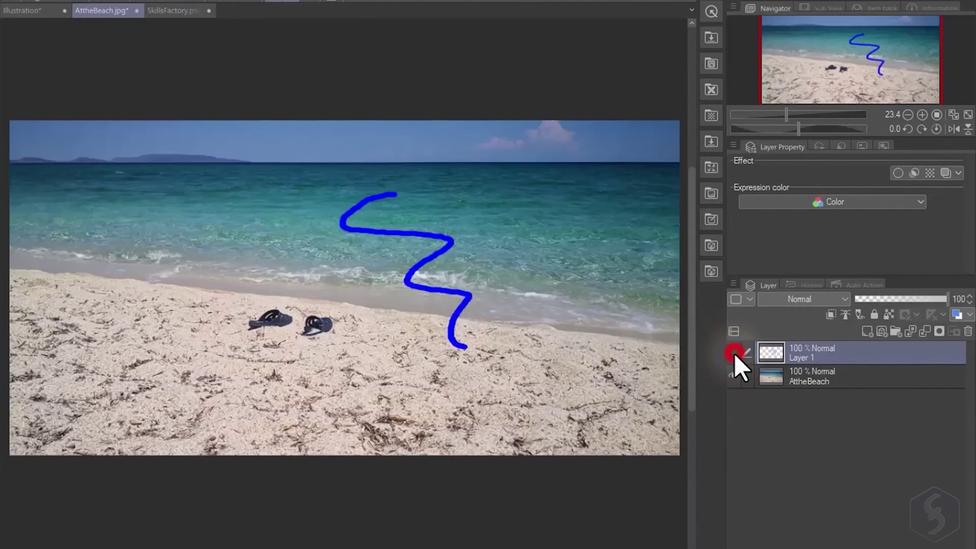
{"action": "left_click", "coordinate": [734, 354]}
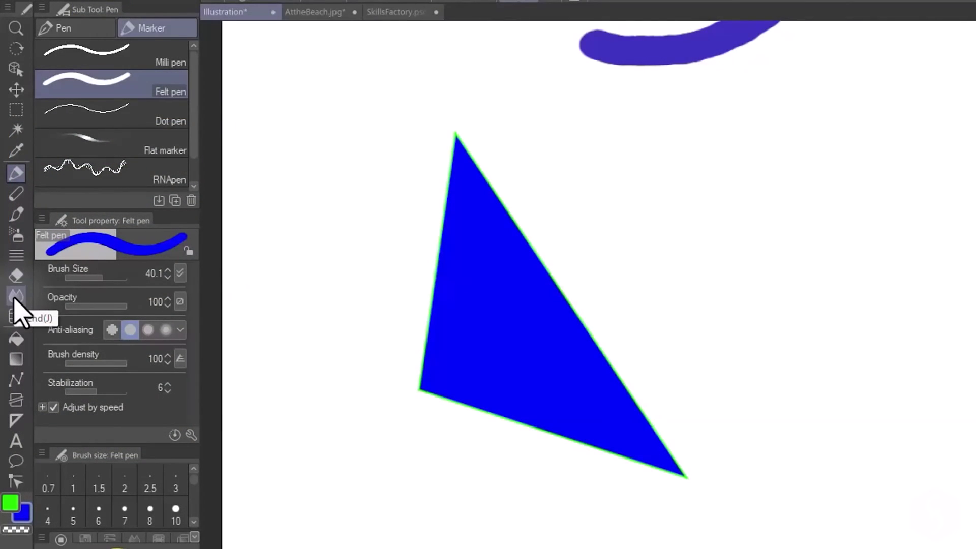
Smear the triangle's left corner with the Blend smudge tool.
{"action": "left_click", "coordinate": [15, 297]}
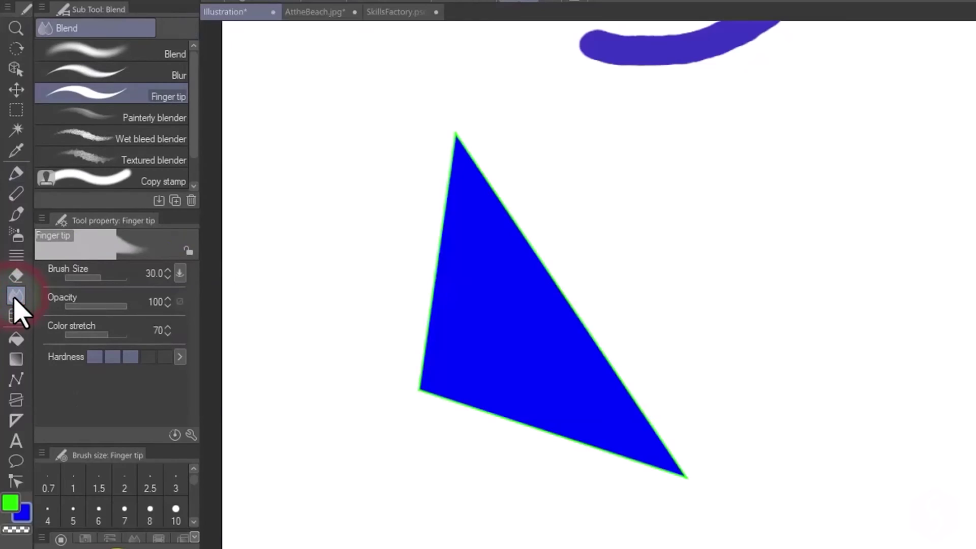
{"action": "left_click", "coordinate": [104, 50]}
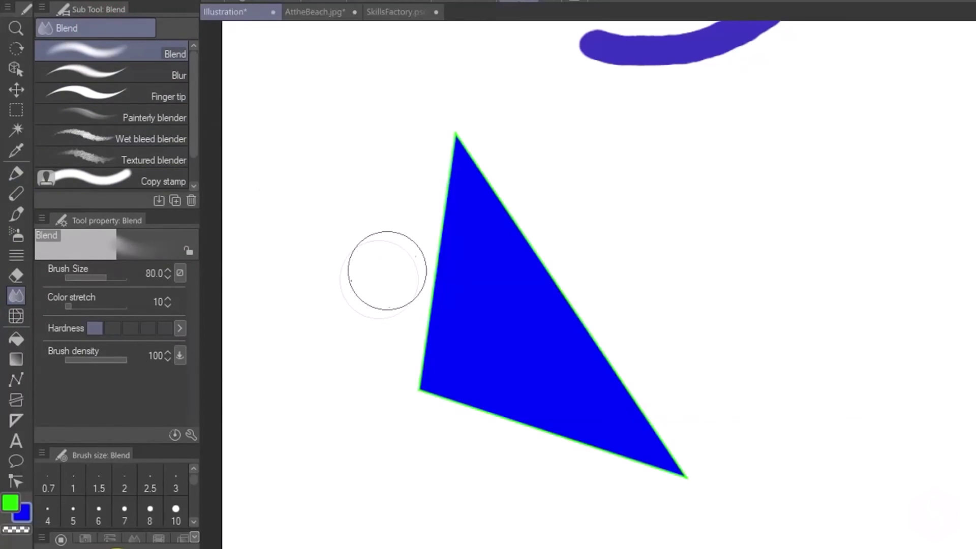
{"action": "mouse_move", "coordinate": [393, 272]}
{"action": "left_mouse_down"}
{"action": "mouse_move", "coordinate": [448, 371]}
{"action": "mouse_move", "coordinate": [451, 434]}
{"action": "mouse_move", "coordinate": [514, 270]}
{"action": "mouse_move", "coordinate": [620, 443]}
{"action": "mouse_move", "coordinate": [795, 468]}
{"action": "left_mouse_up"}
On the beach photo, set the Liquify tool to Twist mode and browse the Filter menu without applying anything.
{"action": "key", "text": "ctrl+Tab"}
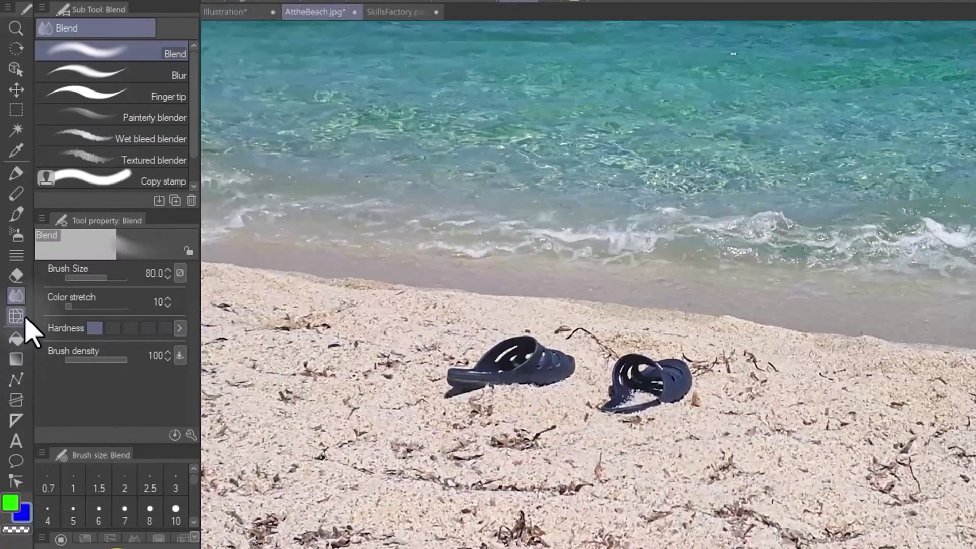
{"action": "left_click", "coordinate": [25, 318]}
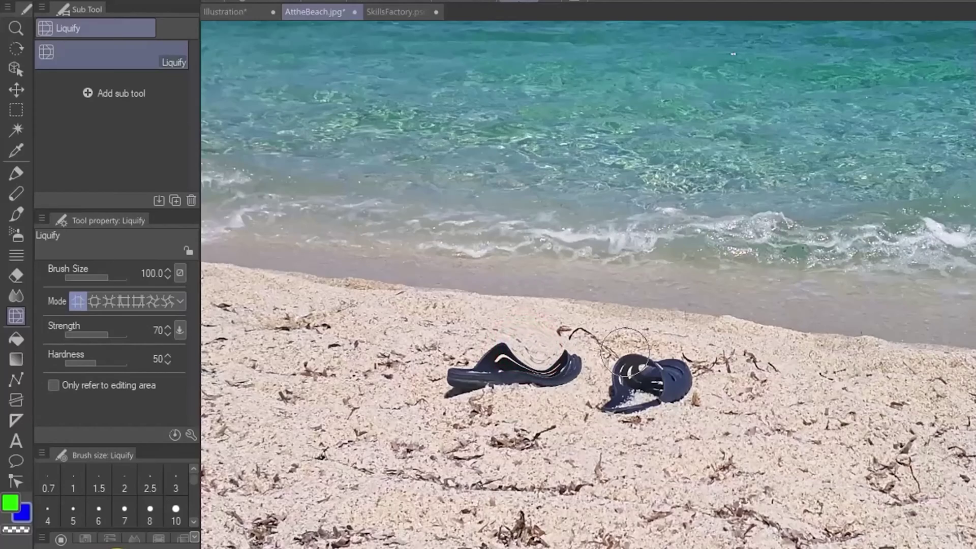
{"action": "left_click", "coordinate": [152, 302]}
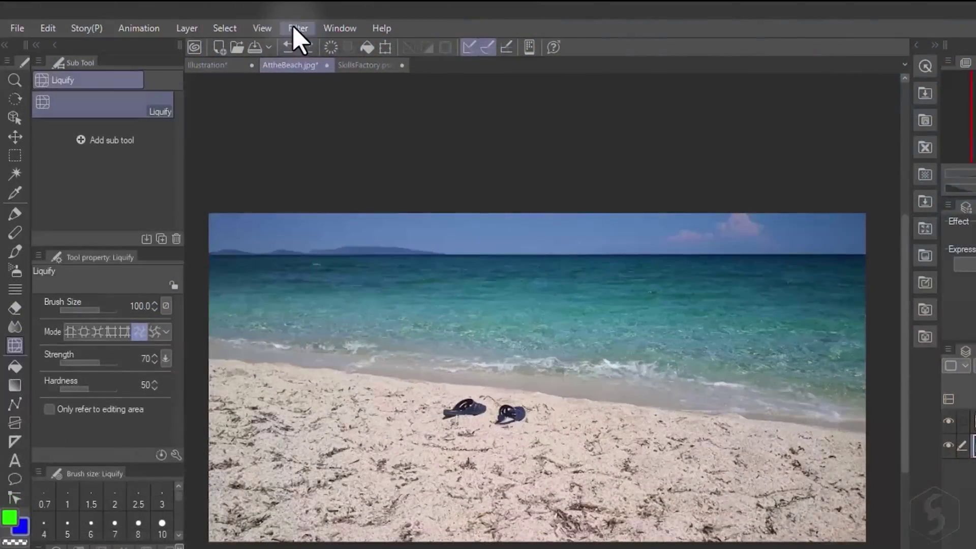
{"action": "left_click", "coordinate": [298, 31]}
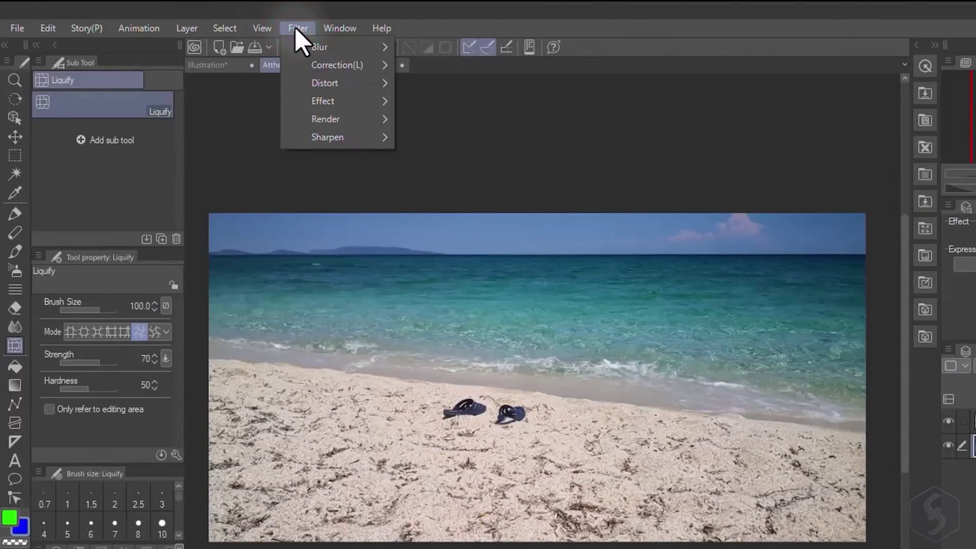
{"action": "mouse_move", "coordinate": [336, 67]}
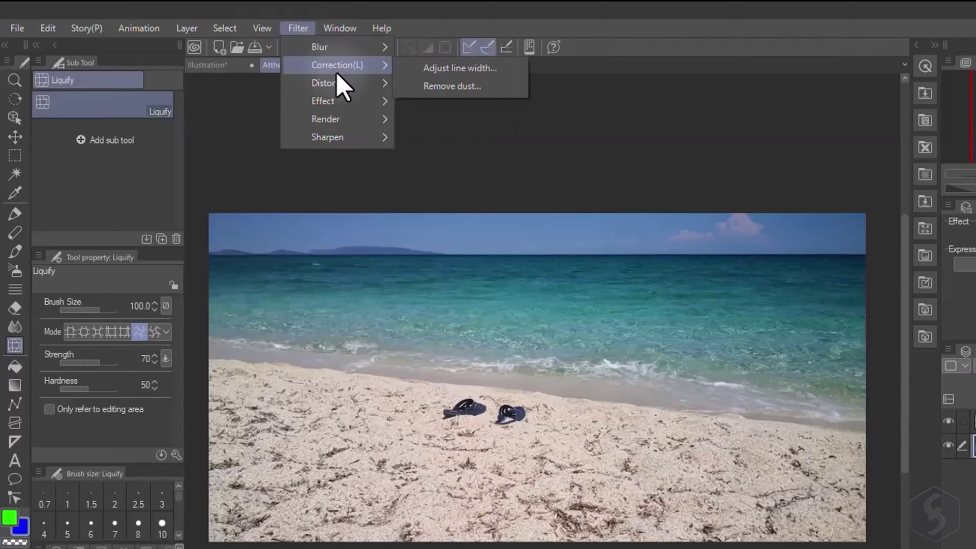
{"action": "mouse_move", "coordinate": [340, 101]}
{"action": "left_click", "coordinate": [478, 195]}
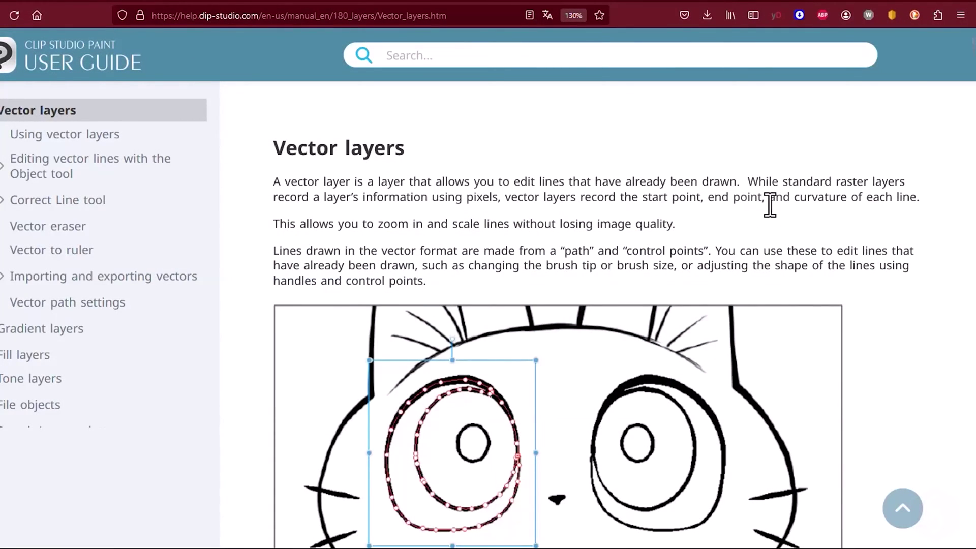
Scroll the Vector layers page down to the Using vector layers section.
{"action": "scroll", "coordinate": [769, 205], "scroll_direction": "down", "scroll_amount": 10}
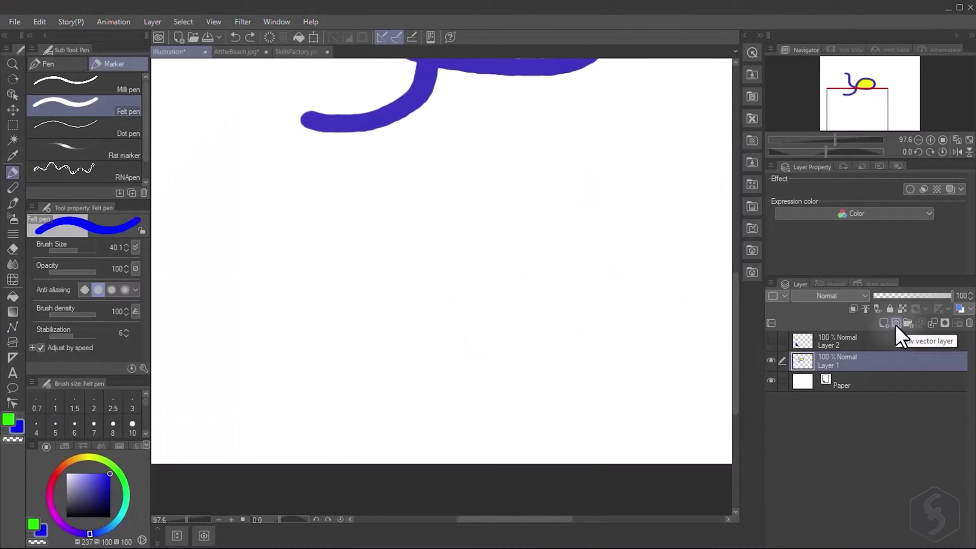
Add a new vector layer, draw a blue star in one stroke, and bend its horizontal stroke's end.
{"action": "left_click", "coordinate": [895, 323]}
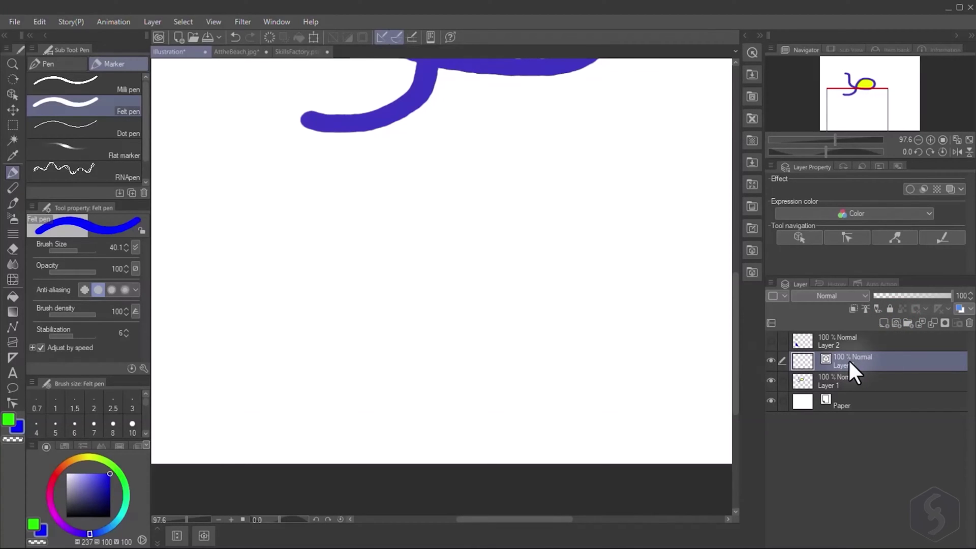
{"action": "mouse_move", "coordinate": [288, 367]}
{"action": "left_mouse_down"}
{"action": "mouse_move", "coordinate": [375, 305]}
{"action": "mouse_move", "coordinate": [300, 294]}
{"action": "mouse_move", "coordinate": [526, 292]}
{"action": "left_mouse_up"}
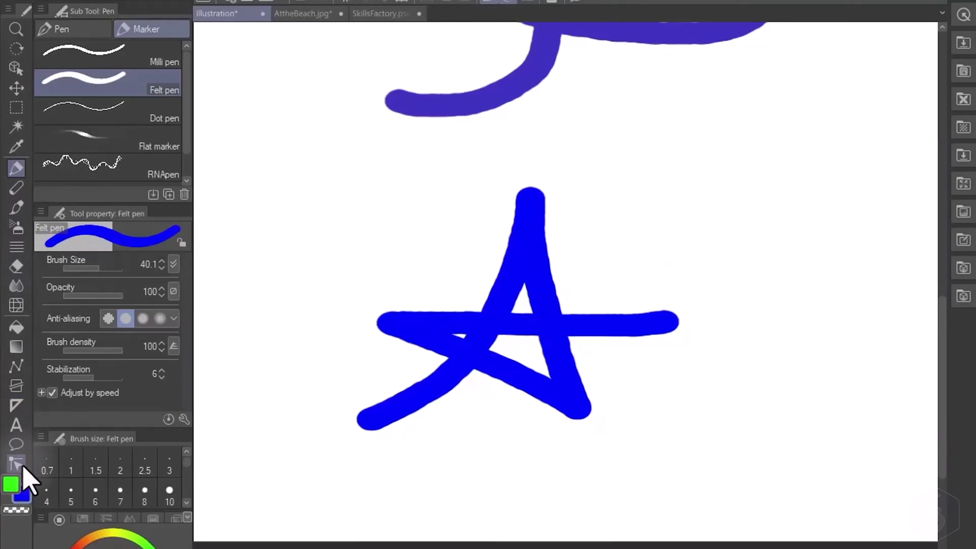
{"action": "left_click", "coordinate": [16, 464]}
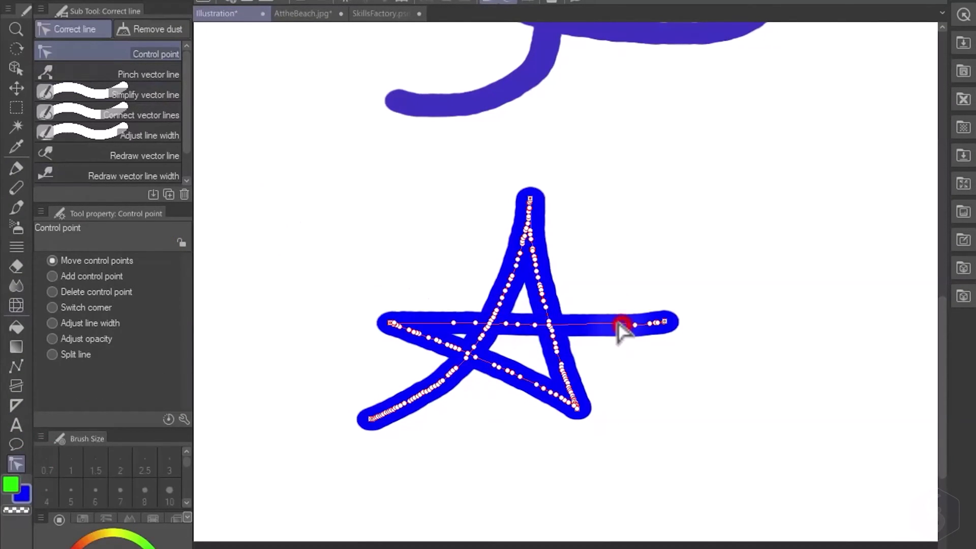
{"action": "mouse_move", "coordinate": [619, 326]}
{"action": "left_mouse_down"}
{"action": "mouse_move", "coordinate": [617, 277]}
{"action": "mouse_move", "coordinate": [602, 299]}
{"action": "mouse_move", "coordinate": [609, 360]}
{"action": "mouse_move", "coordinate": [604, 334]}
{"action": "mouse_move", "coordinate": [616, 320]}
{"action": "left_mouse_up"}
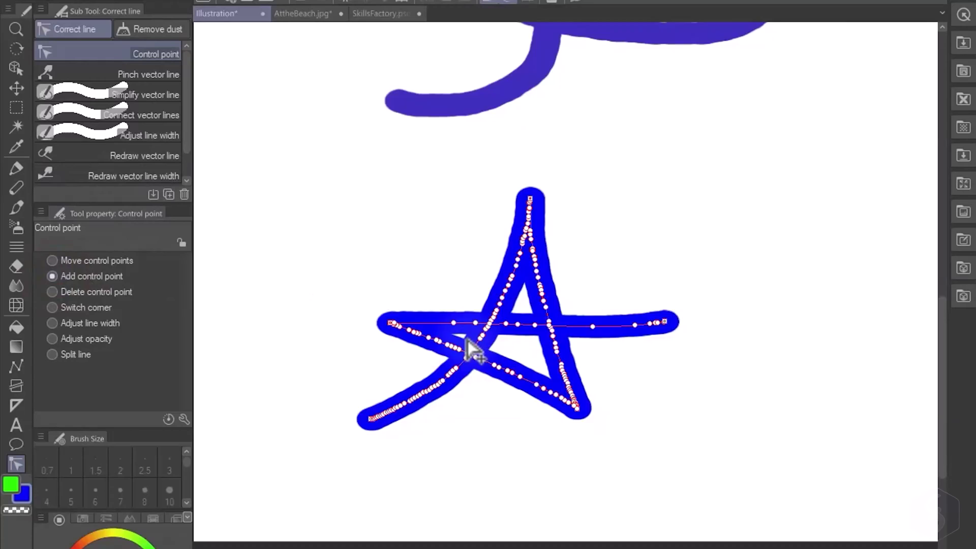
{"action": "scroll", "coordinate": [458, 338], "scroll_direction": "up", "scroll_amount": 3}
Add, drag and delete a control point on the star's horizontal stroke, then bend it upward again.
{"action": "left_click", "coordinate": [402, 315]}
{"action": "left_click_drag", "start_coordinate": [404, 314], "coordinate": [399, 279]}
{"action": "left_click", "coordinate": [53, 292]}
{"action": "left_click", "coordinate": [398, 280]}
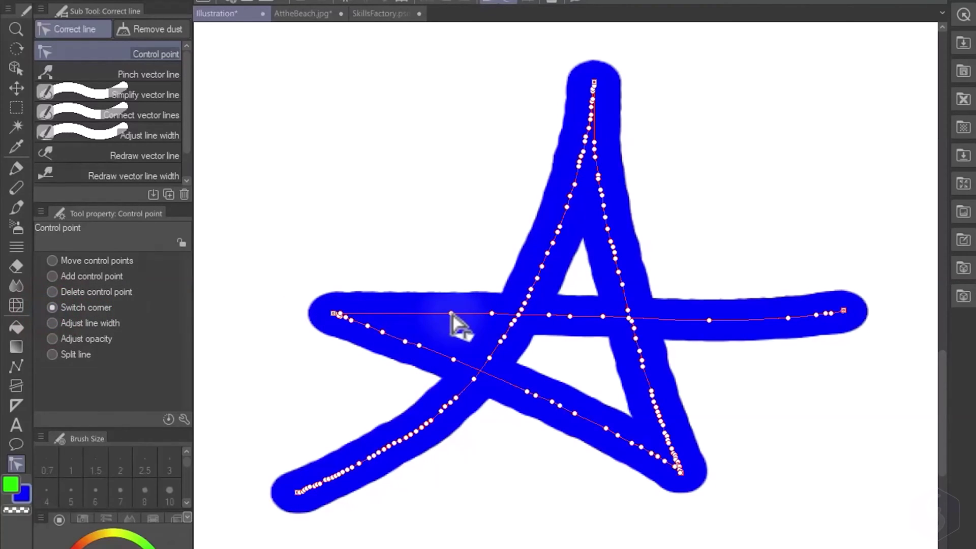
{"action": "mouse_move", "coordinate": [452, 315]}
{"action": "left_mouse_down"}
{"action": "mouse_move", "coordinate": [447, 279]}
{"action": "mouse_move", "coordinate": [428, 255]}
{"action": "left_mouse_up"}
{"action": "key", "text": "ctrl+z"}
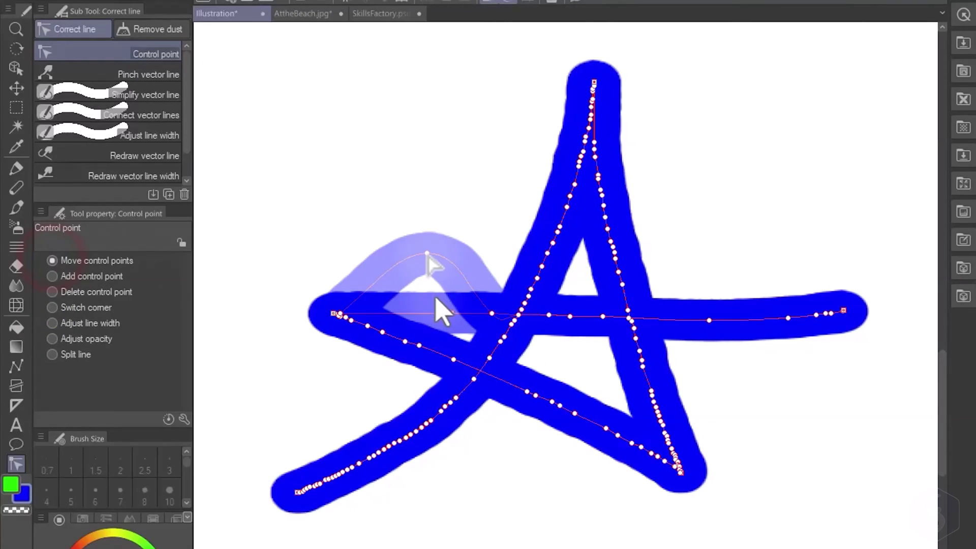
{"action": "left_click_drag", "start_coordinate": [451, 313], "coordinate": [450, 261]}
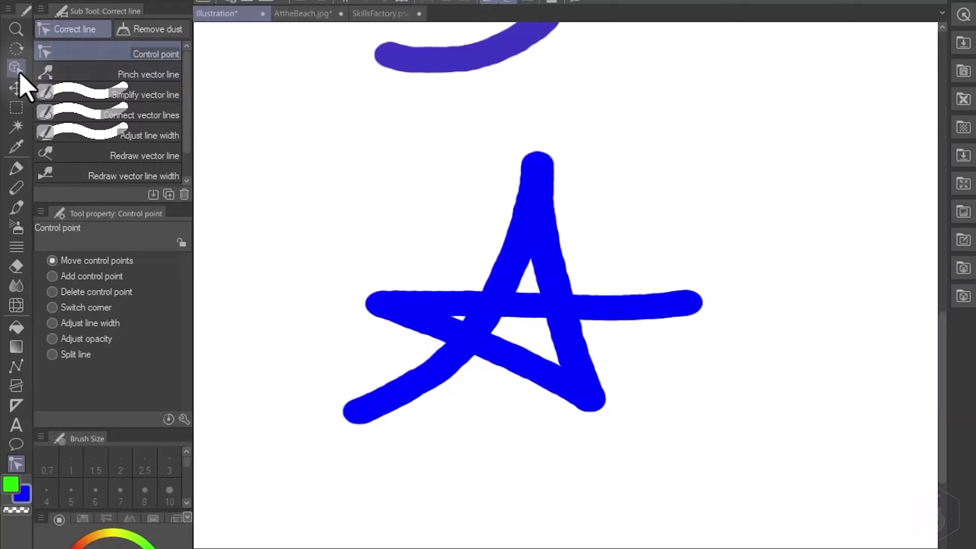
Select the star with the Object tool, reshape its right arm, and resize it slightly.
{"action": "left_click", "coordinate": [17, 70]}
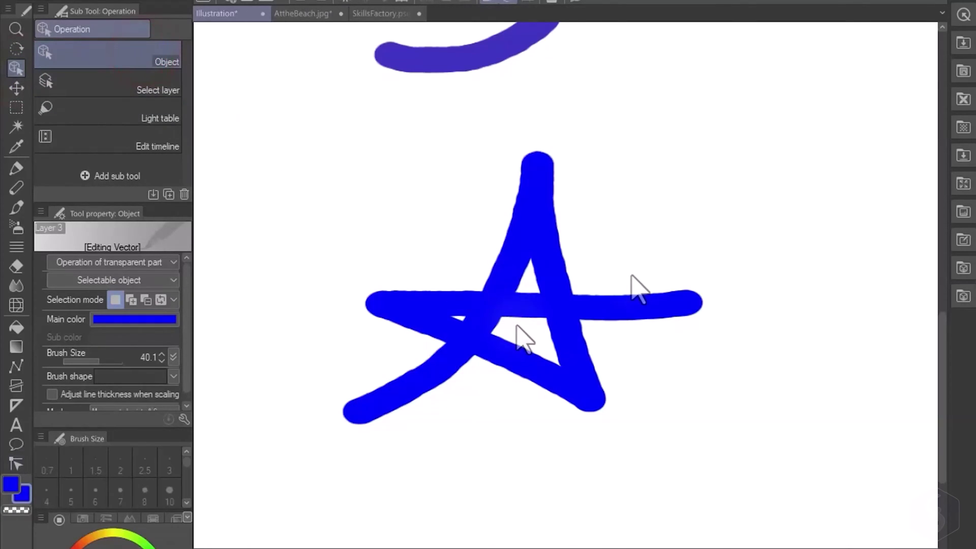
{"action": "left_click", "coordinate": [633, 312]}
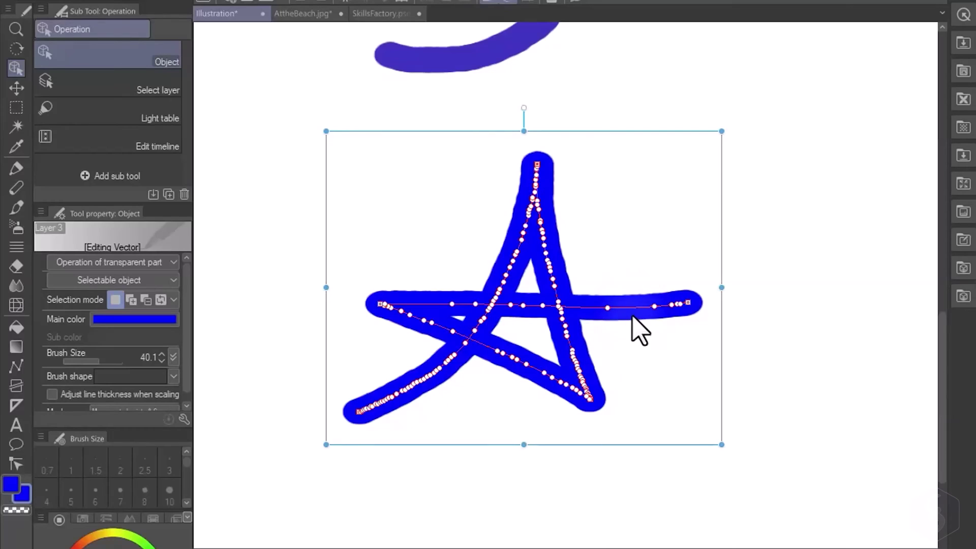
{"action": "mouse_move", "coordinate": [612, 307]}
{"action": "left_mouse_down"}
{"action": "mouse_move", "coordinate": [621, 283]}
{"action": "mouse_move", "coordinate": [602, 280]}
{"action": "mouse_move", "coordinate": [604, 306]}
{"action": "mouse_move", "coordinate": [633, 300]}
{"action": "mouse_move", "coordinate": [678, 234]}
{"action": "mouse_move", "coordinate": [649, 253]}
{"action": "mouse_move", "coordinate": [623, 296]}
{"action": "mouse_move", "coordinate": [608, 355]}
{"action": "mouse_move", "coordinate": [665, 172]}
{"action": "left_mouse_up"}
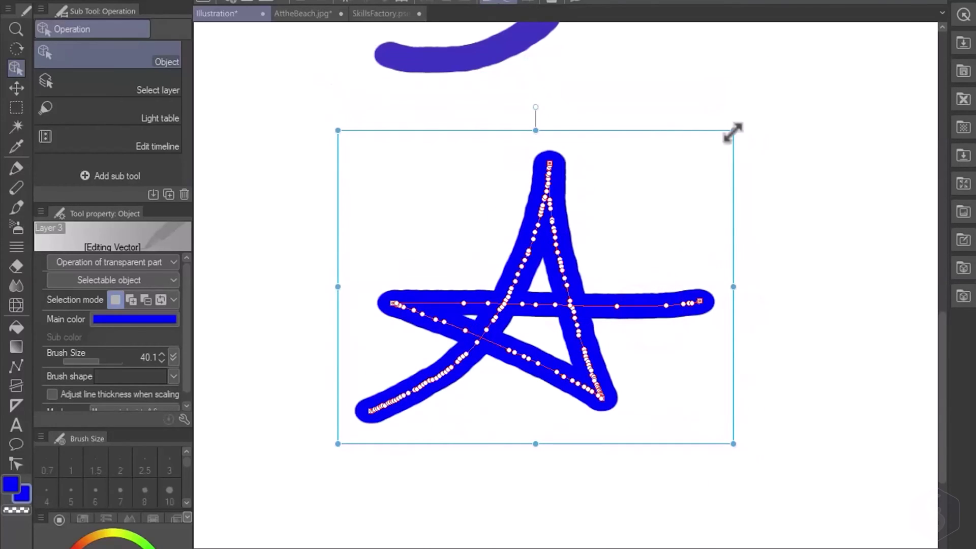
{"action": "left_click_drag", "start_coordinate": [733, 132], "coordinate": [732, 66]}
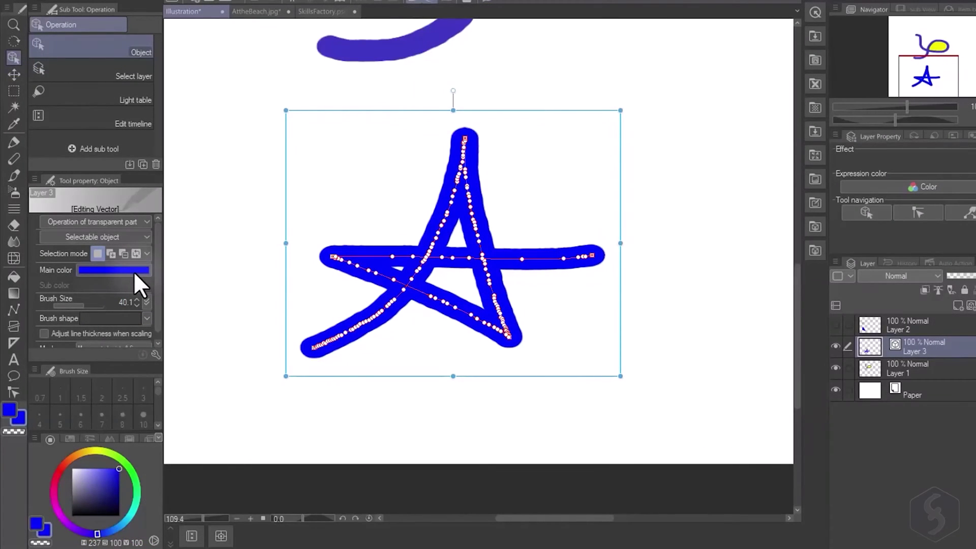
Change the star's main colour to magenta in Color settings.
{"action": "left_click", "coordinate": [135, 272]}
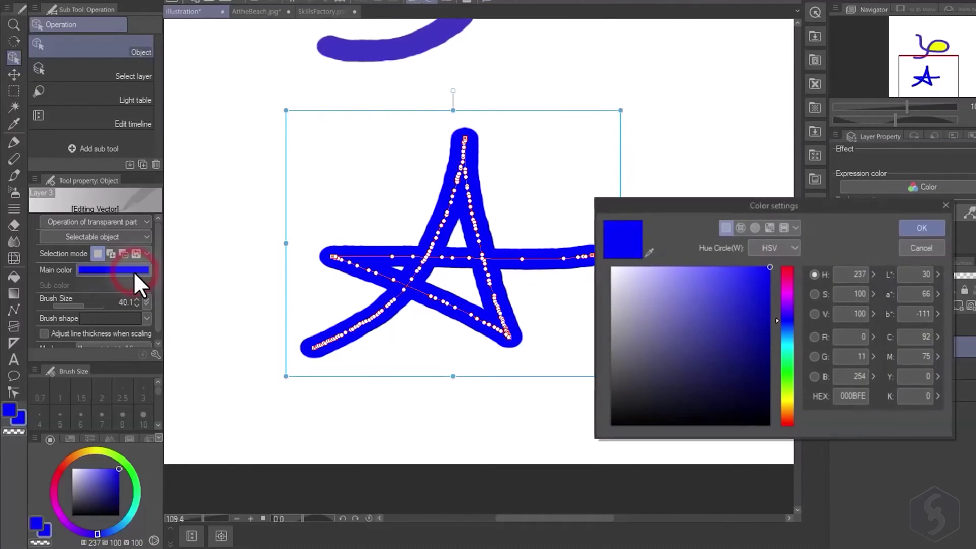
{"action": "left_click_drag", "start_coordinate": [790, 302], "coordinate": [789, 291]}
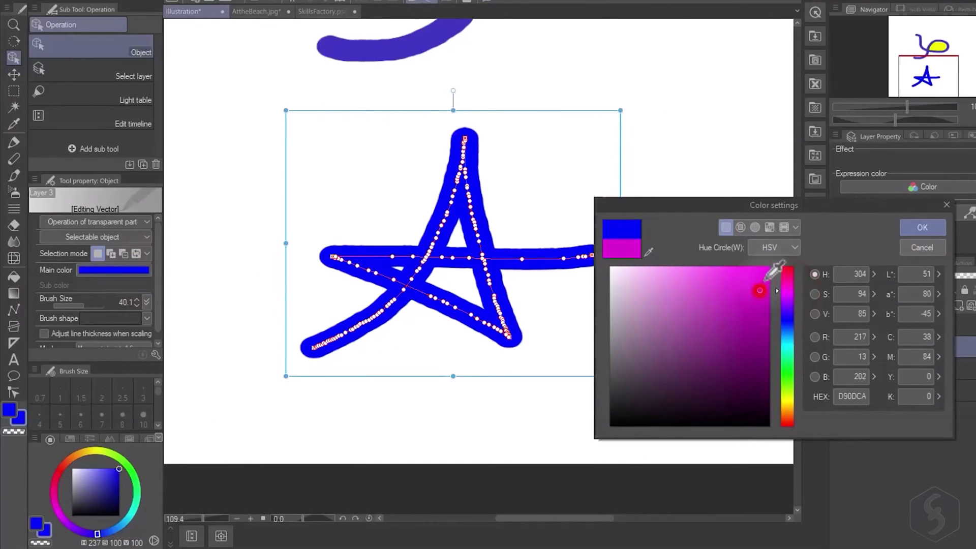
{"action": "left_click", "coordinate": [922, 227]}
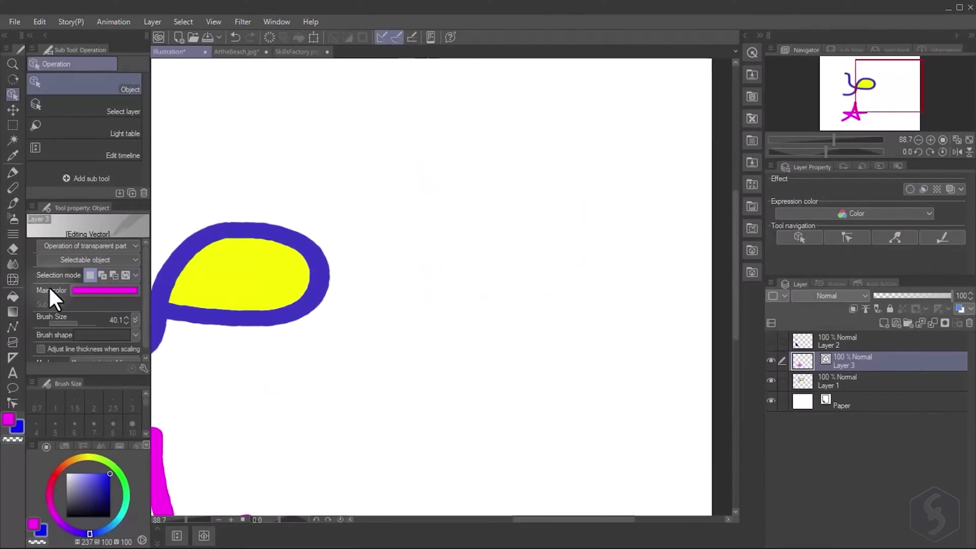
Add the text 'Hello there' on the canvas and move it slightly down-left.
{"action": "left_click", "coordinate": [11, 375]}
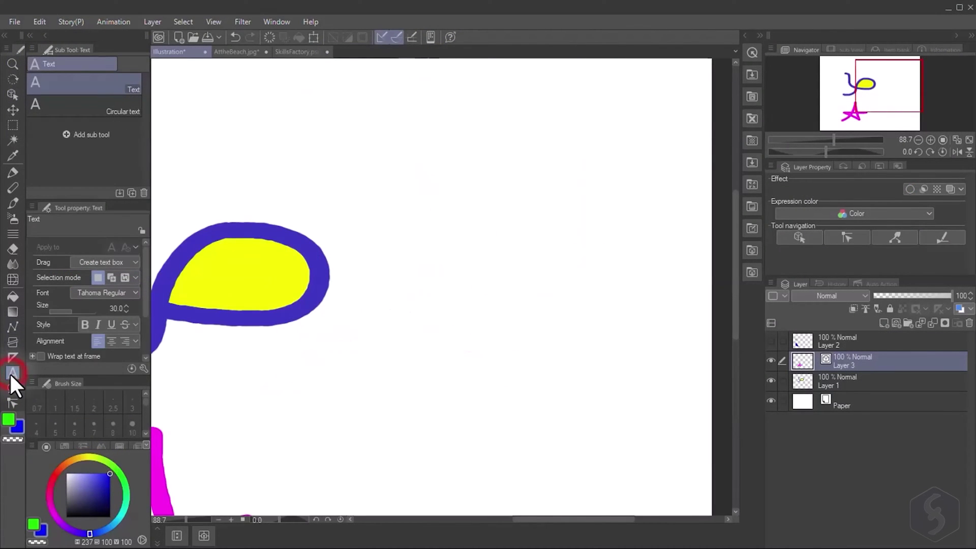
{"action": "left_click", "coordinate": [418, 206]}
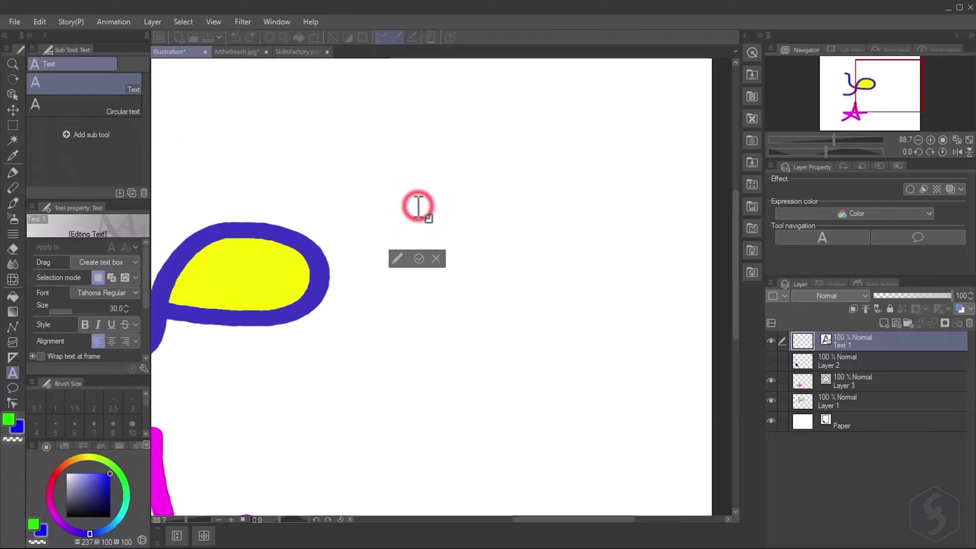
{"action": "type", "text": "Hello there"}
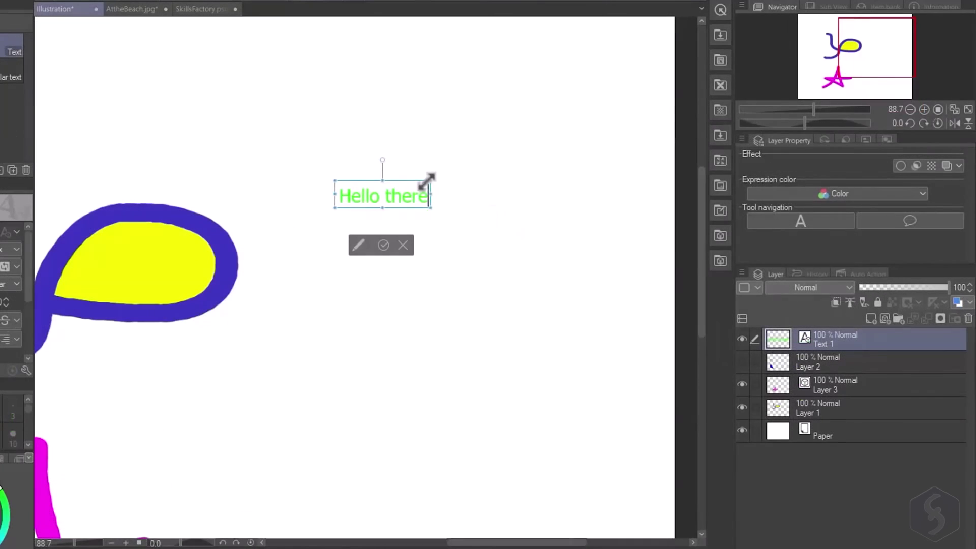
{"action": "left_click_drag", "start_coordinate": [394, 187], "coordinate": [552, 159]}
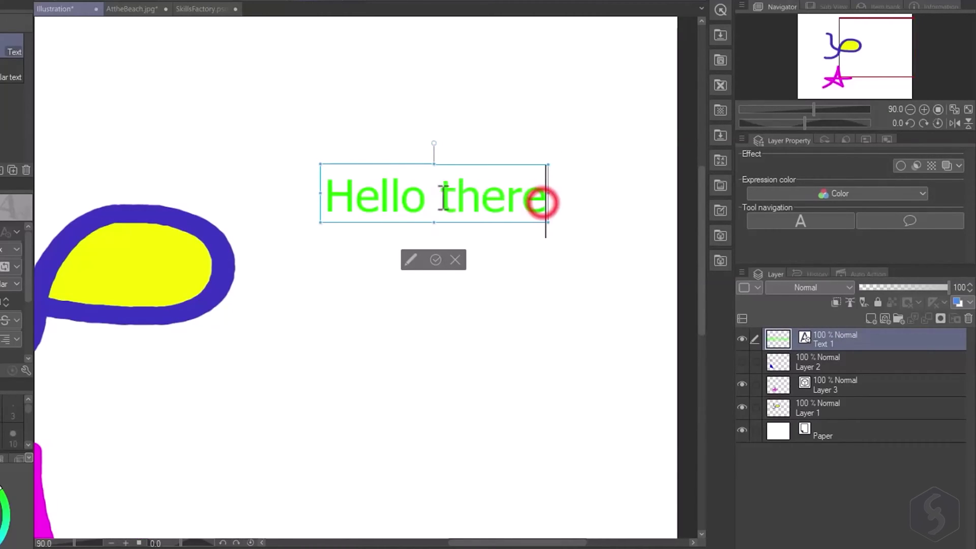
Try the TRENDY Regular and Syncopate Bold fonts on the text, commit it, then reopen it.
{"action": "left_click", "coordinate": [336, 198]}
{"action": "left_click", "coordinate": [410, 265]}
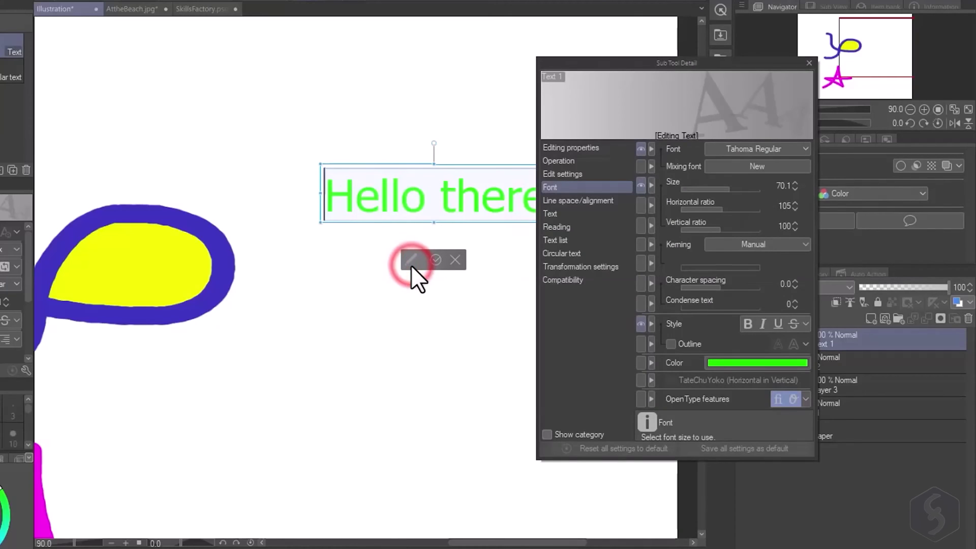
{"action": "left_click", "coordinate": [762, 151]}
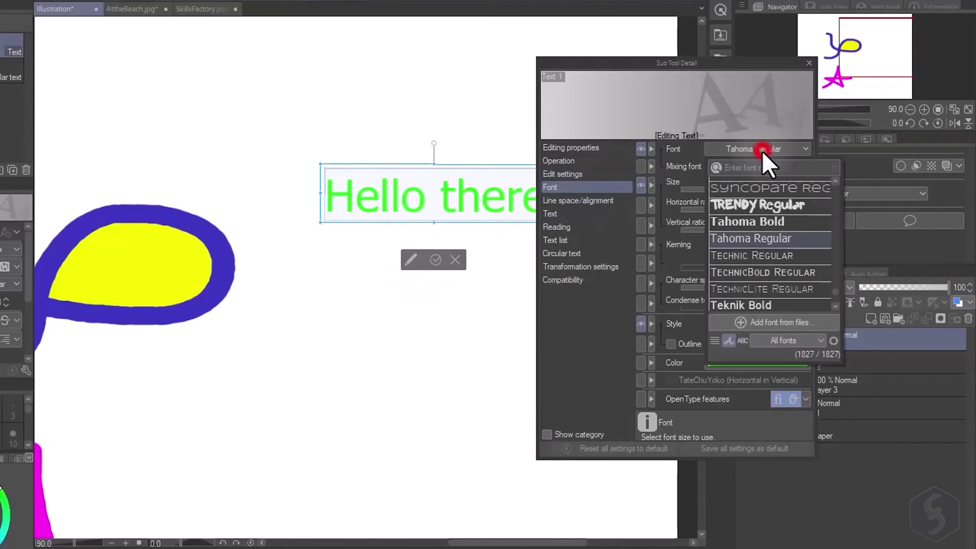
{"action": "left_click", "coordinate": [761, 200]}
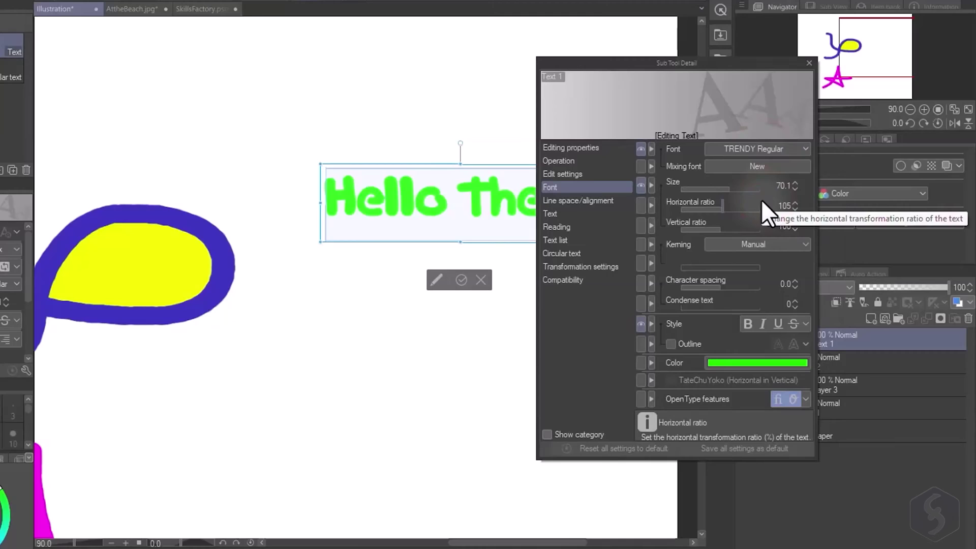
{"action": "left_click", "coordinate": [767, 152]}
{"action": "scroll", "coordinate": [786, 276], "scroll_direction": "down", "scroll_amount": 1}
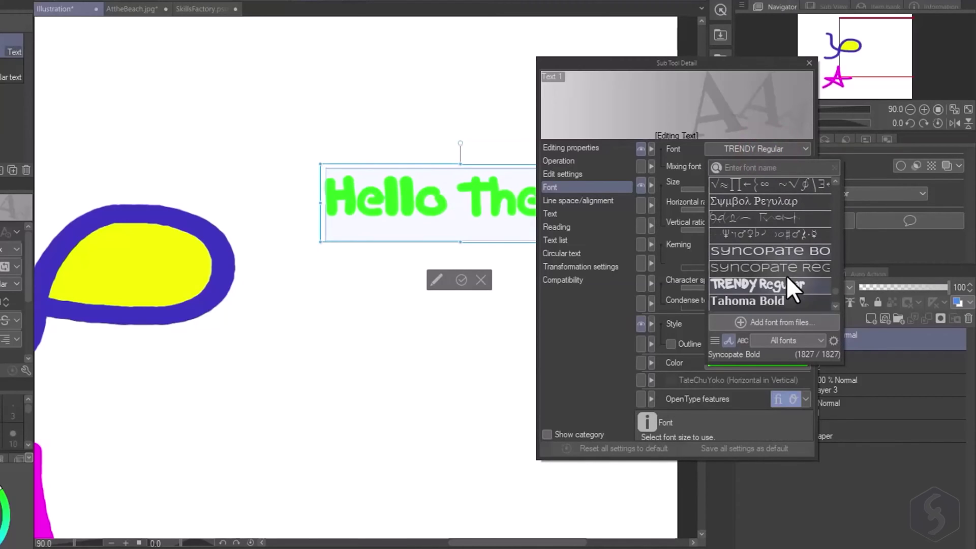
{"action": "left_click", "coordinate": [785, 251]}
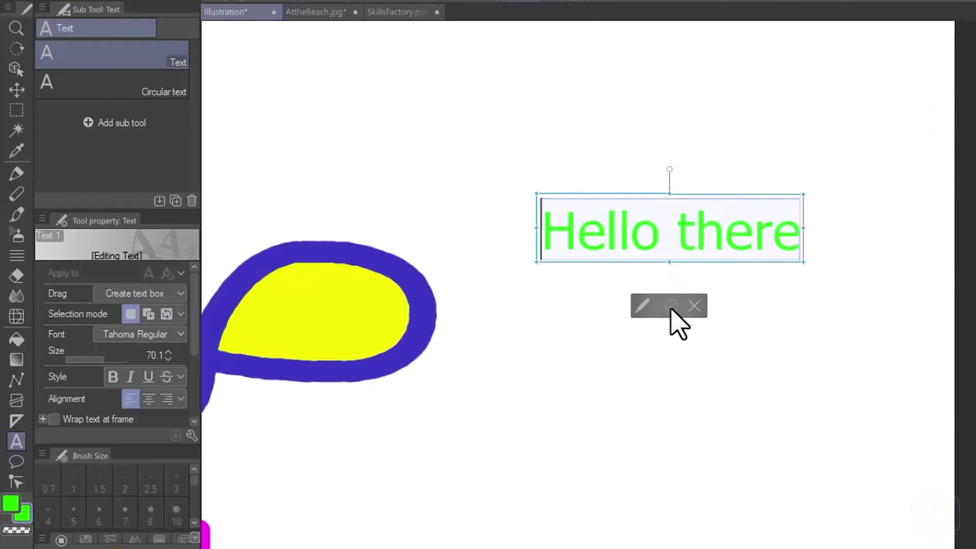
{"action": "left_click", "coordinate": [672, 306]}
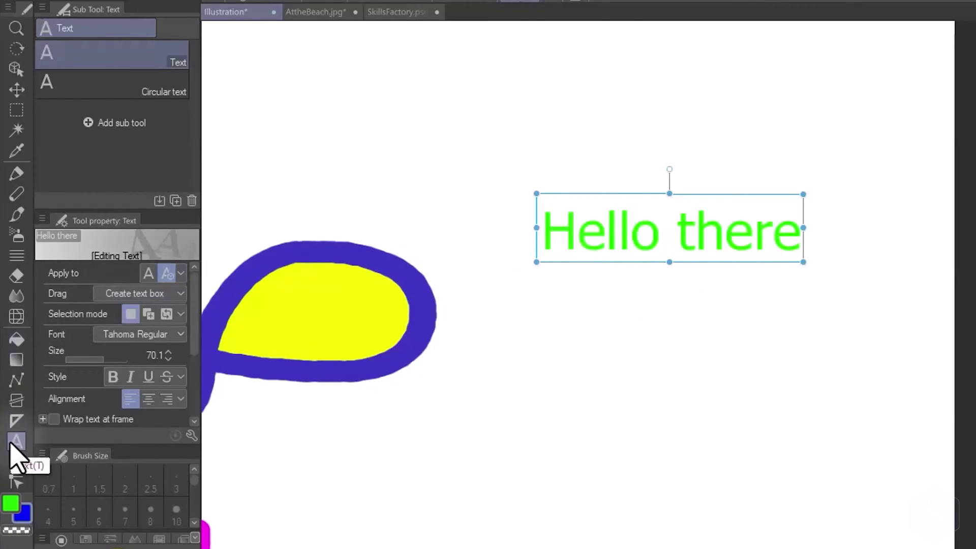
{"action": "left_click", "coordinate": [659, 239]}
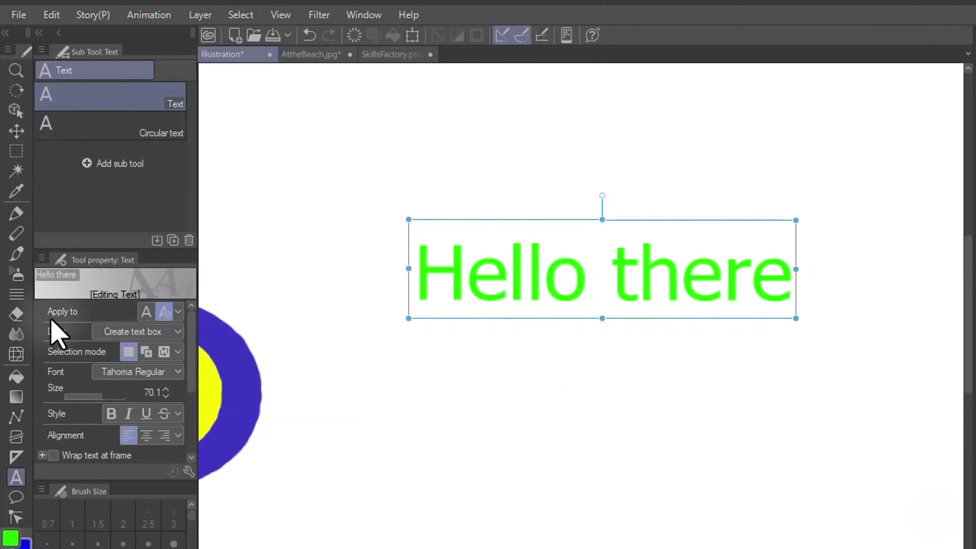
Try warping the Hello there text with Liquify, then close the filter menu unused.
{"action": "left_click", "coordinate": [15, 355]}
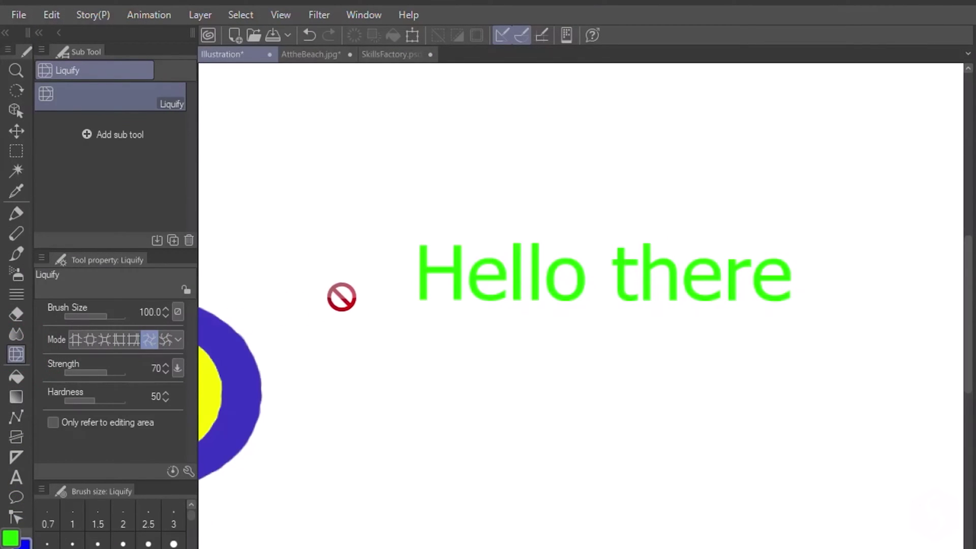
{"action": "left_click", "coordinate": [539, 274]}
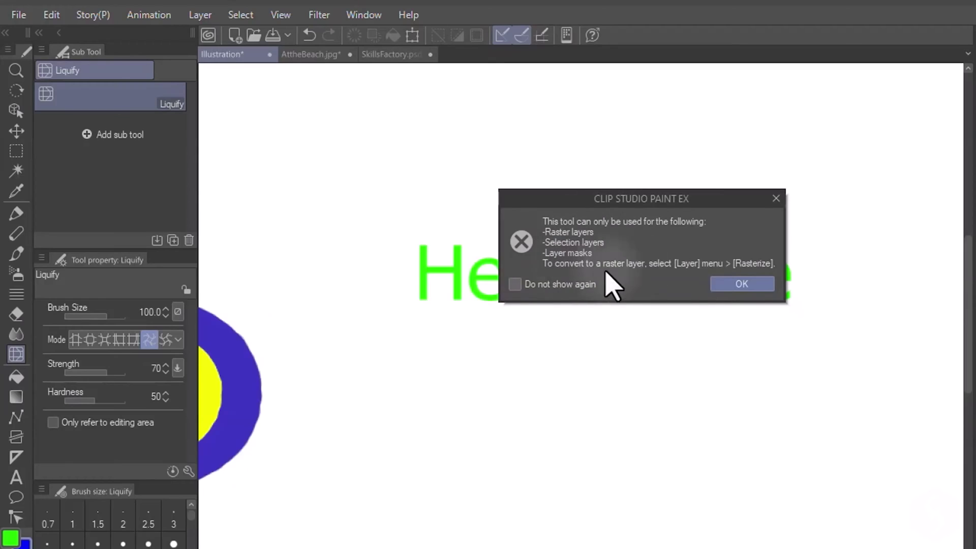
{"action": "left_click", "coordinate": [320, 16]}
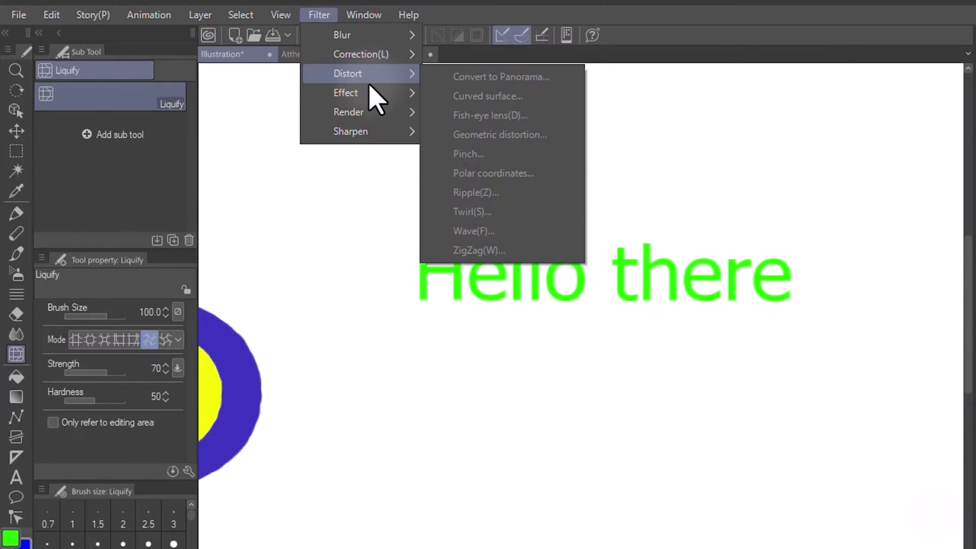
{"action": "mouse_move", "coordinate": [369, 101]}
{"action": "left_click", "coordinate": [731, 294]}
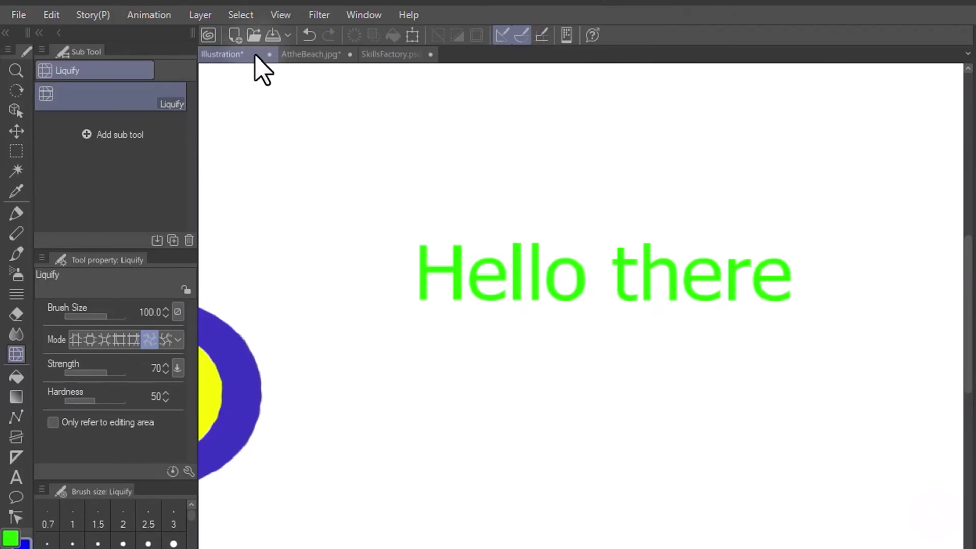
Rasterize the Hello there text layer and warp it into a slanted shape.
{"action": "left_click", "coordinate": [204, 14]}
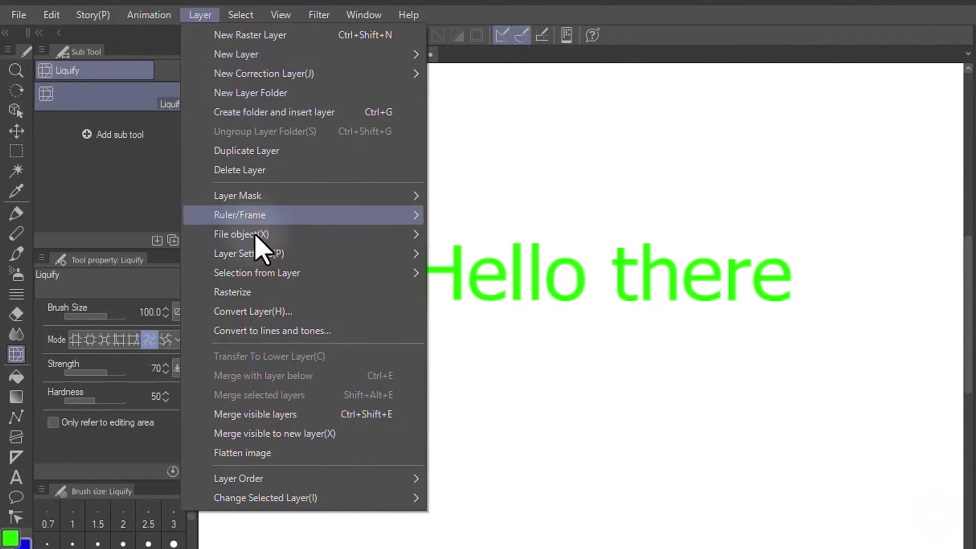
{"action": "left_click", "coordinate": [263, 293]}
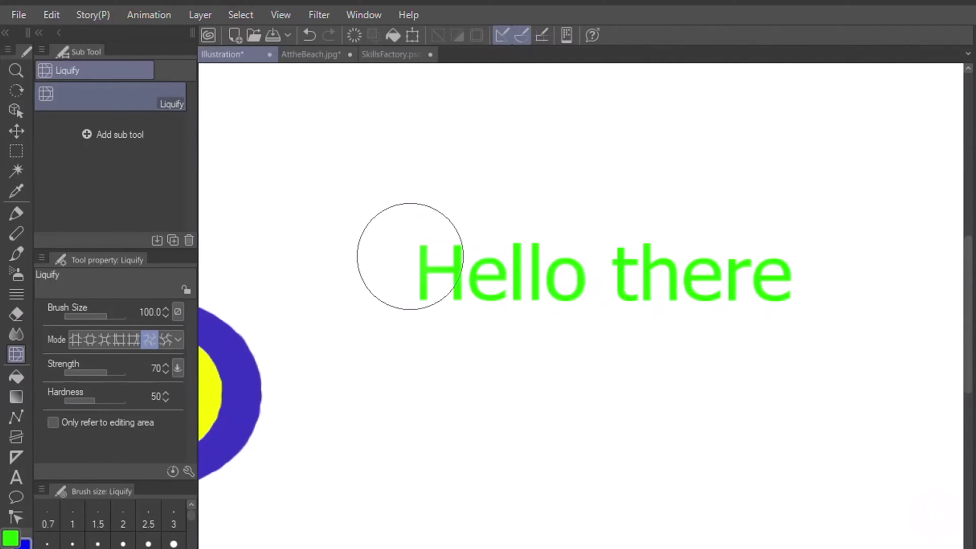
{"action": "left_click_drag", "start_coordinate": [410, 256], "coordinate": [839, 256]}
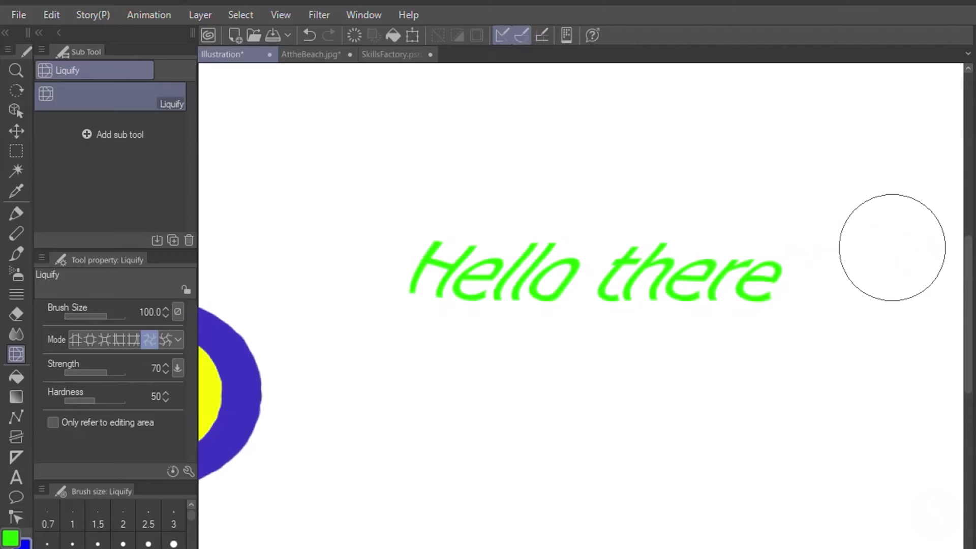
Preview a Gaussian blur on the text at strength 21.48.
{"action": "left_click", "coordinate": [319, 14]}
{"action": "mouse_move", "coordinate": [348, 37]}
{"action": "left_click", "coordinate": [491, 76]}
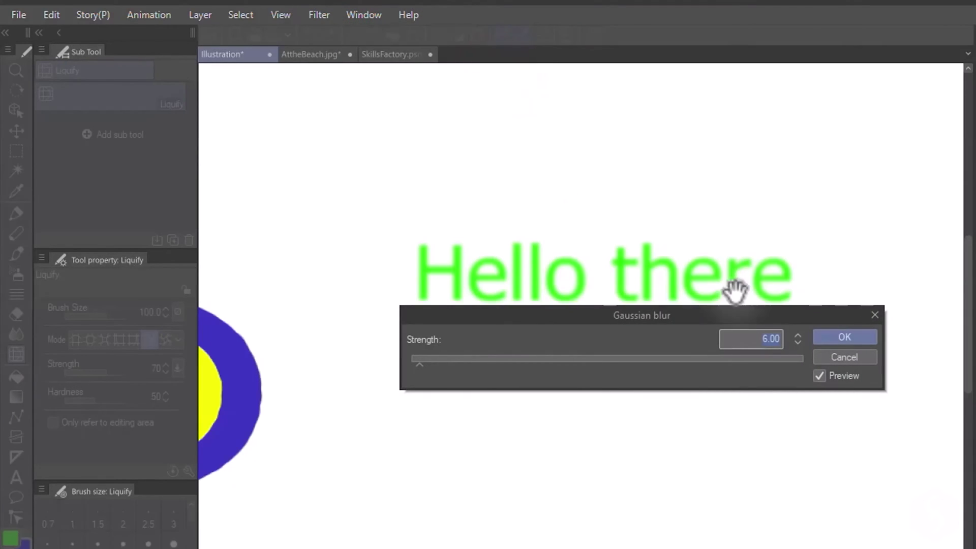
{"action": "mouse_move", "coordinate": [419, 364]}
{"action": "left_mouse_down"}
{"action": "mouse_move", "coordinate": [514, 365]}
{"action": "mouse_move", "coordinate": [428, 365]}
{"action": "left_mouse_up"}
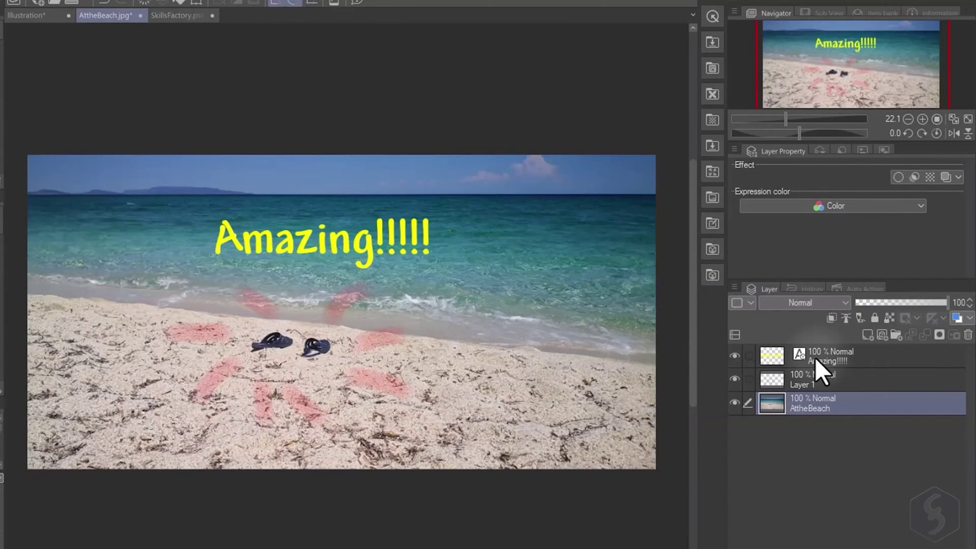
Select the Amazing text, Layer 1 and AttheBeach photo layers in turn.
{"action": "left_click", "coordinate": [850, 360]}
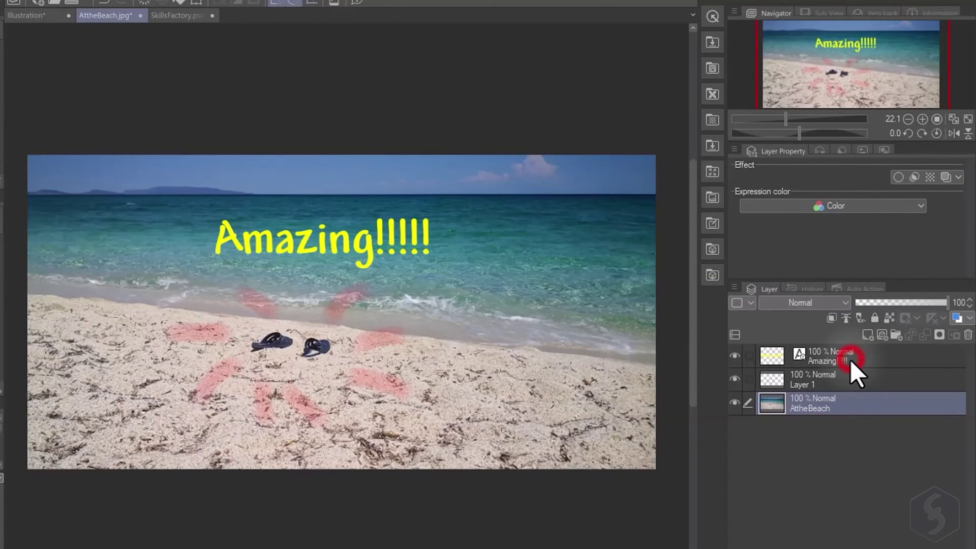
{"action": "left_click", "coordinate": [844, 379]}
{"action": "left_click", "coordinate": [850, 401]}
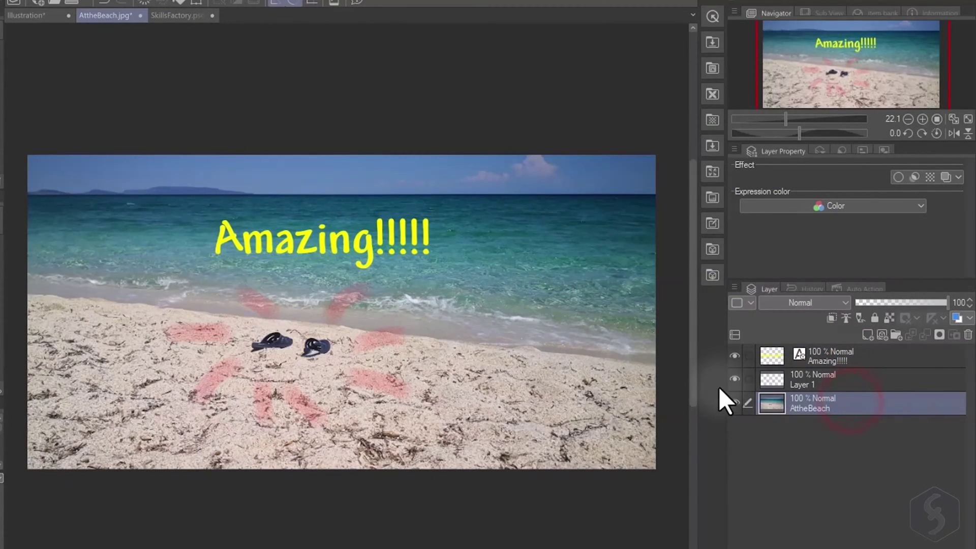
Hide and reshow the Amazing!!!!! text, pink strokes and beach photo layers.
{"action": "left_click", "coordinate": [734, 356]}
{"action": "left_click", "coordinate": [734, 356]}
{"action": "left_click", "coordinate": [734, 379]}
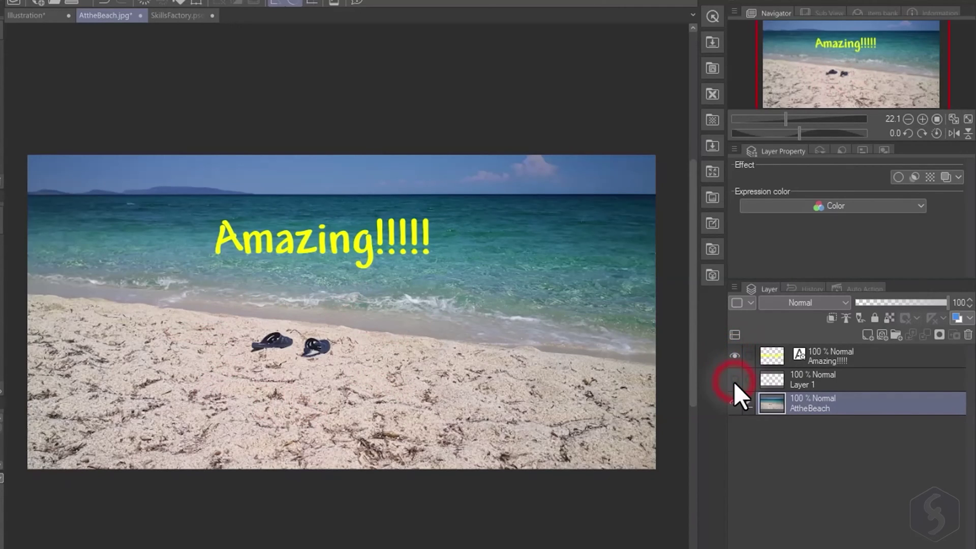
{"action": "left_click", "coordinate": [735, 380]}
{"action": "left_click", "coordinate": [734, 402]}
{"action": "left_click", "coordinate": [734, 402]}
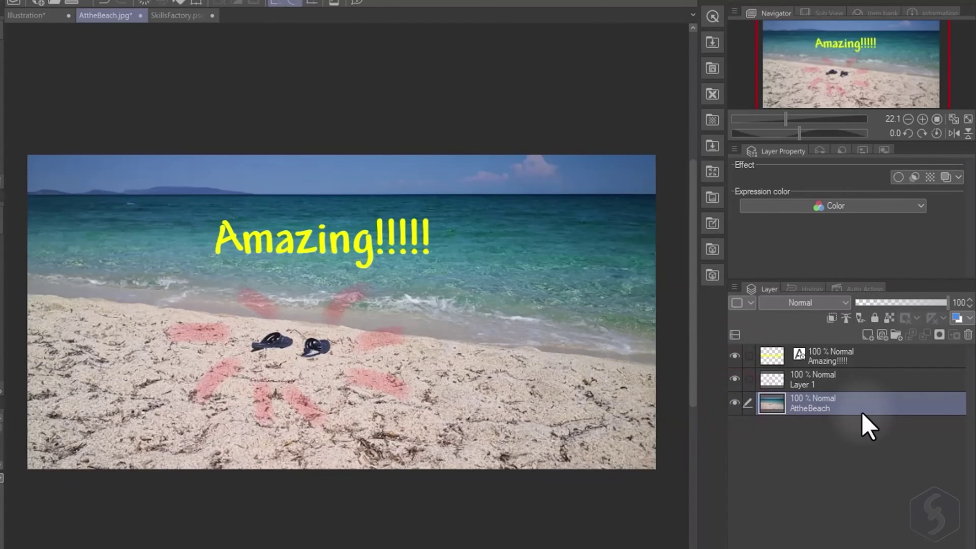
{"action": "left_click", "coordinate": [734, 355]}
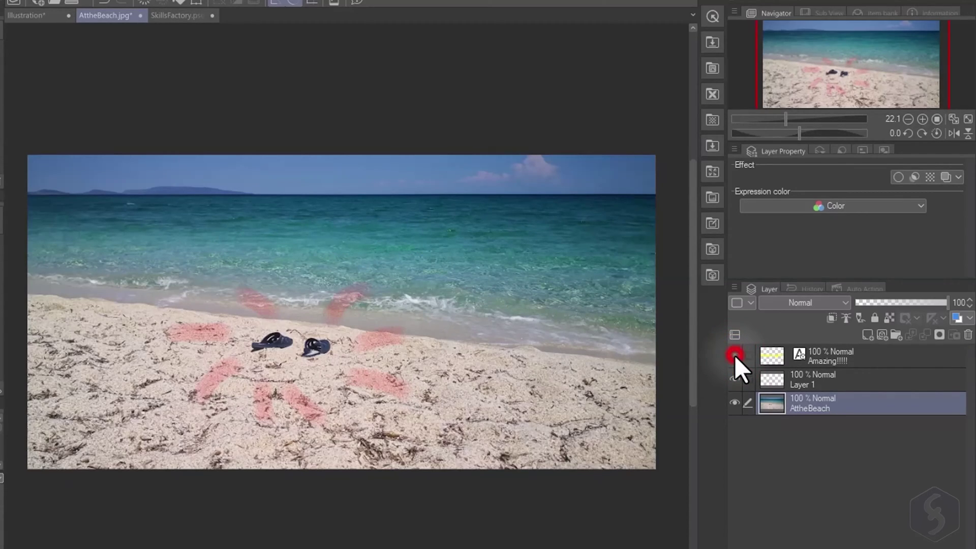
{"action": "left_click", "coordinate": [734, 355]}
Draw a red stroke on Layer 1, move it above the text layer, then delete the stroke.
{"action": "key", "text": "alt+]"}
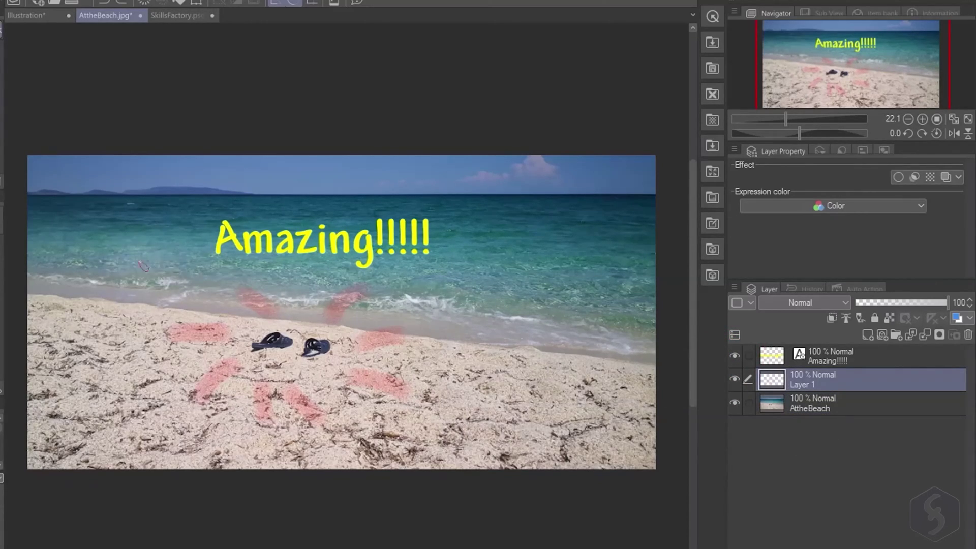
{"action": "mouse_move", "coordinate": [130, 263]}
{"action": "left_mouse_down"}
{"action": "mouse_move", "coordinate": [298, 216]}
{"action": "mouse_move", "coordinate": [396, 270]}
{"action": "mouse_move", "coordinate": [509, 254]}
{"action": "left_mouse_up"}
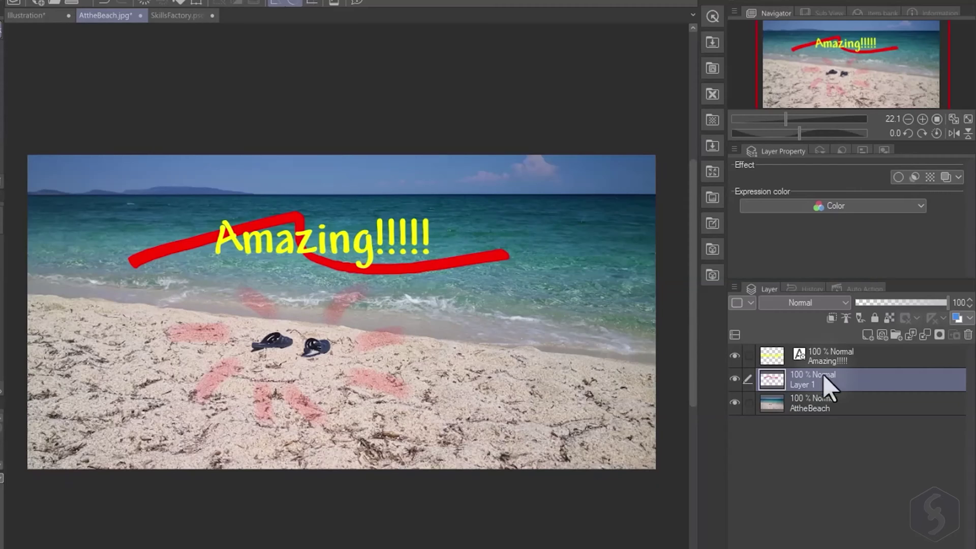
{"action": "left_click", "coordinate": [828, 361], "text": "ctrl"}
{"action": "mouse_move", "coordinate": [830, 359]}
{"action": "left_mouse_down"}
{"action": "mouse_move", "coordinate": [832, 350]}
{"action": "mouse_move", "coordinate": [824, 391]}
{"action": "left_mouse_up"}
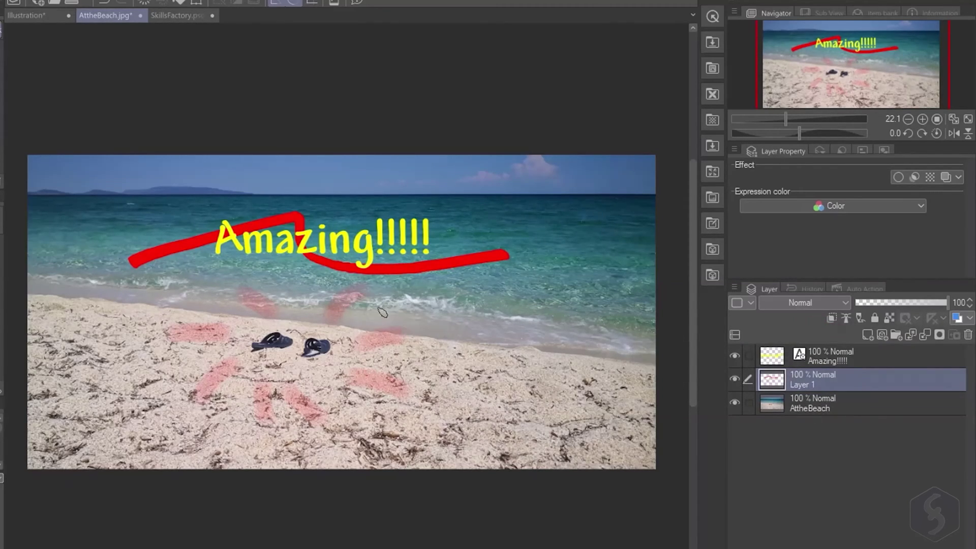
{"action": "key", "text": "Delete"}
Draw a red zigzag, lock Layer 1 and test drawing on it, then undo.
{"action": "left_click_drag", "start_coordinate": [429, 266], "coordinate": [552, 332]}
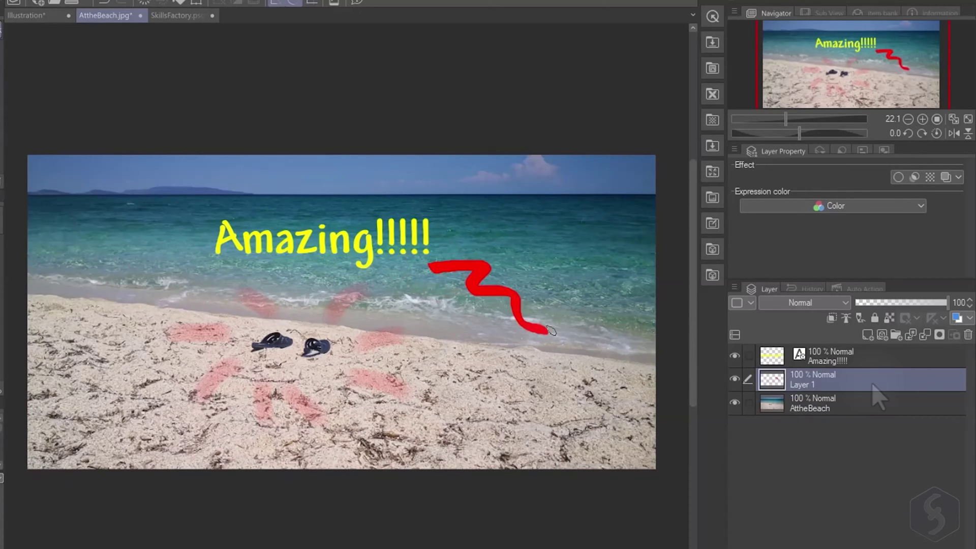
{"action": "left_click", "coordinate": [874, 318]}
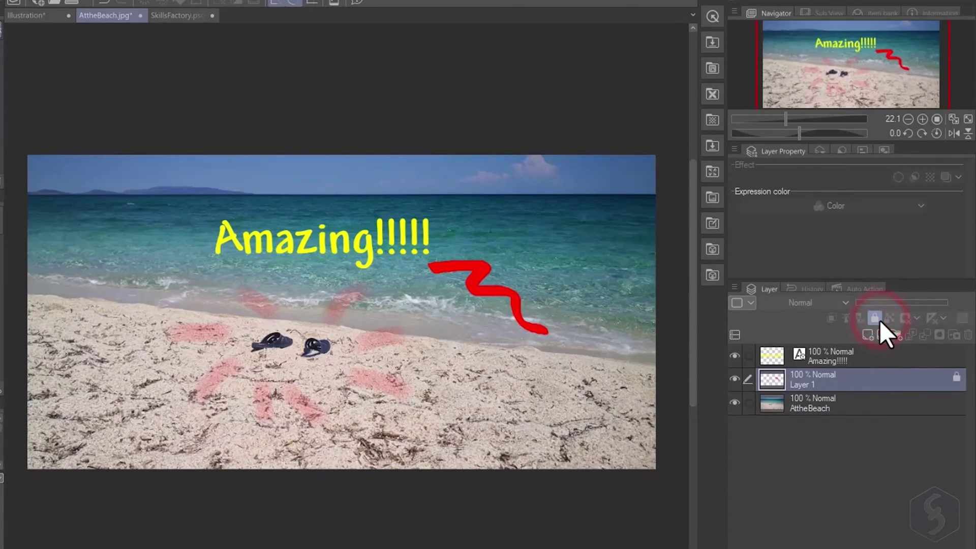
{"action": "mouse_move", "coordinate": [543, 263]}
{"action": "left_mouse_down"}
{"action": "mouse_move", "coordinate": [495, 282]}
{"action": "mouse_move", "coordinate": [468, 341]}
{"action": "mouse_move", "coordinate": [523, 319]}
{"action": "mouse_move", "coordinate": [542, 270]}
{"action": "left_mouse_up"}
{"action": "key", "text": "ctrl+z"}
{"action": "key", "text": "ctrl+z"}
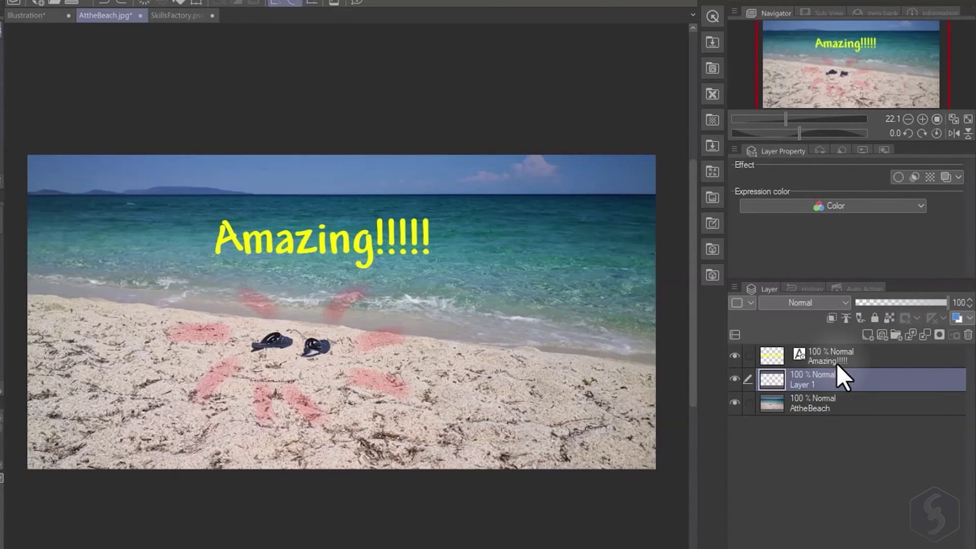
Delete the Amazing!!!!! text layer and try shifting layer contents with Move layer.
{"action": "left_click", "coordinate": [837, 362]}
{"action": "left_click", "coordinate": [968, 336]}
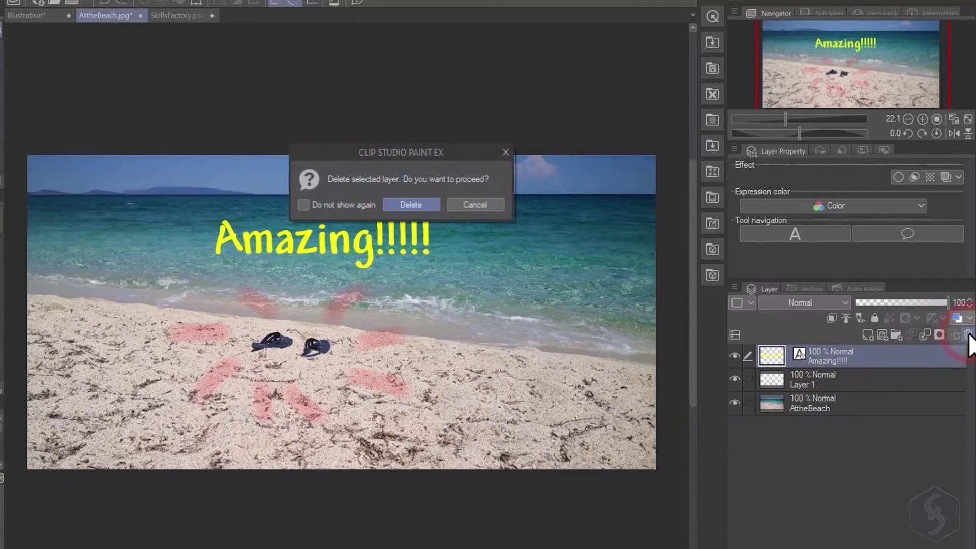
{"action": "left_click", "coordinate": [411, 204]}
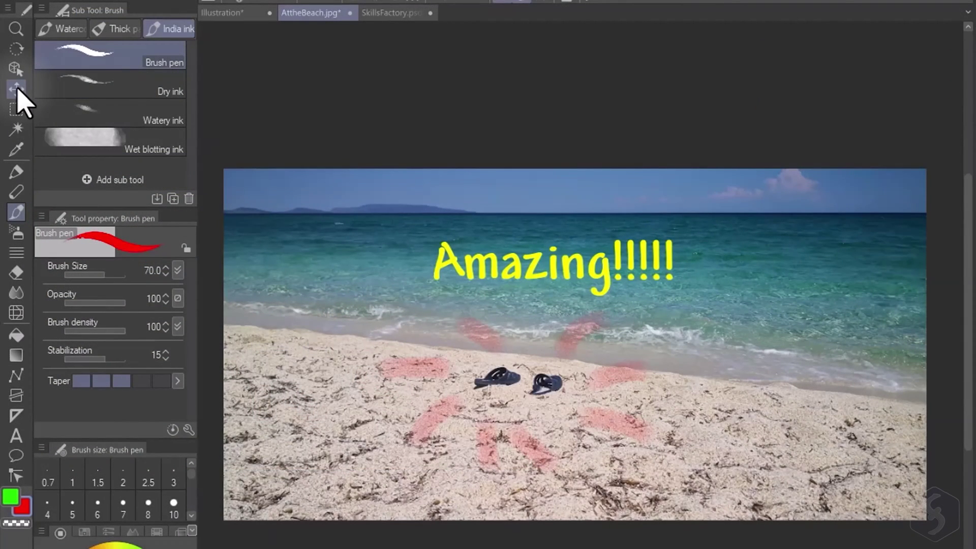
{"action": "left_click", "coordinate": [17, 90]}
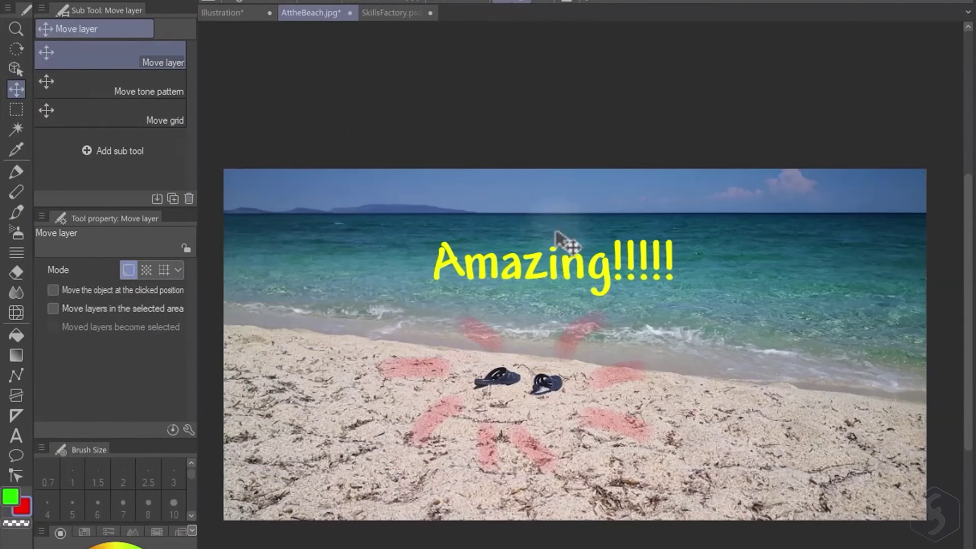
{"action": "left_click_drag", "start_coordinate": [581, 277], "coordinate": [597, 251]}
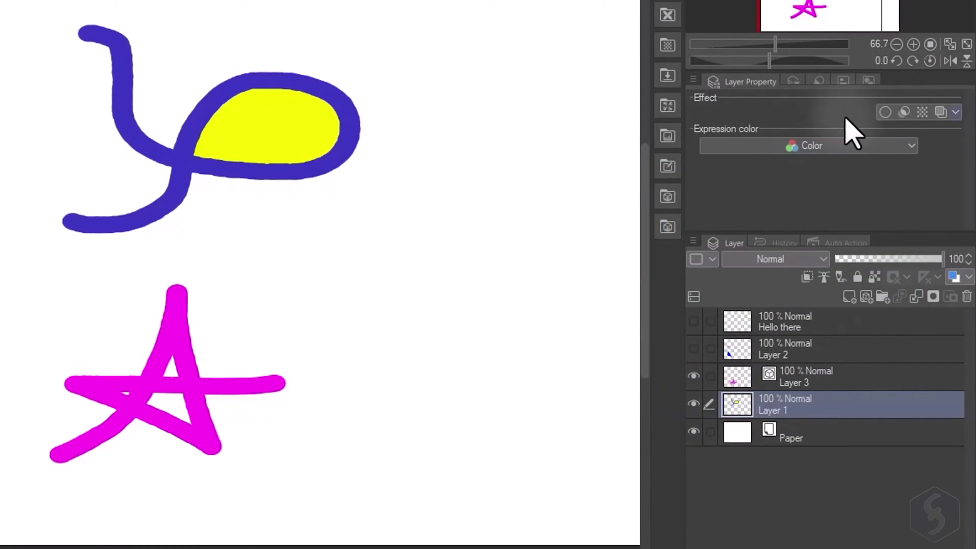
Try a magenta edge Border effect on Layer 1, then turn it off.
{"action": "left_click", "coordinate": [885, 111]}
{"action": "left_click", "coordinate": [820, 173]}
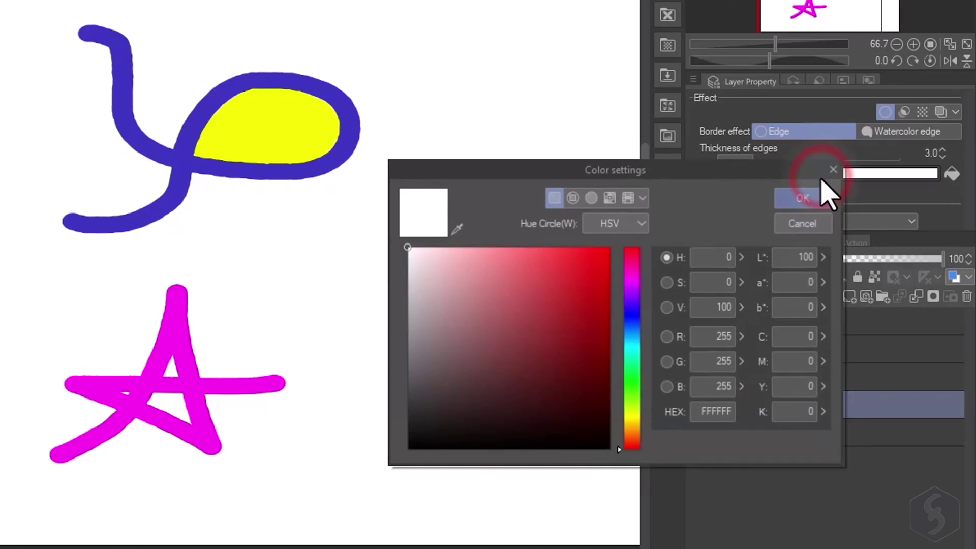
{"action": "left_click", "coordinate": [610, 267]}
{"action": "left_click", "coordinate": [630, 286]}
{"action": "left_click", "coordinate": [805, 200]}
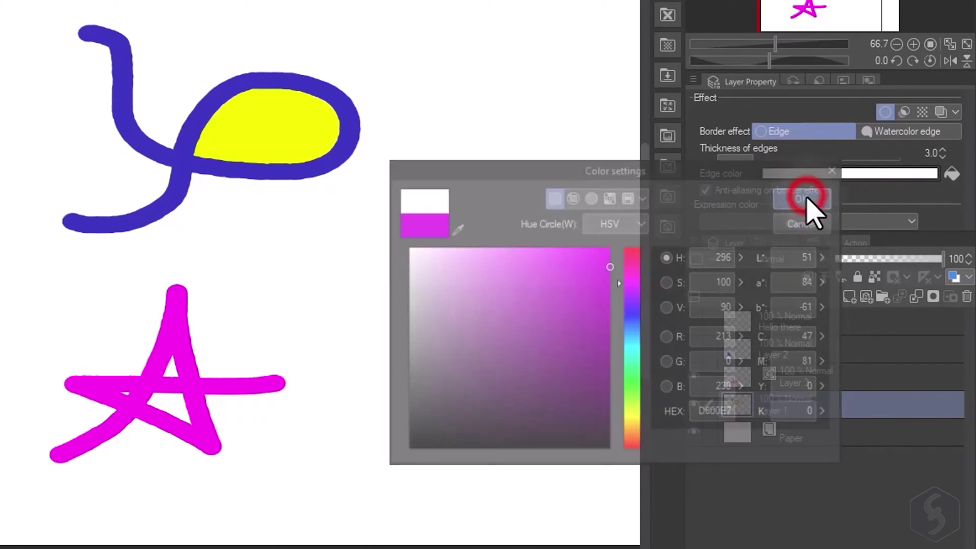
{"action": "left_click", "coordinate": [885, 112]}
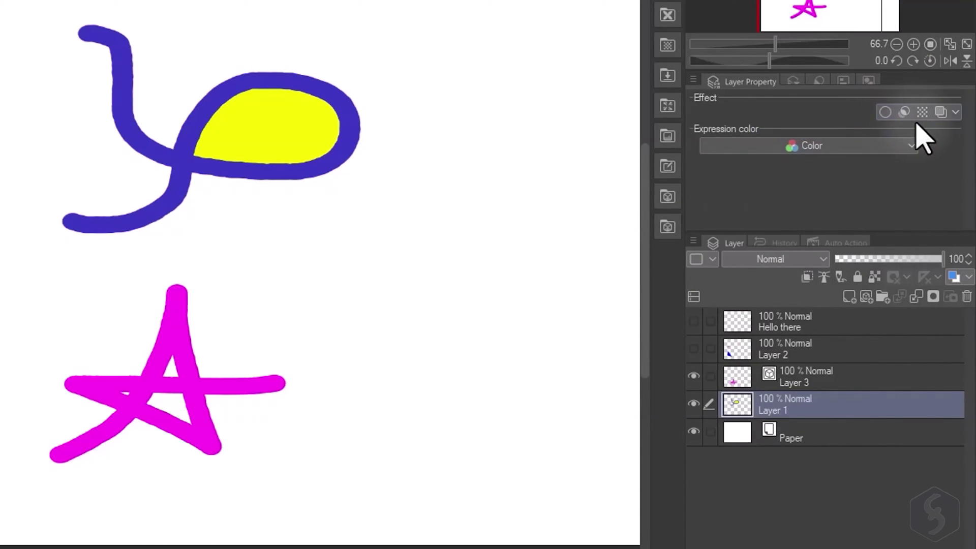
Enable Layer color on Layer 1 and set it to magenta.
{"action": "left_click", "coordinate": [941, 112]}
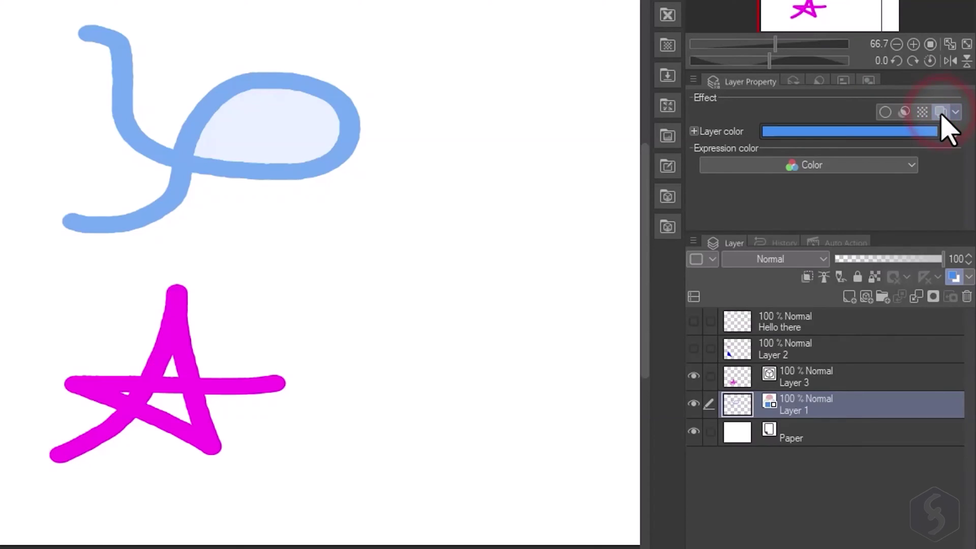
{"action": "left_click", "coordinate": [923, 133]}
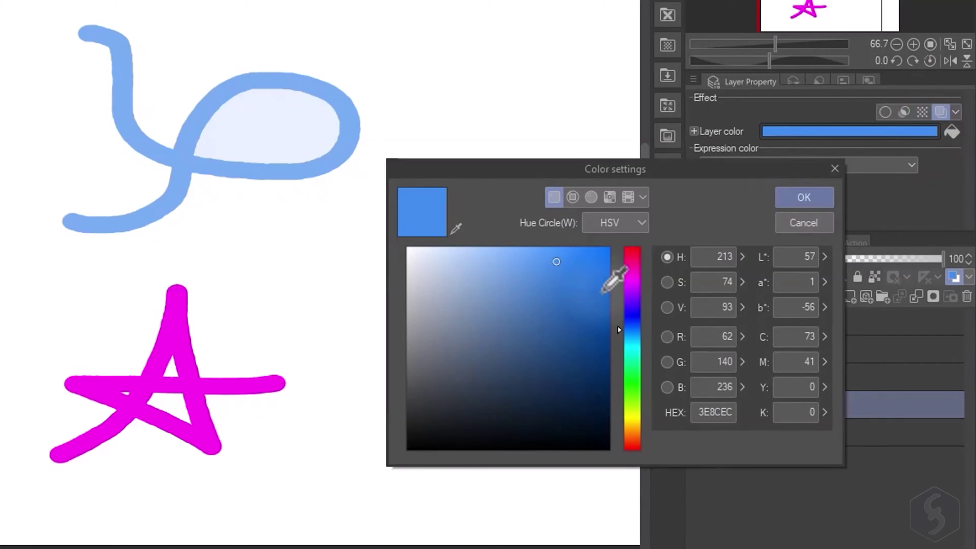
{"action": "left_click", "coordinate": [633, 282]}
{"action": "left_click", "coordinate": [812, 196]}
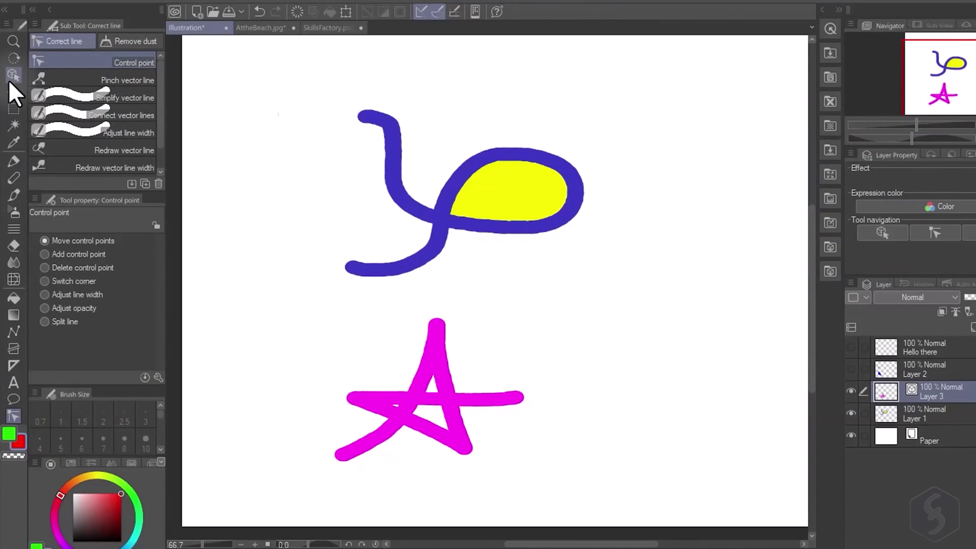
Select the magenta star stroke with the Object tool and change its colour to yellow.
{"action": "left_click", "coordinate": [9, 81]}
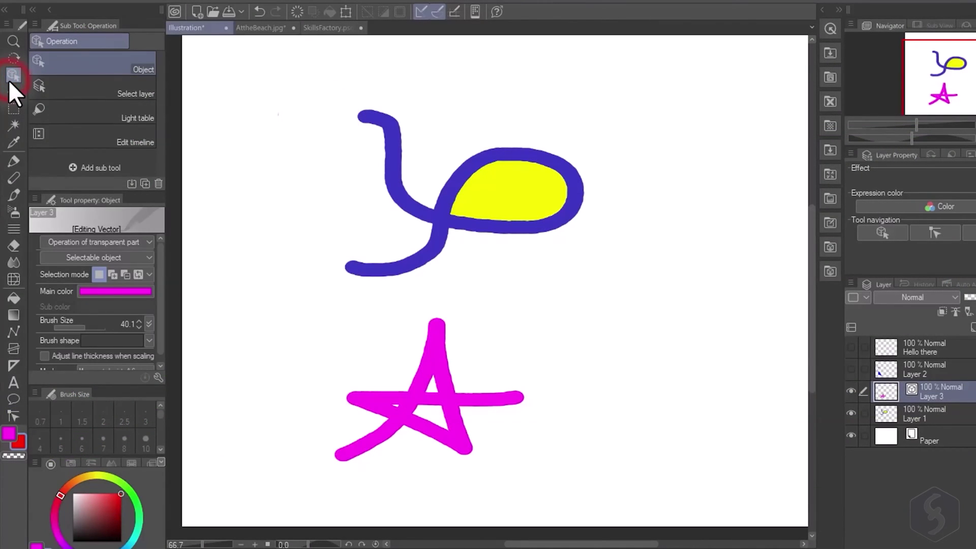
{"action": "left_click", "coordinate": [422, 387]}
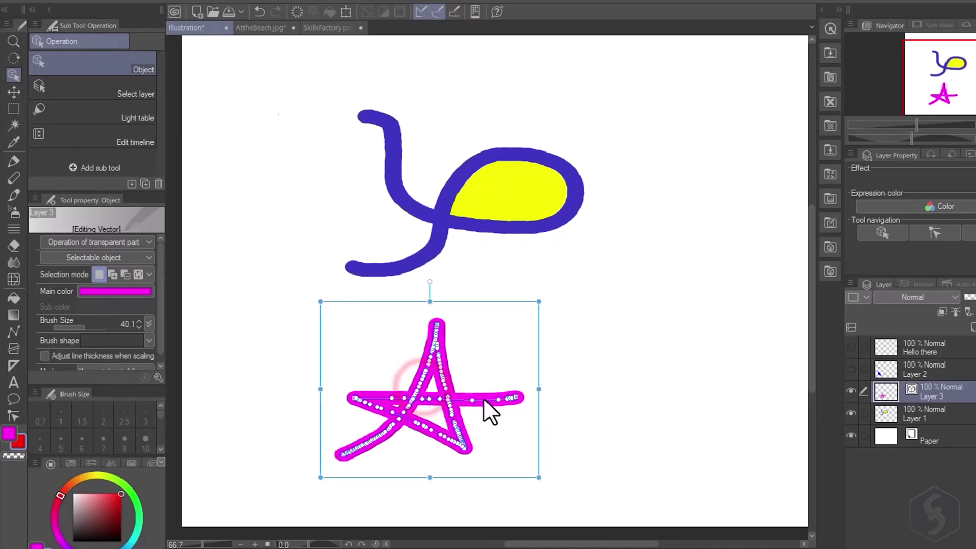
{"action": "left_click", "coordinate": [481, 395]}
{"action": "left_click", "coordinate": [106, 292]}
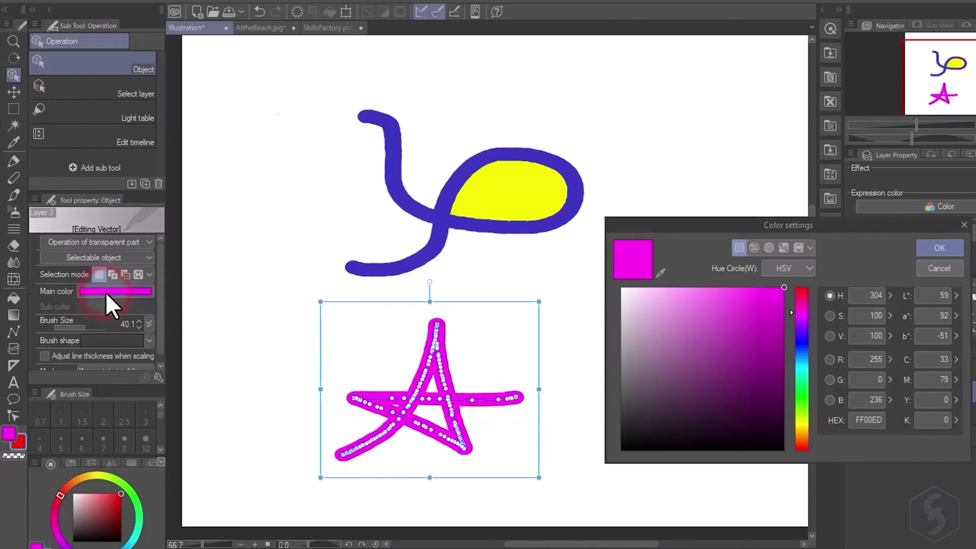
{"action": "left_click", "coordinate": [802, 425]}
{"action": "left_click", "coordinate": [939, 248]}
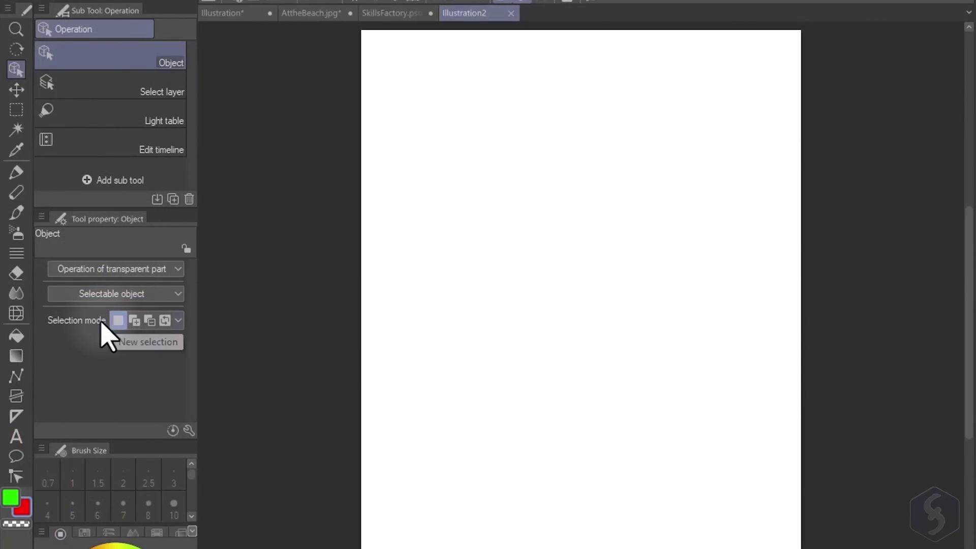
Create a square rectangular panel, Frame 1, near the page's top-left, and ready the felt pen on its background.
{"action": "left_click", "coordinate": [16, 400]}
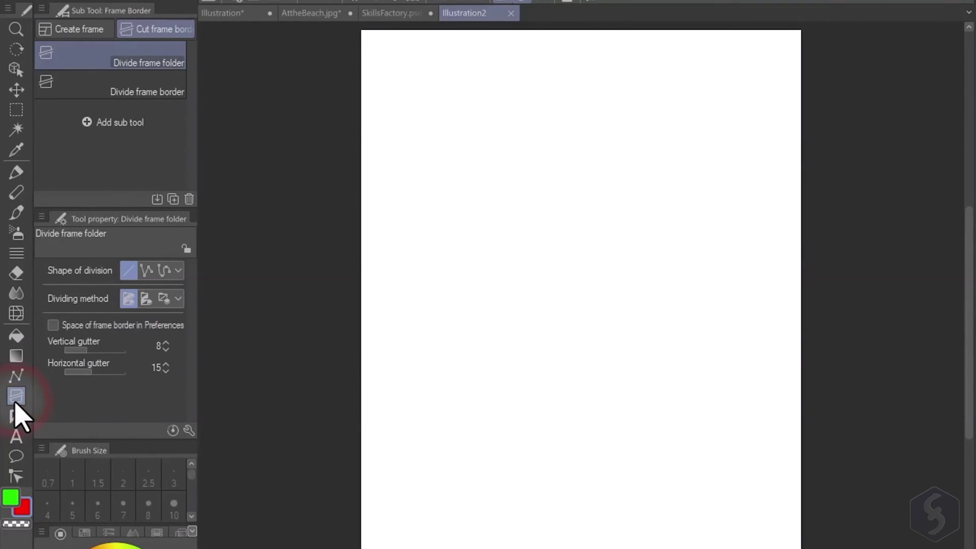
{"action": "left_click", "coordinate": [73, 32]}
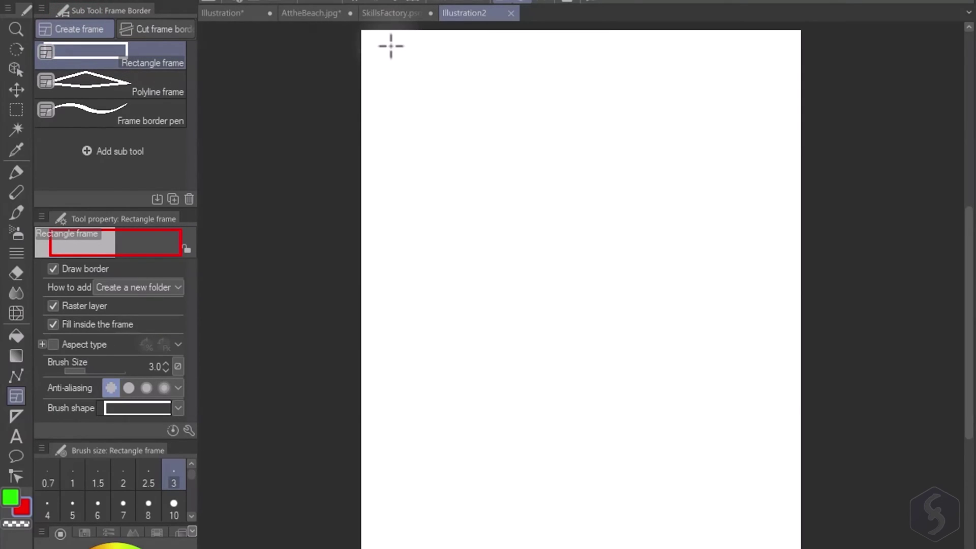
{"action": "left_click_drag", "start_coordinate": [374, 46], "coordinate": [629, 300]}
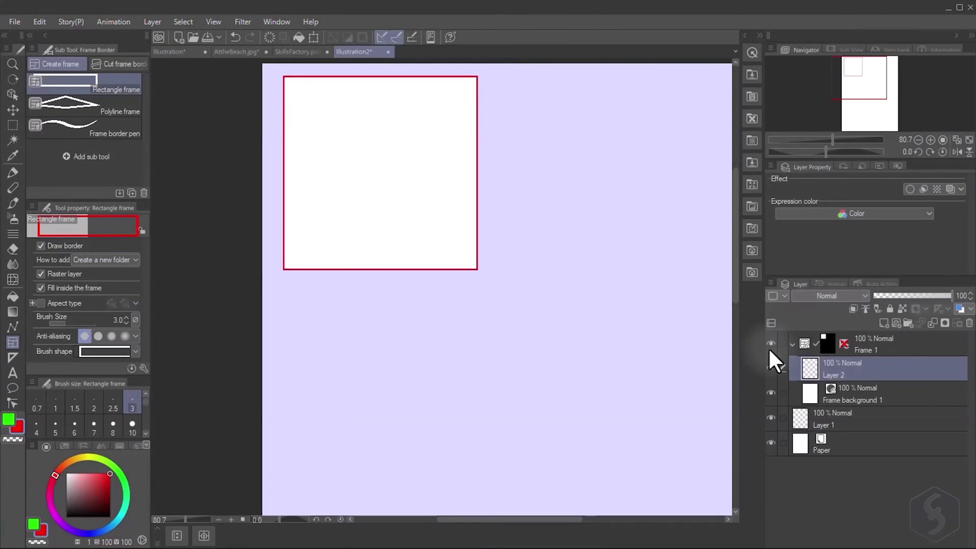
{"action": "left_click", "coordinate": [771, 343]}
{"action": "left_click", "coordinate": [772, 343]}
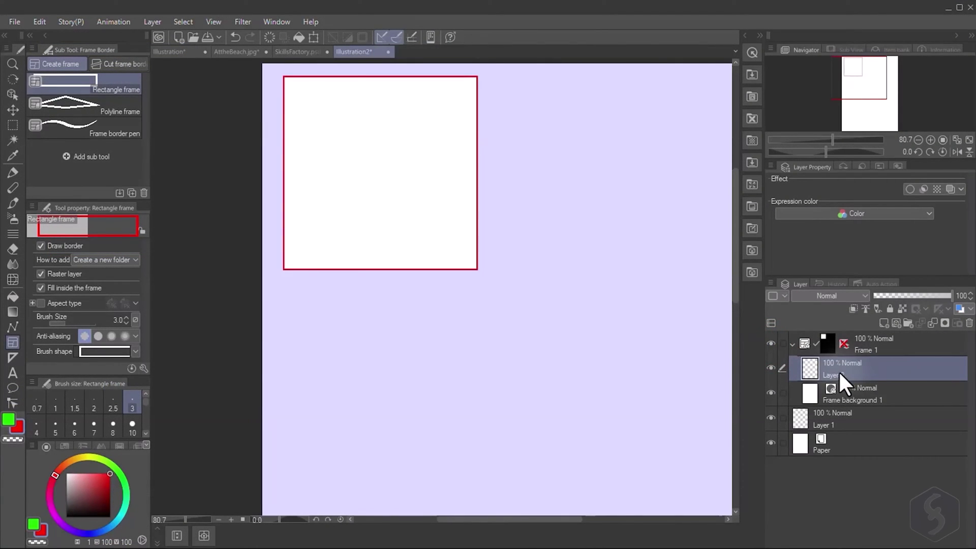
{"action": "key", "text": "p"}
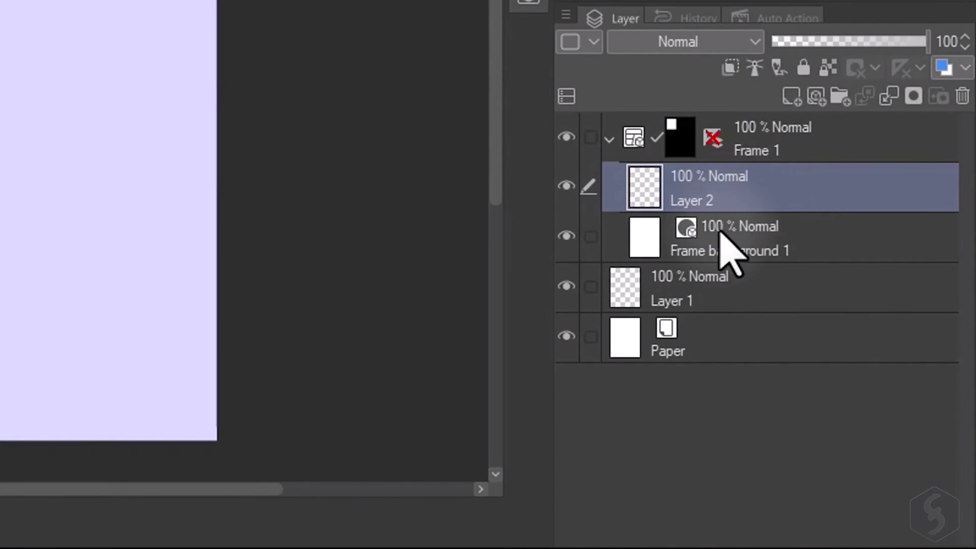
{"action": "left_click", "coordinate": [869, 390]}
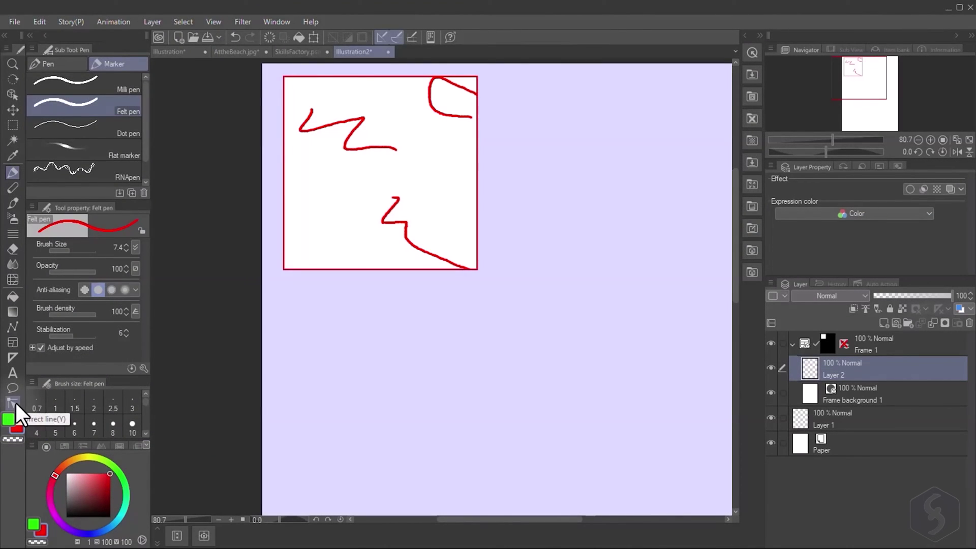
Drag Frame 1's bottom corners to slant the panel, then undo back to a square.
{"action": "left_click", "coordinate": [14, 401]}
{"action": "left_click", "coordinate": [301, 274]}
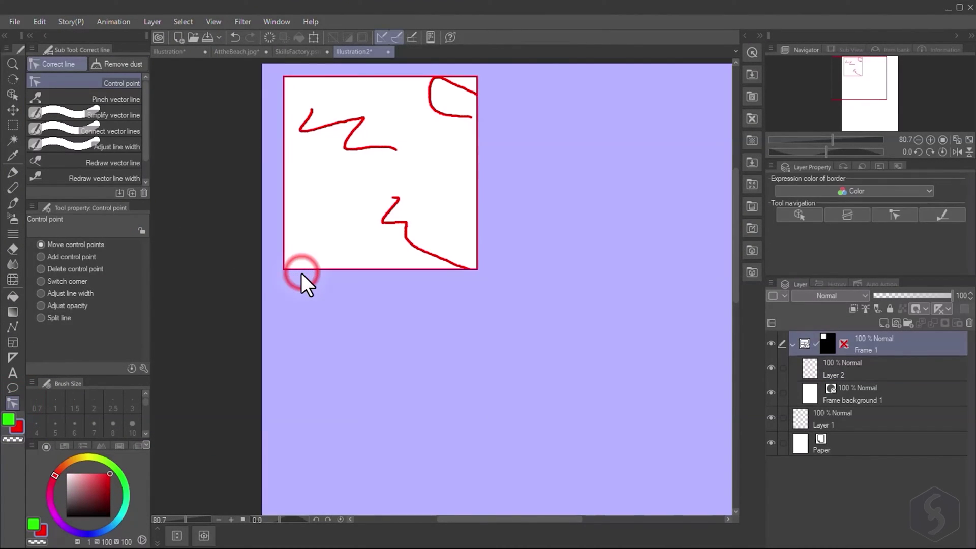
{"action": "left_click_drag", "start_coordinate": [283, 270], "coordinate": [278, 299]}
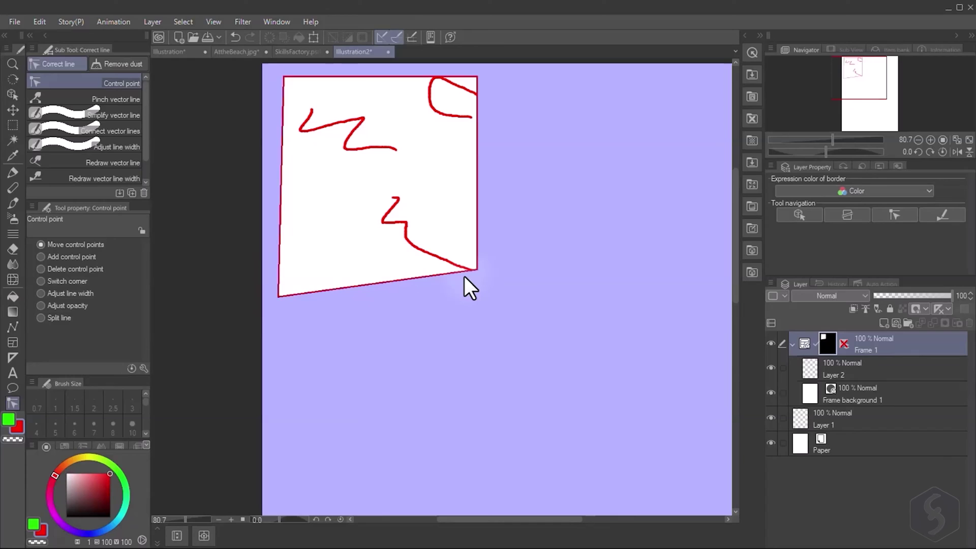
{"action": "left_click_drag", "start_coordinate": [477, 270], "coordinate": [478, 188]}
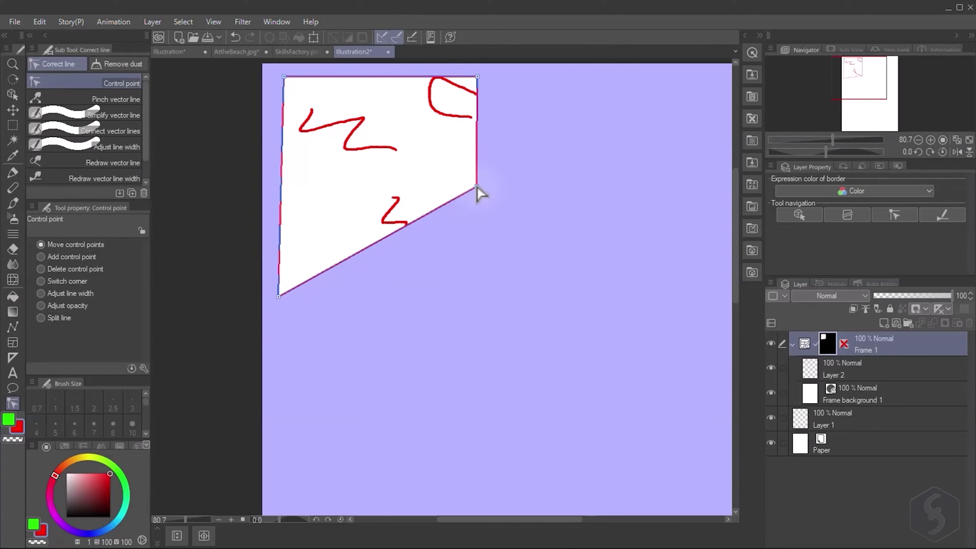
{"action": "key", "text": "ctrl+z"}
{"action": "key", "text": "ctrl+z"}
Add a new vector layer above Layer 2 and set up the felt pen for drawing.
{"action": "left_click", "coordinate": [887, 362]}
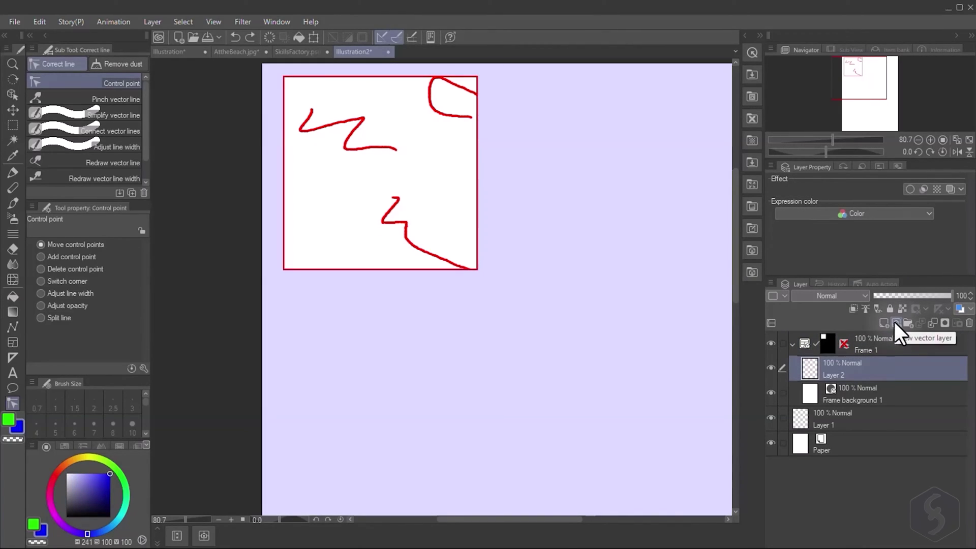
{"action": "left_click", "coordinate": [895, 323]}
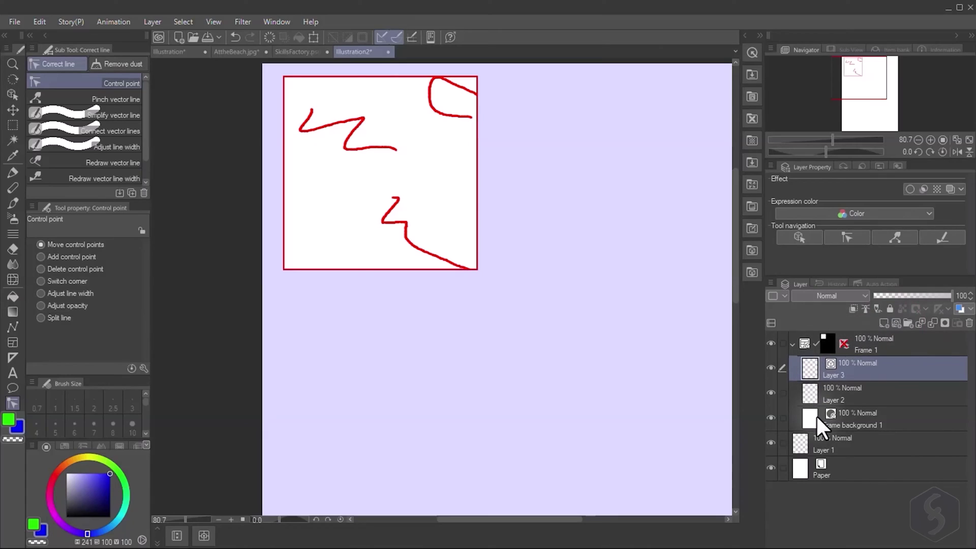
{"action": "key", "text": "p"}
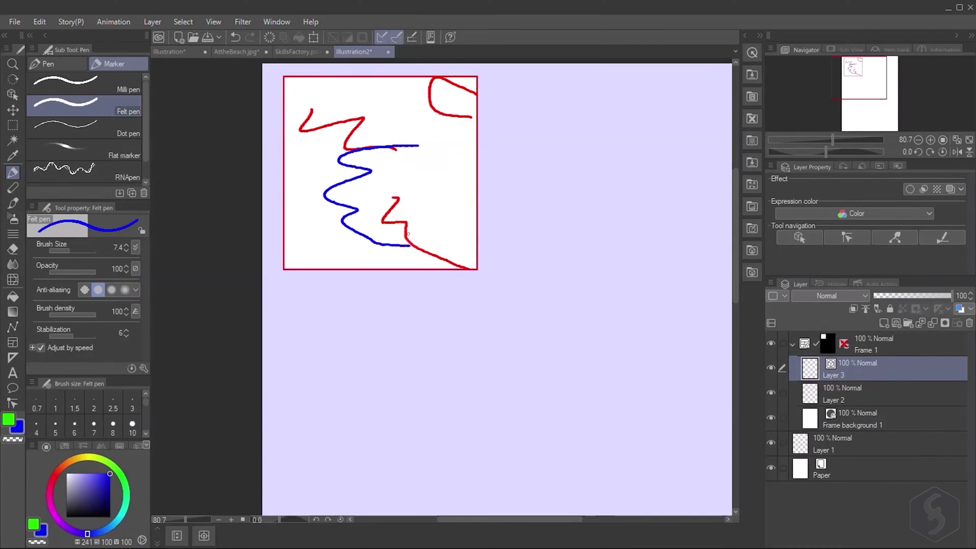
{"action": "scroll", "coordinate": [368, 175], "scroll_direction": "up", "scroll_amount": 3}
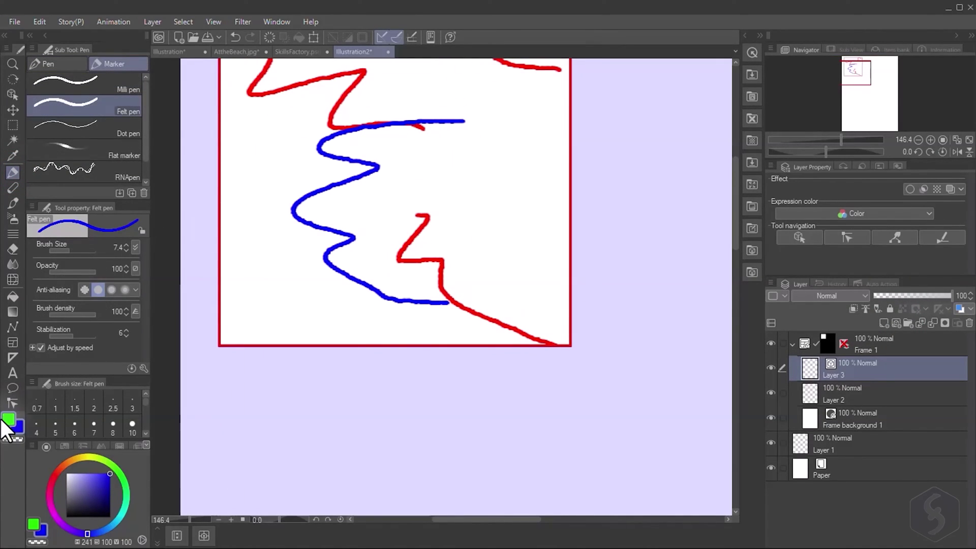
{"action": "left_click", "coordinate": [11, 404]}
{"action": "scroll", "coordinate": [360, 188], "scroll_direction": "down", "scroll_amount": 1}
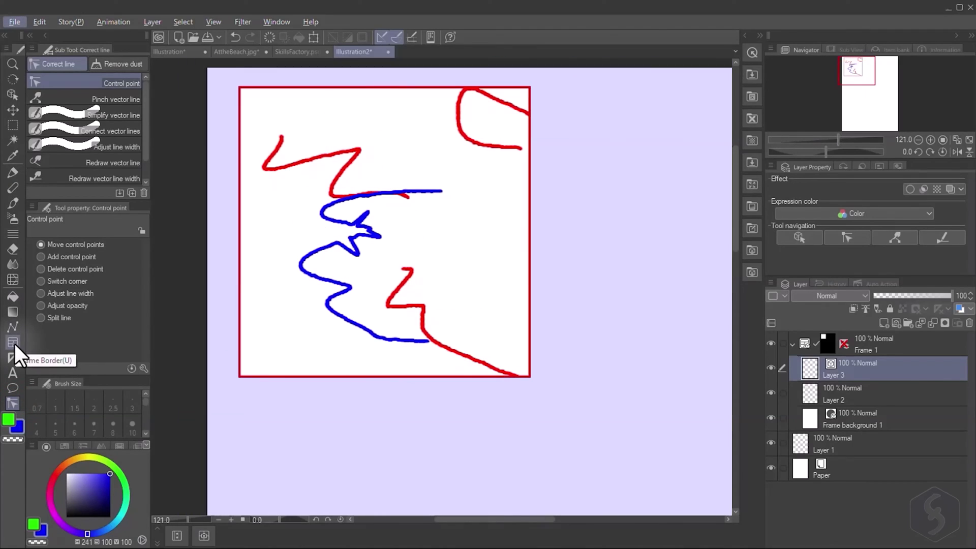
Cut the panel diagonally into Frame 1 and Frame 2 with the frame cutting tool.
{"action": "left_click", "coordinate": [13, 343]}
{"action": "left_click", "coordinate": [124, 64]}
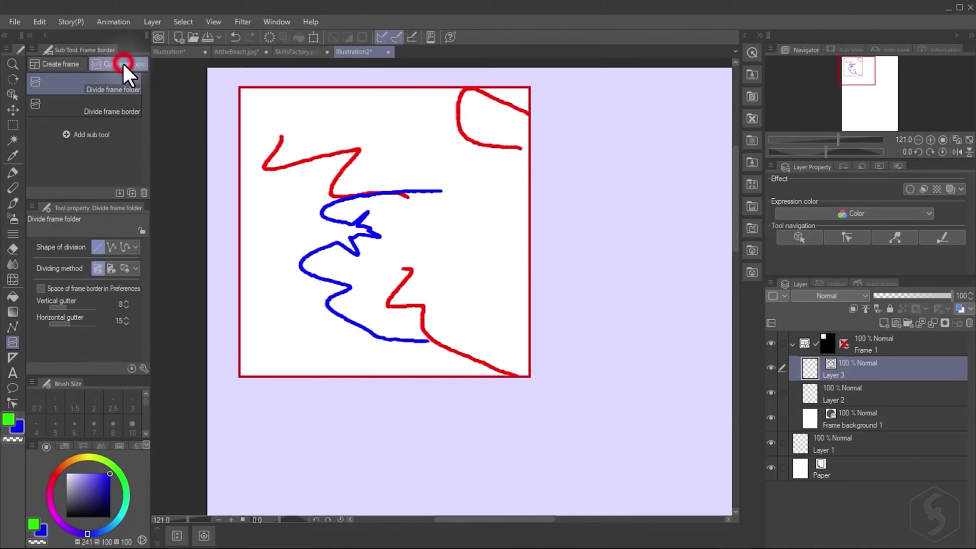
{"action": "left_click_drag", "start_coordinate": [529, 153], "coordinate": [287, 288]}
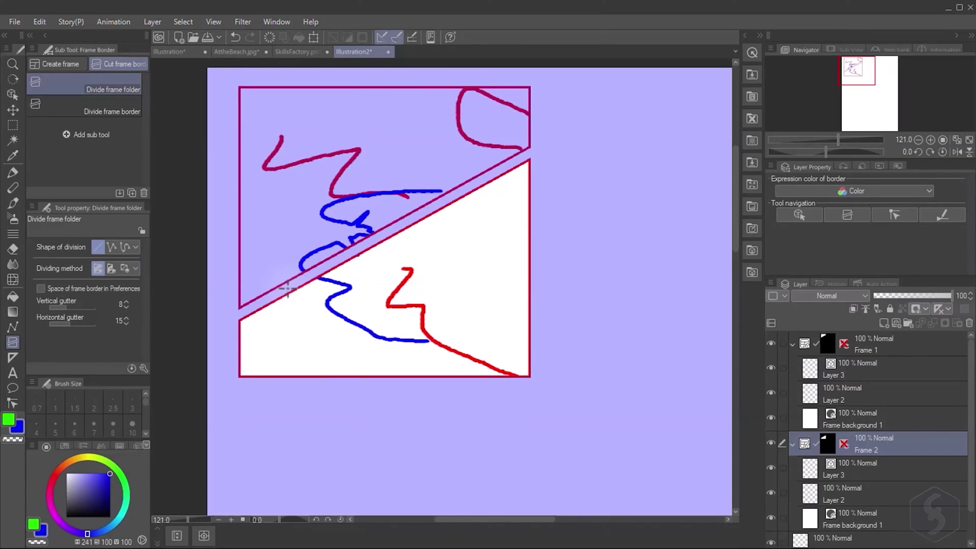
{"action": "left_click", "coordinate": [875, 341]}
Drop the 4段6コマ3 Manga material frame template from the Material panel onto the page.
{"action": "left_click", "coordinate": [867, 441]}
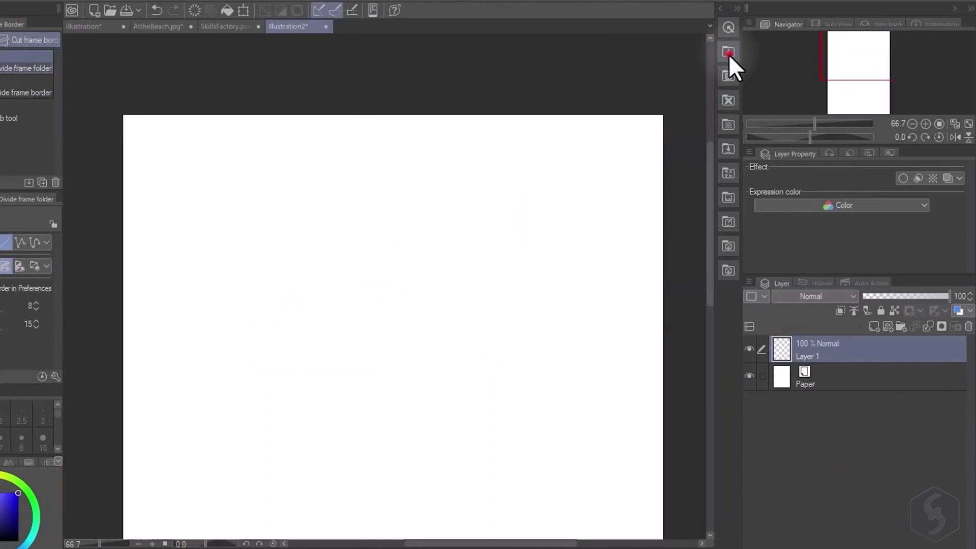
{"action": "left_click", "coordinate": [728, 54]}
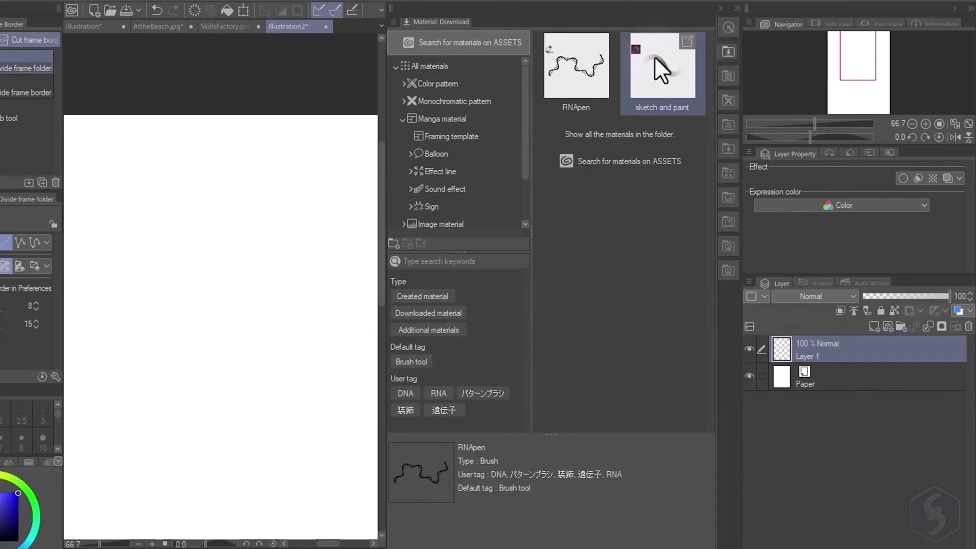
{"action": "left_click", "coordinate": [450, 118]}
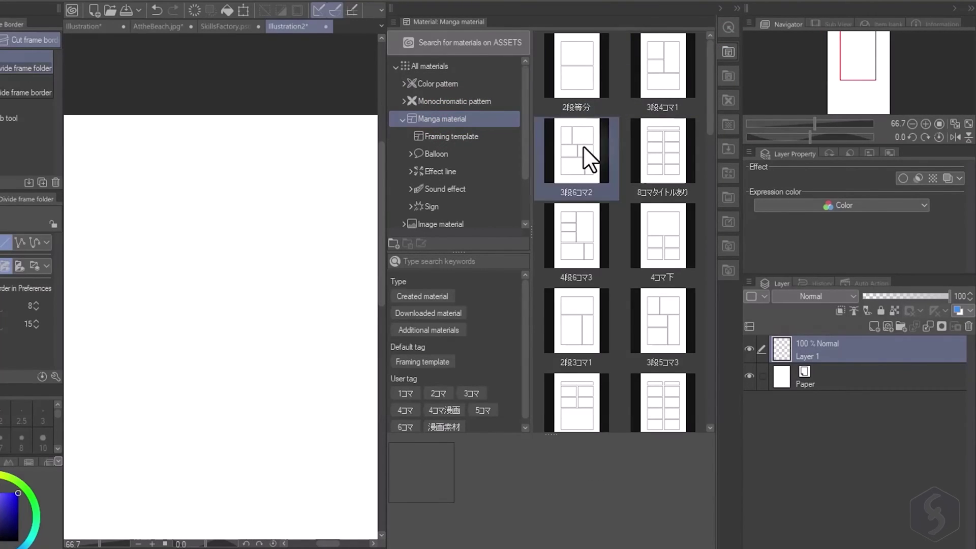
{"action": "left_click_drag", "start_coordinate": [579, 243], "coordinate": [192, 270]}
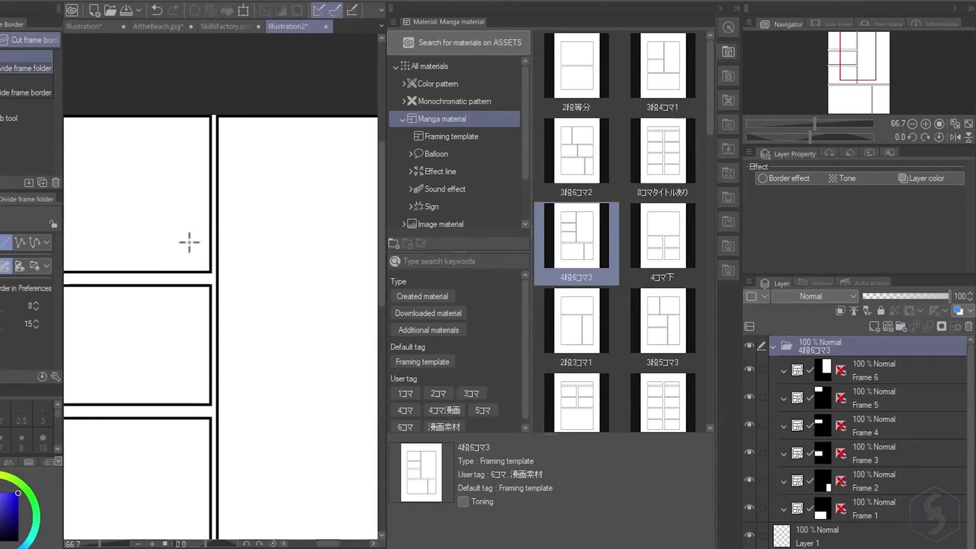
{"action": "left_click", "coordinate": [728, 50]}
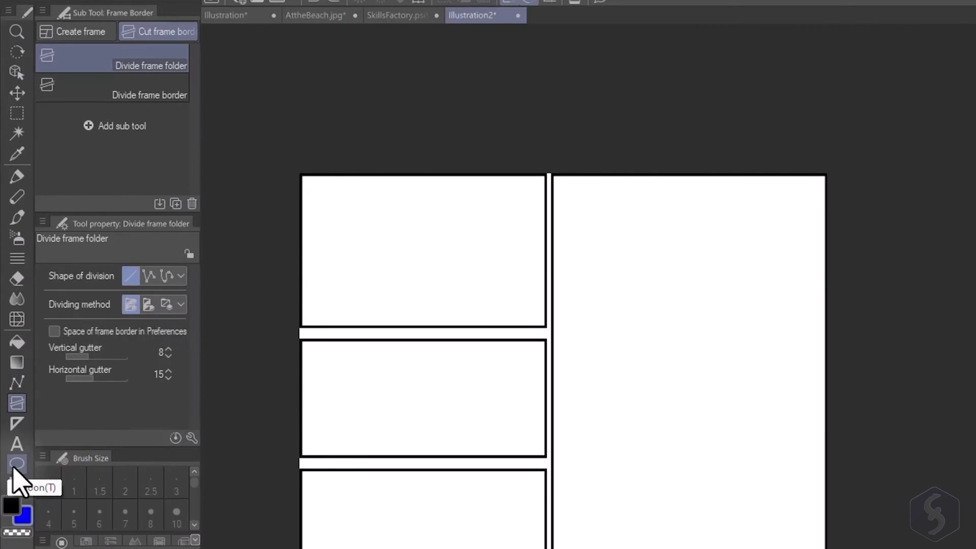
Draw a rounded balloon in the top-left panel, pull out a pointed tail, and reposition it.
{"action": "left_click", "coordinate": [13, 467]}
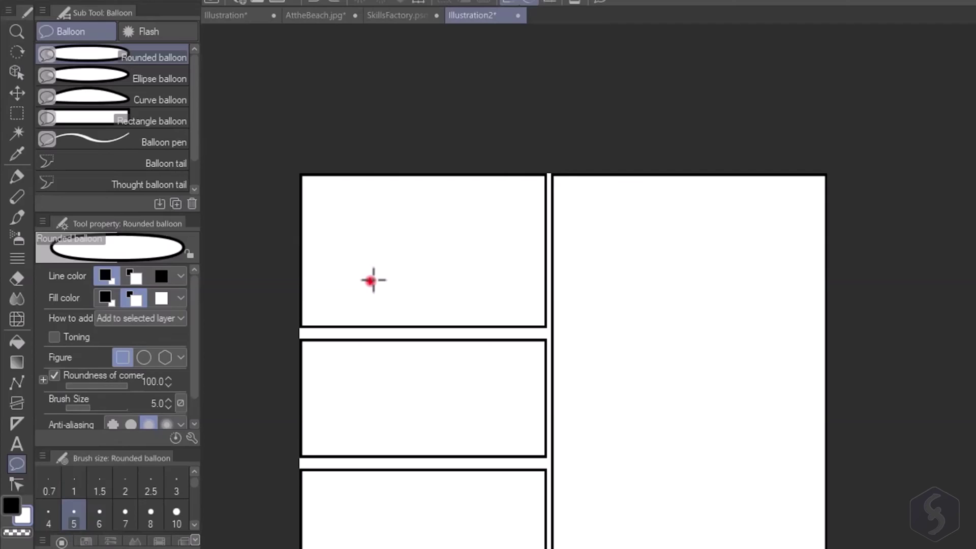
{"action": "left_click_drag", "start_coordinate": [371, 281], "coordinate": [475, 207]}
{"action": "scroll", "coordinate": [423, 241], "scroll_direction": "up", "scroll_amount": 5}
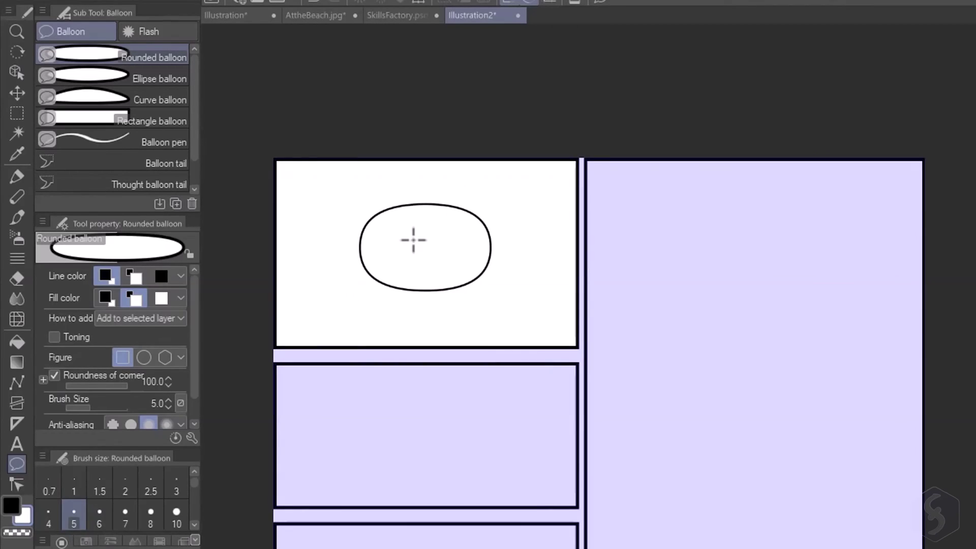
{"action": "scroll", "coordinate": [423, 241], "scroll_direction": "up", "scroll_amount": 1}
{"action": "left_click", "coordinate": [18, 487]}
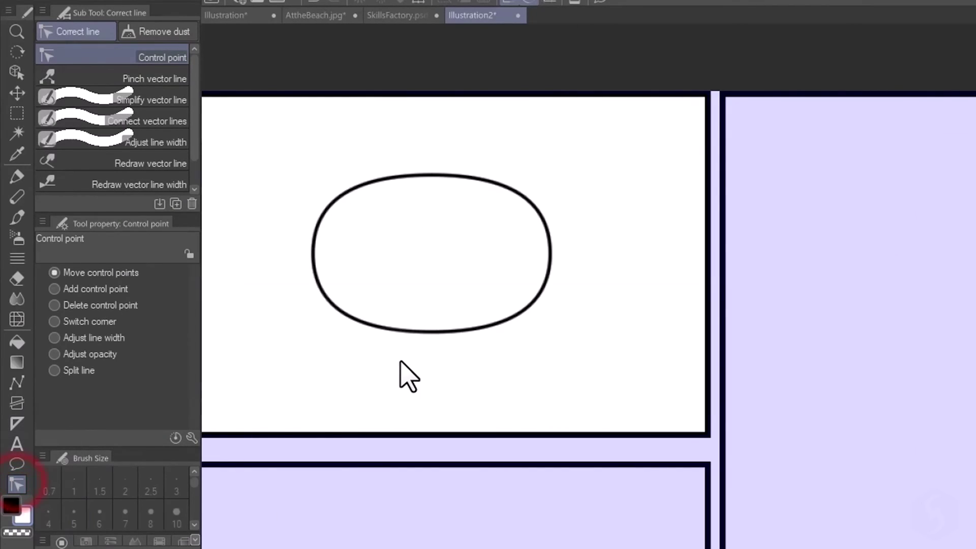
{"action": "left_click_drag", "start_coordinate": [425, 341], "coordinate": [376, 365]}
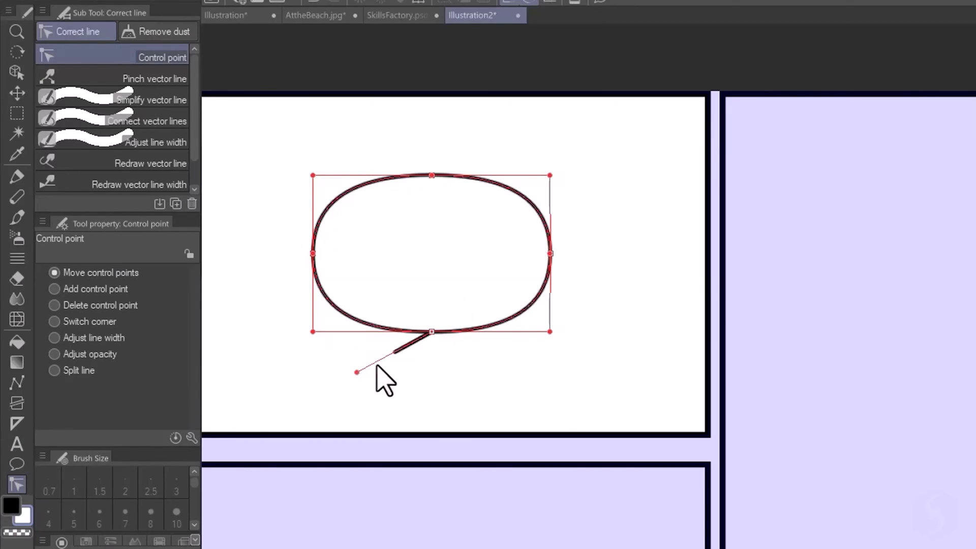
{"action": "left_click_drag", "start_coordinate": [431, 343], "coordinate": [390, 348]}
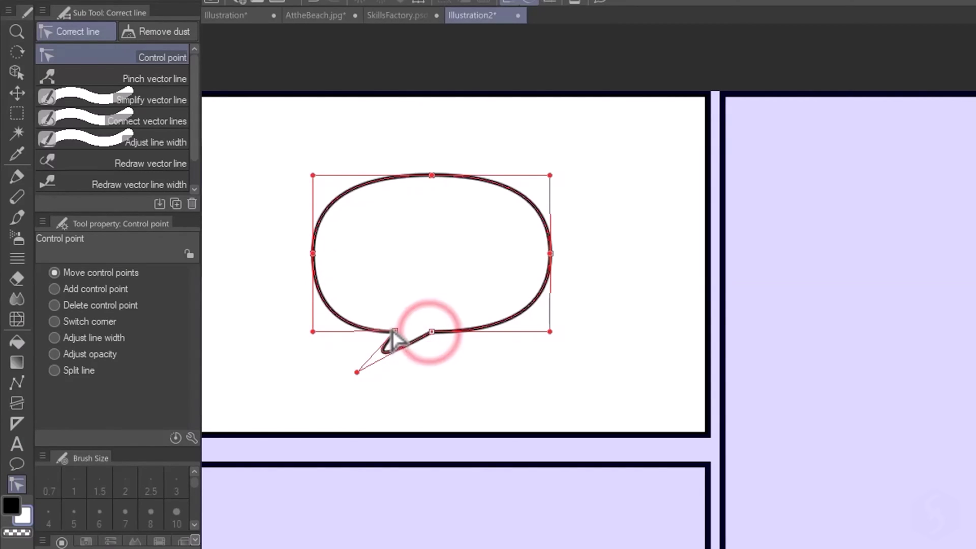
{"action": "left_click", "coordinate": [15, 72]}
{"action": "left_click_drag", "start_coordinate": [429, 275], "coordinate": [539, 239]}
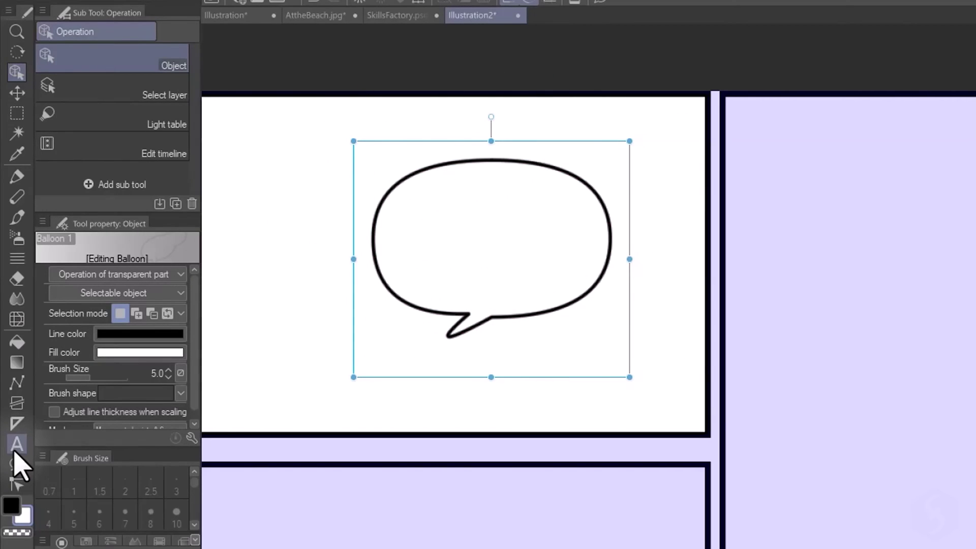
Type 'Hello there!' in the balloon and set it in Clip Studio Comic Bold Italic.
{"action": "left_click", "coordinate": [15, 448]}
{"action": "left_click", "coordinate": [412, 218]}
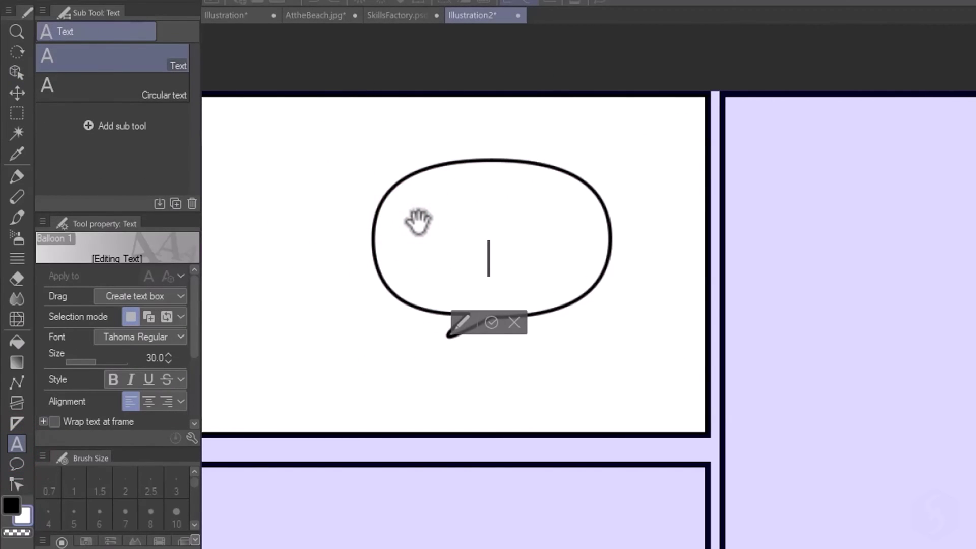
{"action": "type", "text": "Hello there!"}
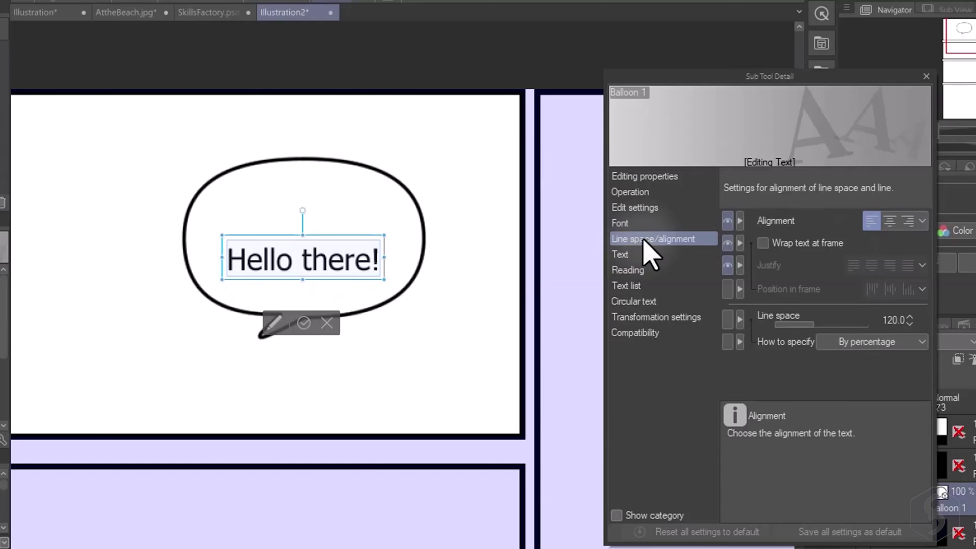
{"action": "left_click", "coordinate": [643, 224]}
{"action": "left_click", "coordinate": [873, 178]}
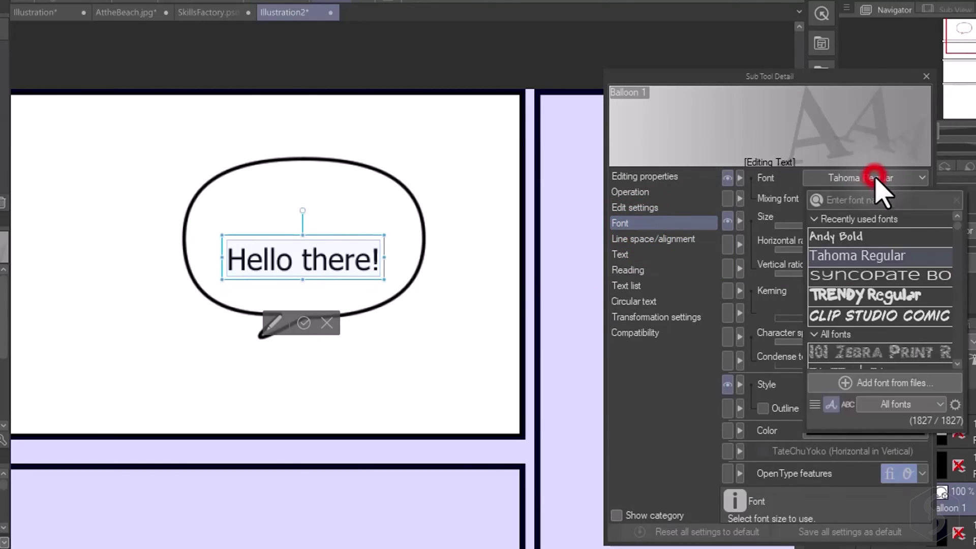
{"action": "left_click", "coordinate": [904, 319]}
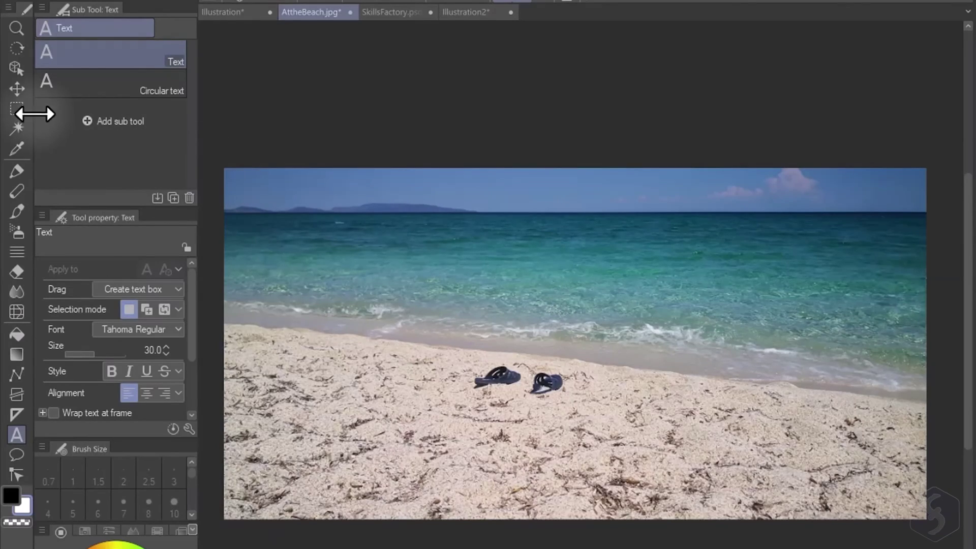
Draw a rectangular selection around the sandals and test a red felt-pen stroke inside it.
{"action": "left_click", "coordinate": [17, 108]}
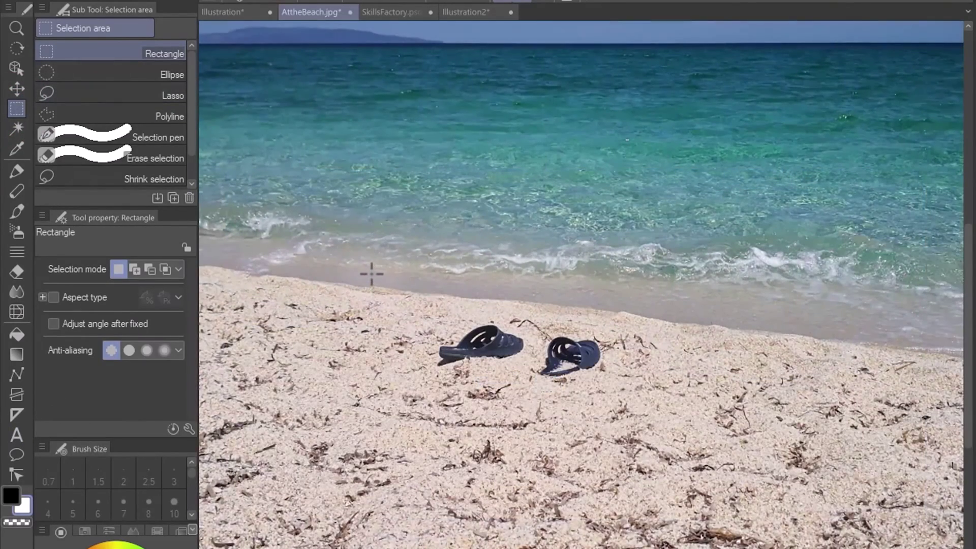
{"action": "left_click_drag", "start_coordinate": [370, 272], "coordinate": [666, 415]}
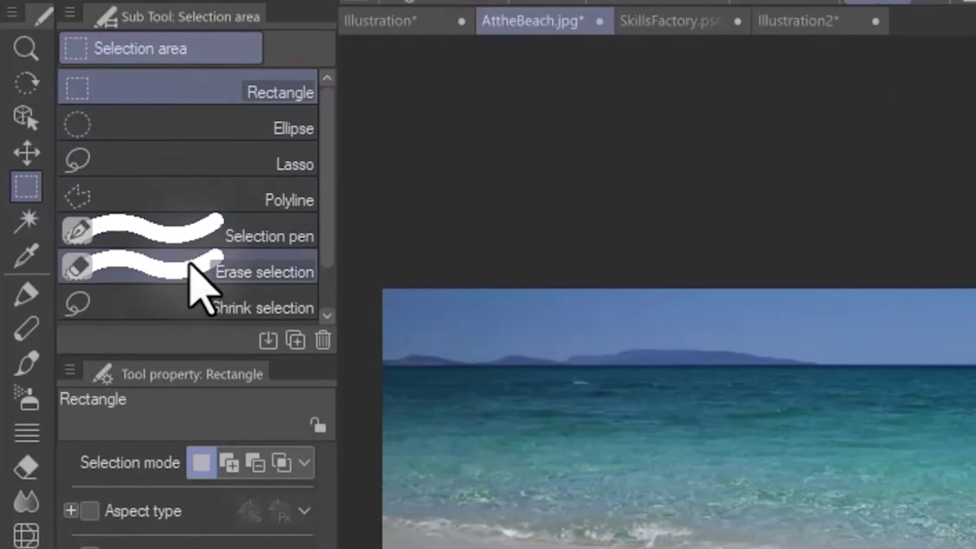
{"action": "key", "text": "p"}
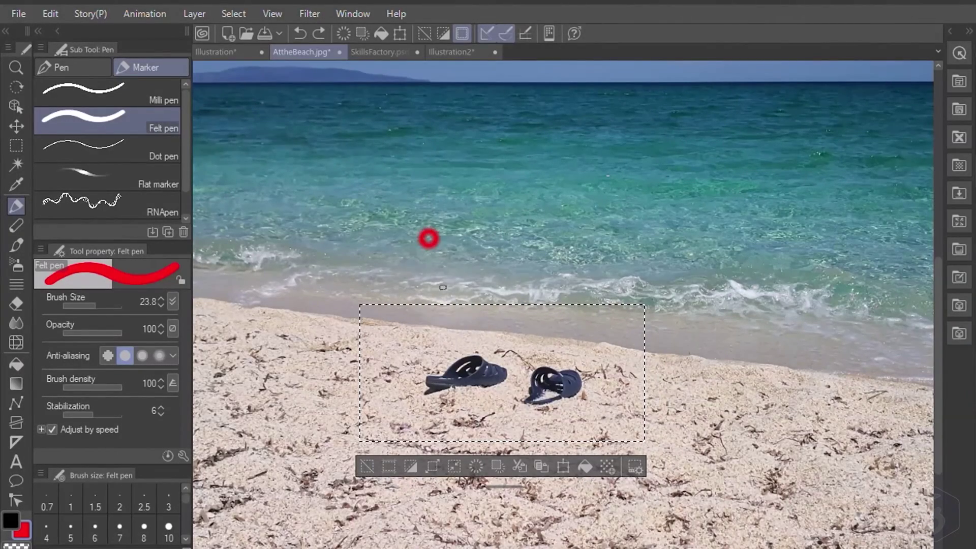
{"action": "left_click_drag", "start_coordinate": [443, 287], "coordinate": [684, 422]}
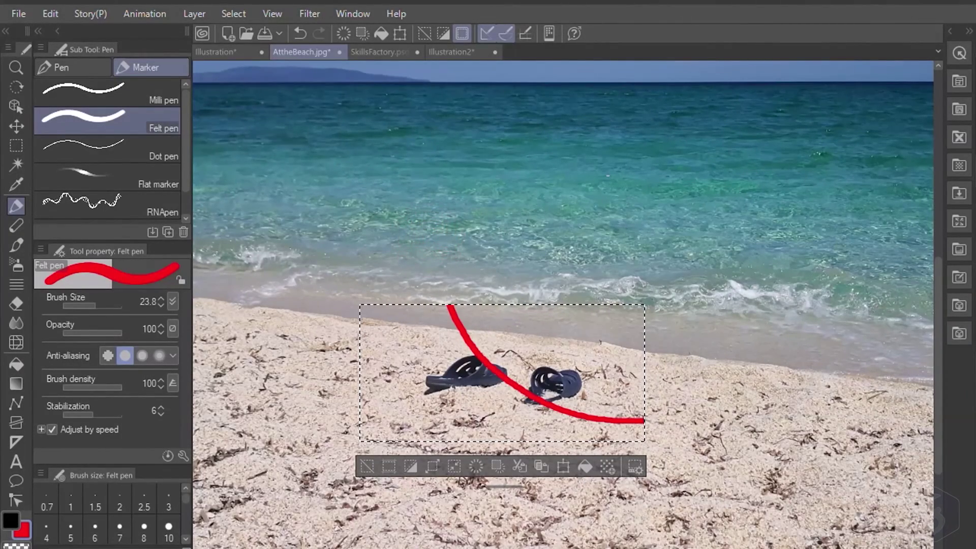
Bring up the Filter > Distort > Twirl settings and move the dialog aside.
{"action": "left_click", "coordinate": [309, 13]}
{"action": "mouse_move", "coordinate": [327, 68]}
{"action": "left_click", "coordinate": [467, 205]}
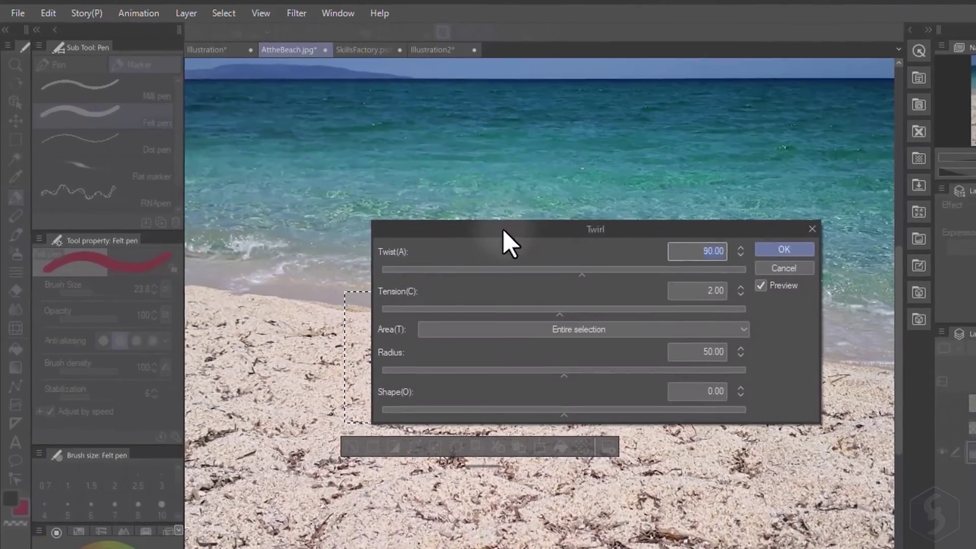
{"action": "left_click_drag", "start_coordinate": [503, 230], "coordinate": [711, 107]}
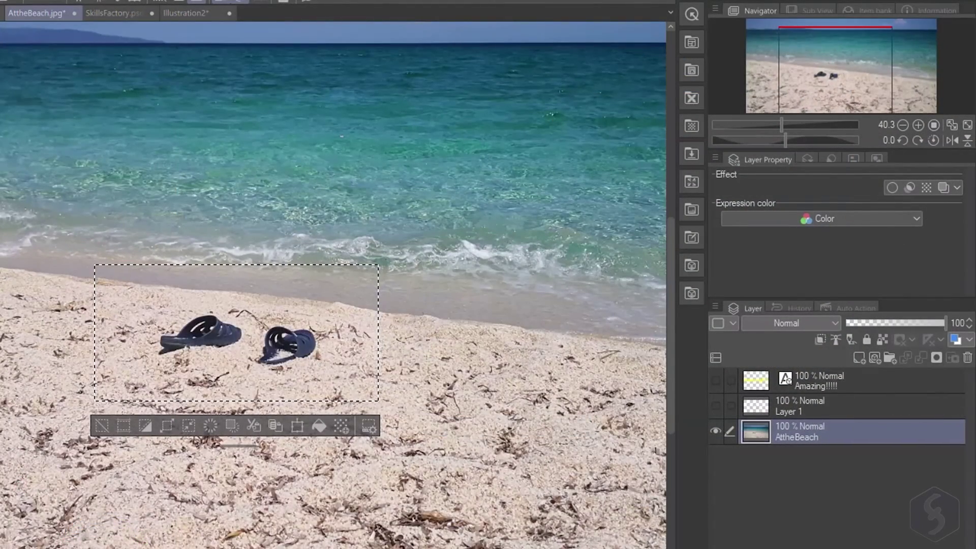
Clear the sandal area, then cut the whole beach photo and paste it into Illustration.
{"action": "key", "text": "Delete"}
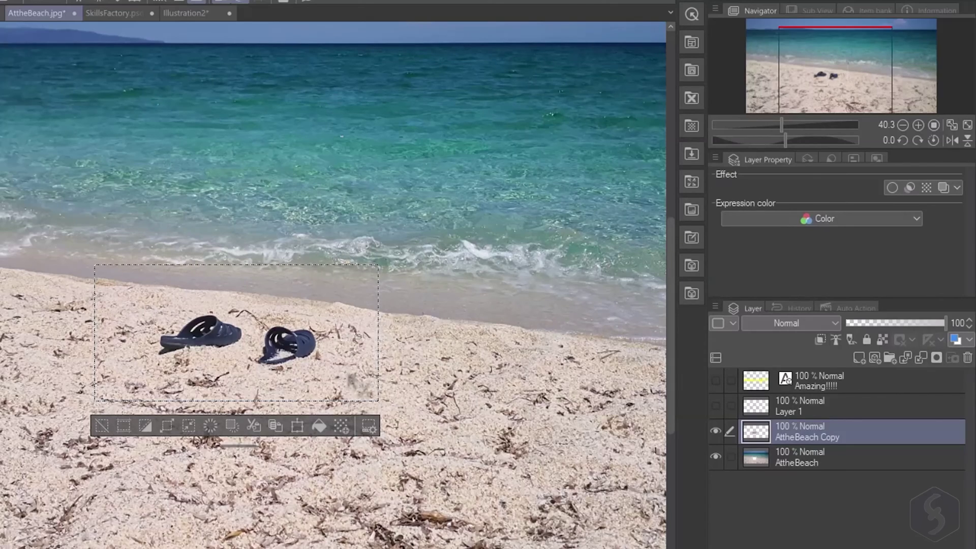
{"action": "left_click_drag", "start_coordinate": [346, 369], "coordinate": [508, 198]}
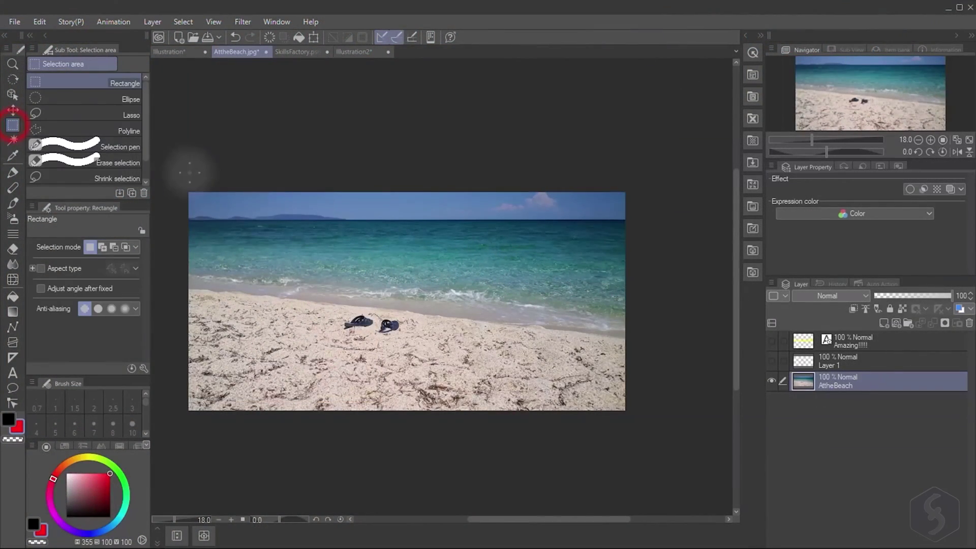
{"action": "left_click_drag", "start_coordinate": [173, 180], "coordinate": [633, 414]}
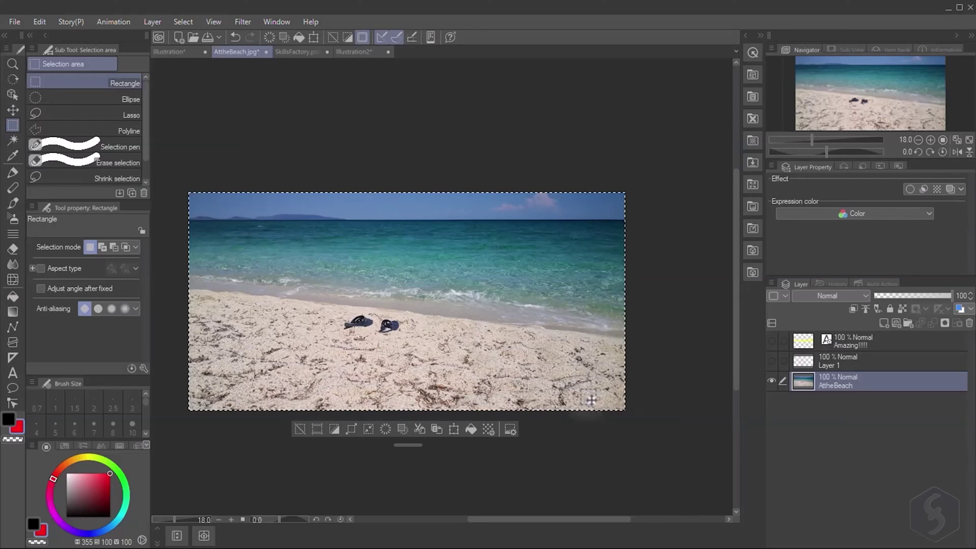
{"action": "key", "text": "Delete"}
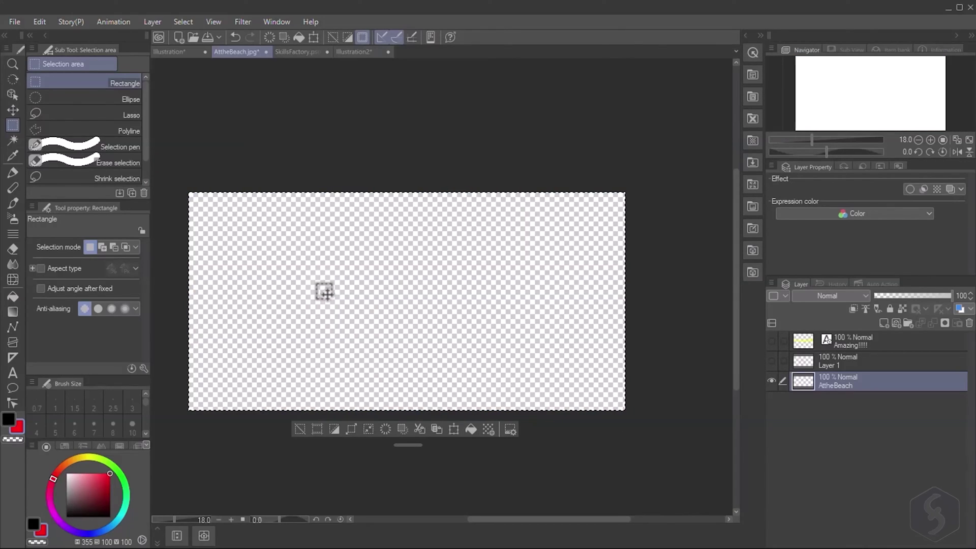
{"action": "left_click", "coordinate": [167, 54]}
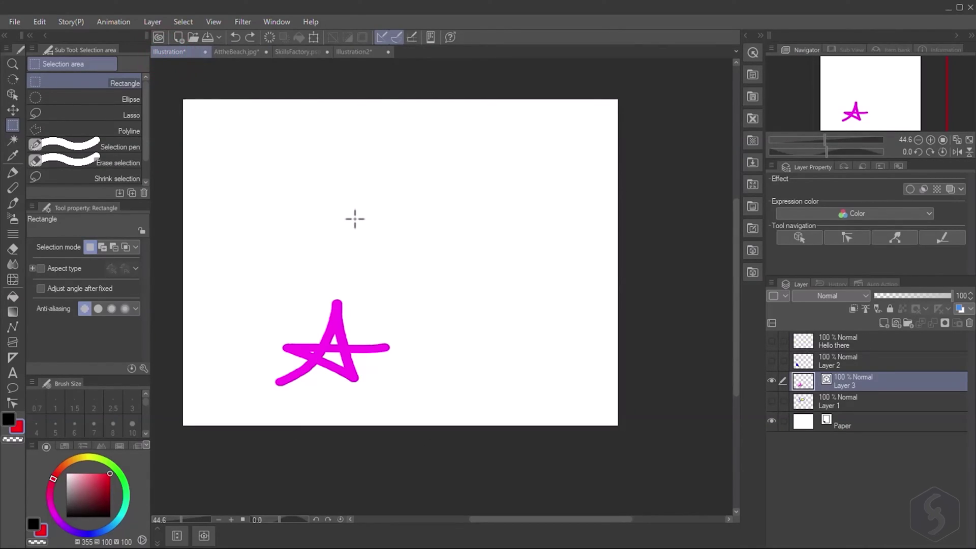
{"action": "key", "text": "ctrl+v"}
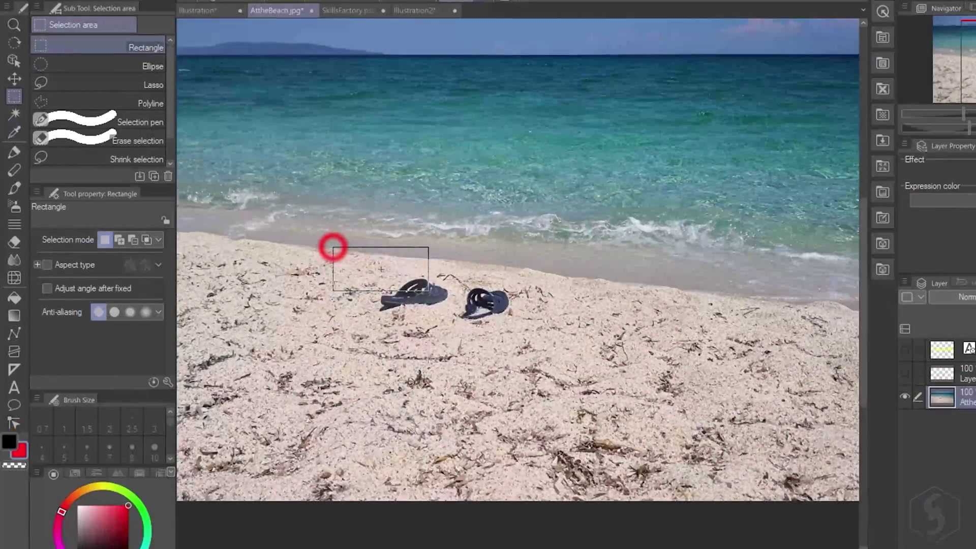
Redraw the rectangular selection so it encloses the sandals.
{"action": "left_click_drag", "start_coordinate": [429, 290], "coordinate": [572, 354]}
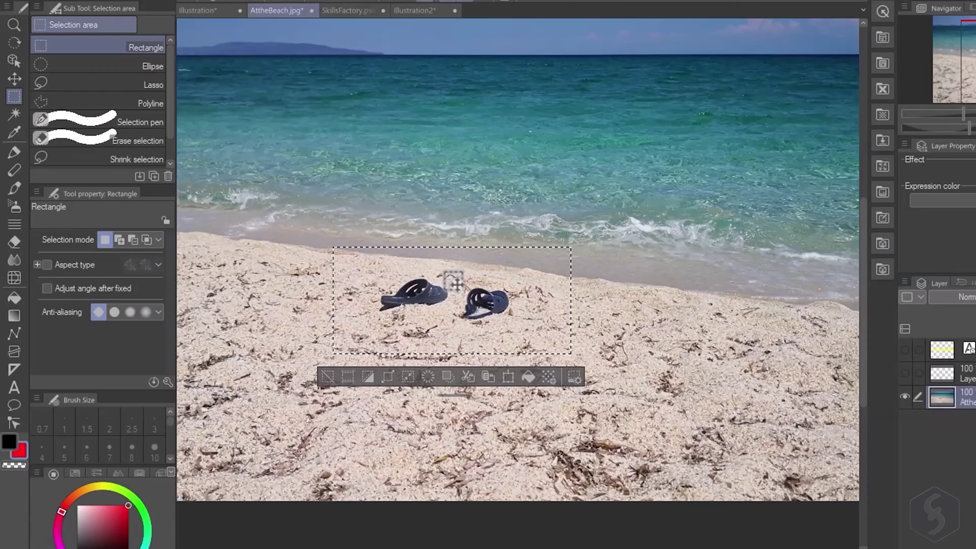
{"action": "left_click", "coordinate": [324, 381]}
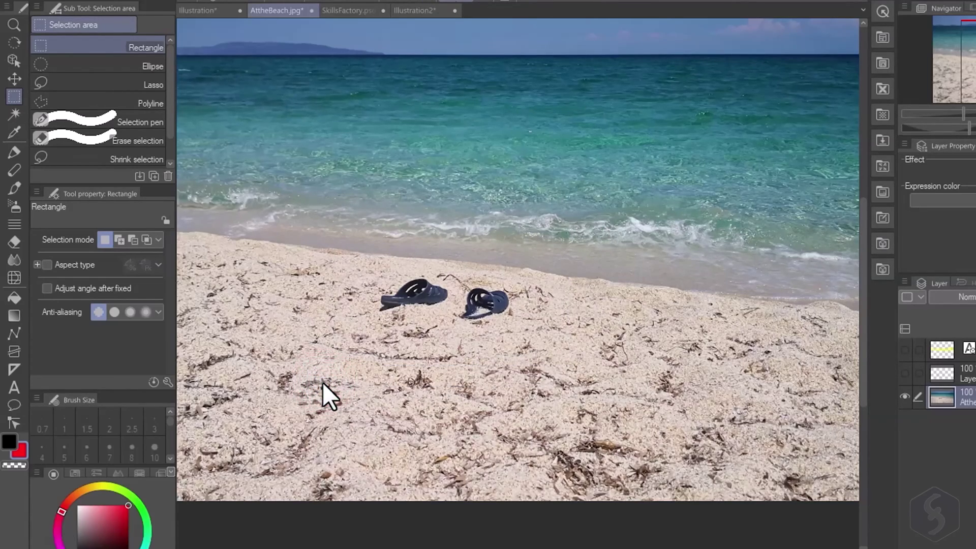
{"action": "left_click_drag", "start_coordinate": [333, 242], "coordinate": [590, 382]}
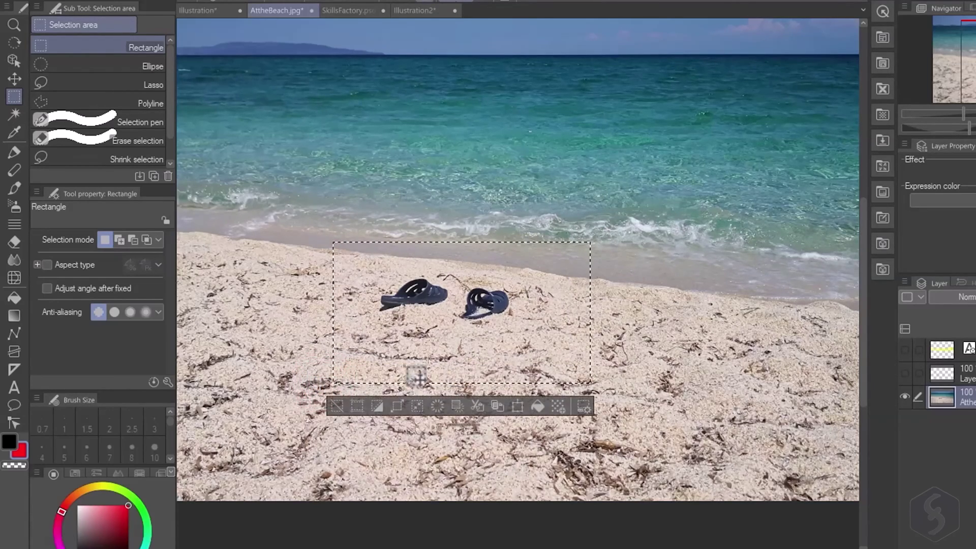
Try Crop and Invert on the sandal selection, revert both, then choose Expand selected area.
{"action": "left_click", "coordinate": [361, 410]}
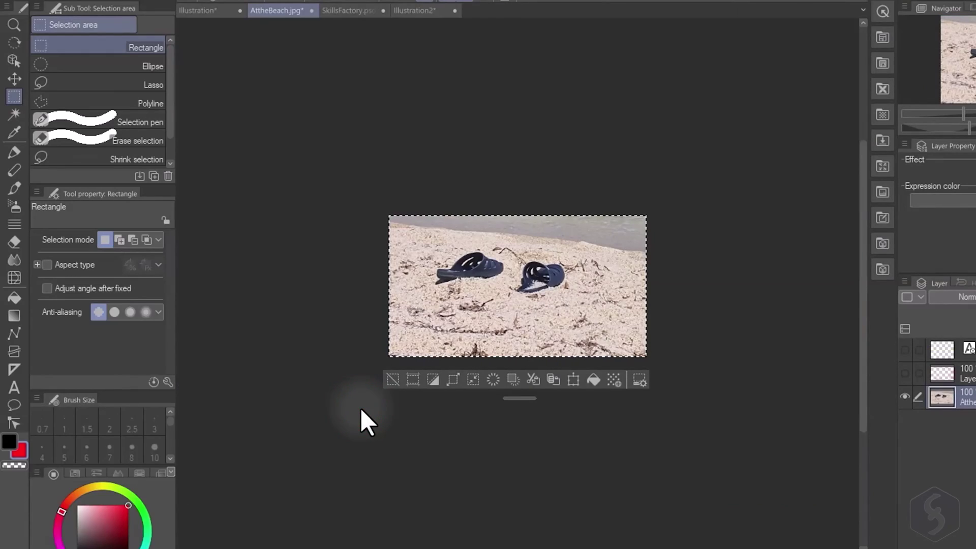
{"action": "key", "text": "ctrl+z"}
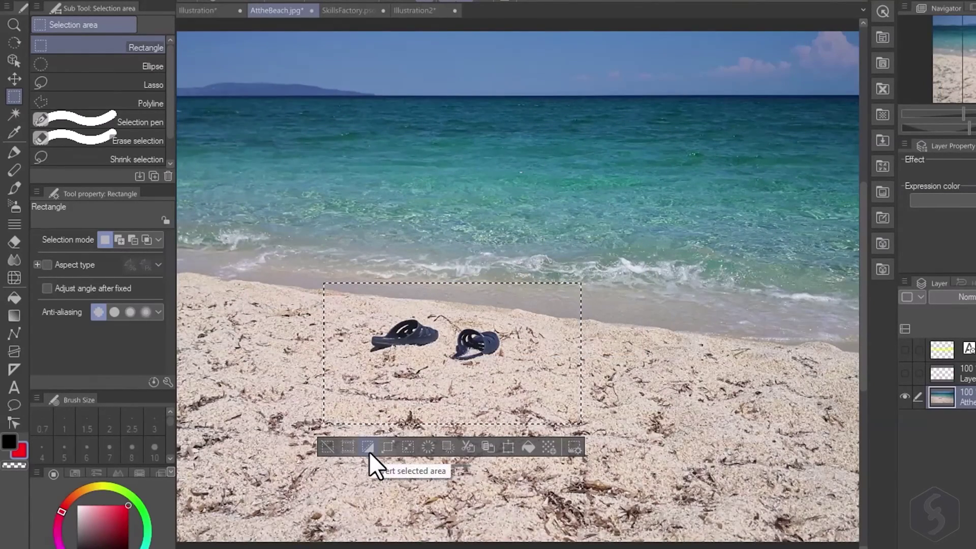
{"action": "left_click", "coordinate": [370, 452]}
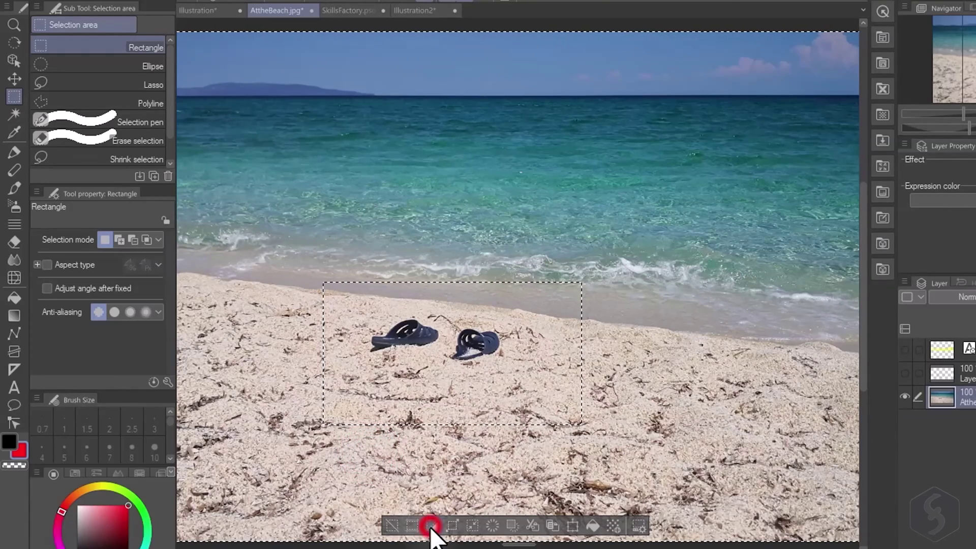
{"action": "left_click", "coordinate": [432, 527]}
{"action": "left_click", "coordinate": [386, 448]}
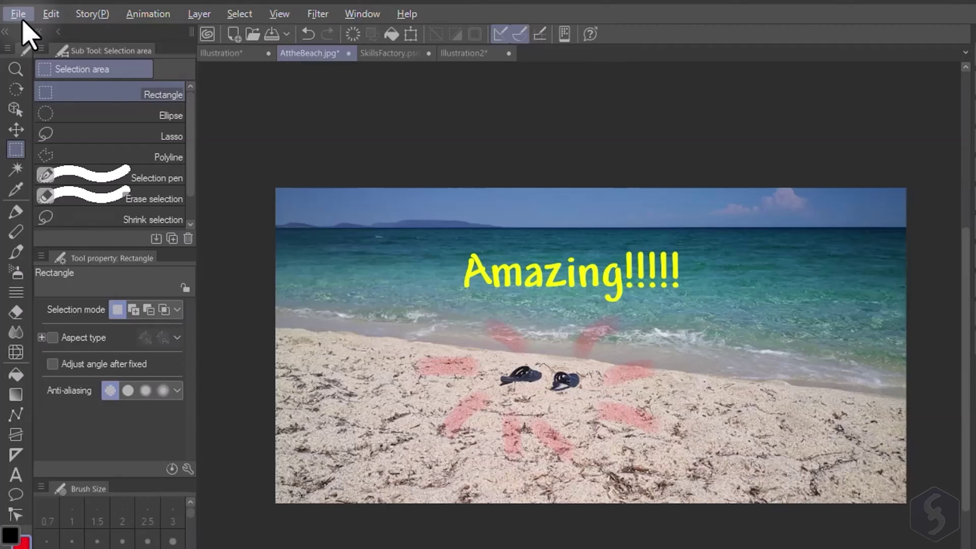
Save the image as AttheBeach.clip in CLIP STUDIO FORMAT via Save as.
{"action": "left_click", "coordinate": [19, 14]}
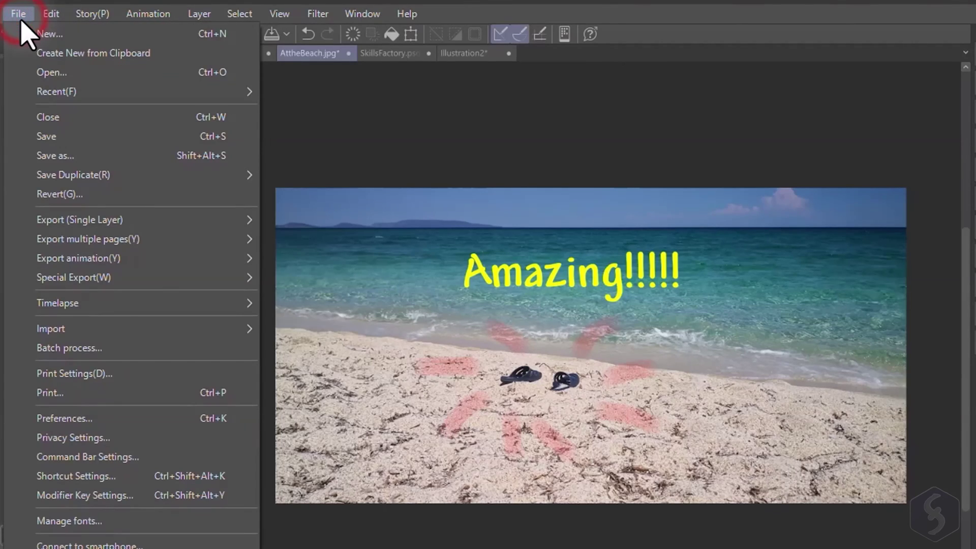
{"action": "left_click", "coordinate": [77, 156]}
{"action": "left_click", "coordinate": [279, 385]}
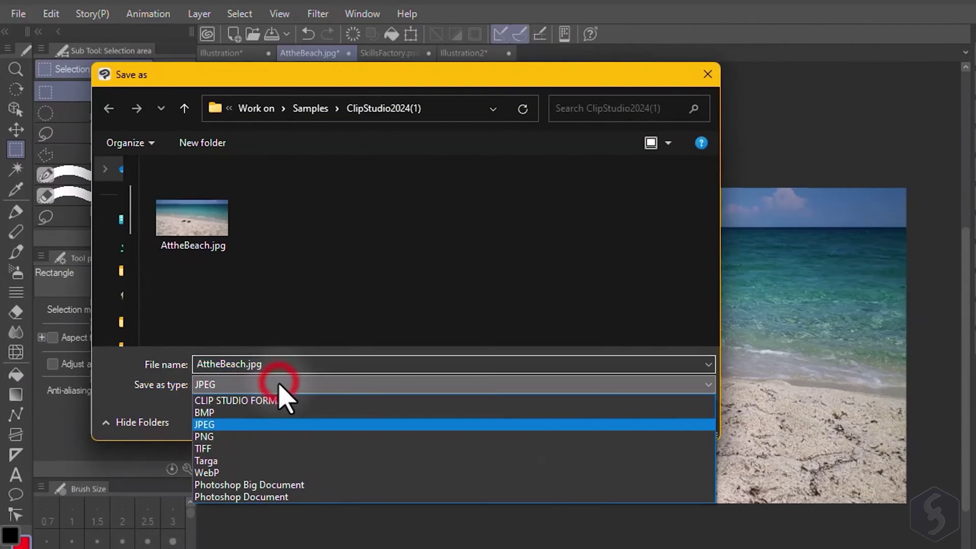
{"action": "left_click", "coordinate": [282, 401]}
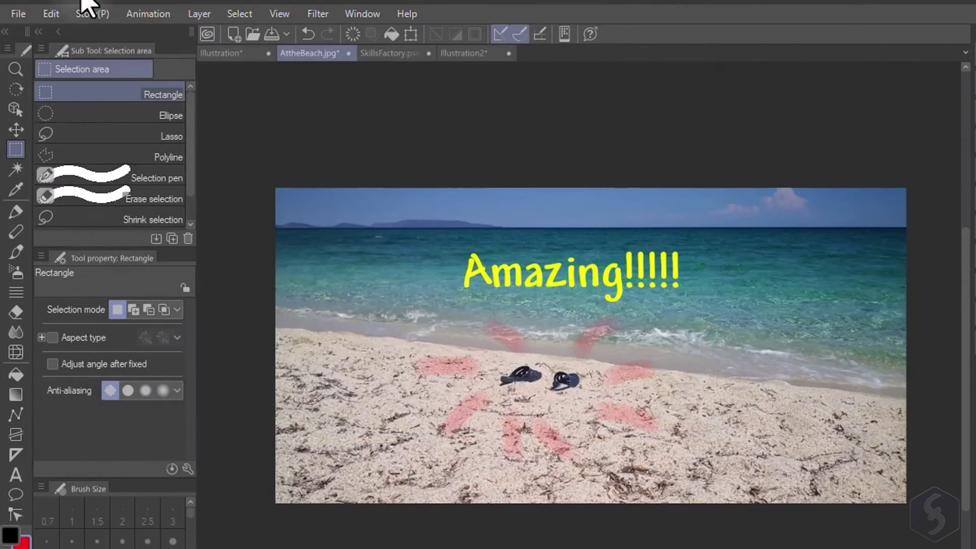
{"action": "left_click", "coordinate": [18, 13]}
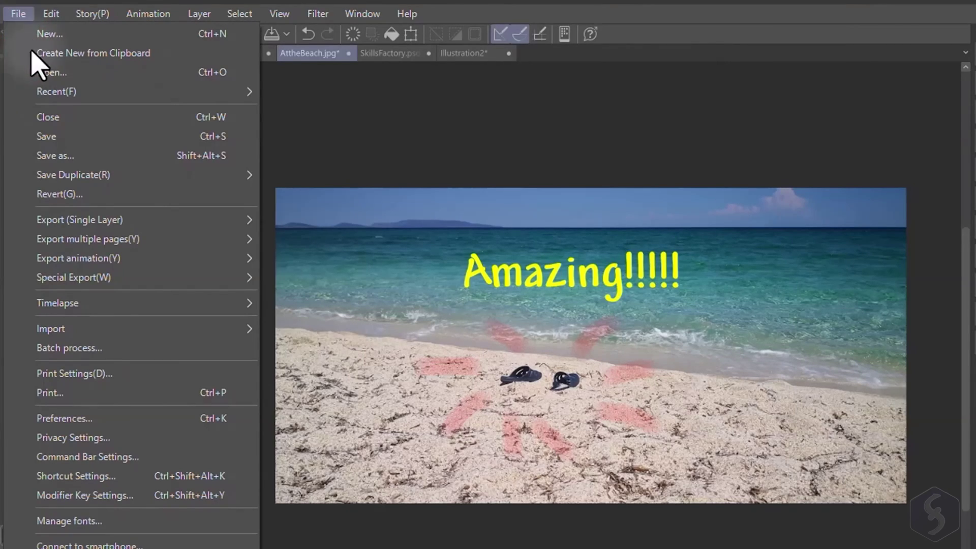
Export the image as AttheBeach.jpg, keeping the Custom JPEG preset at Quality 100.
{"action": "mouse_move", "coordinate": [109, 221]}
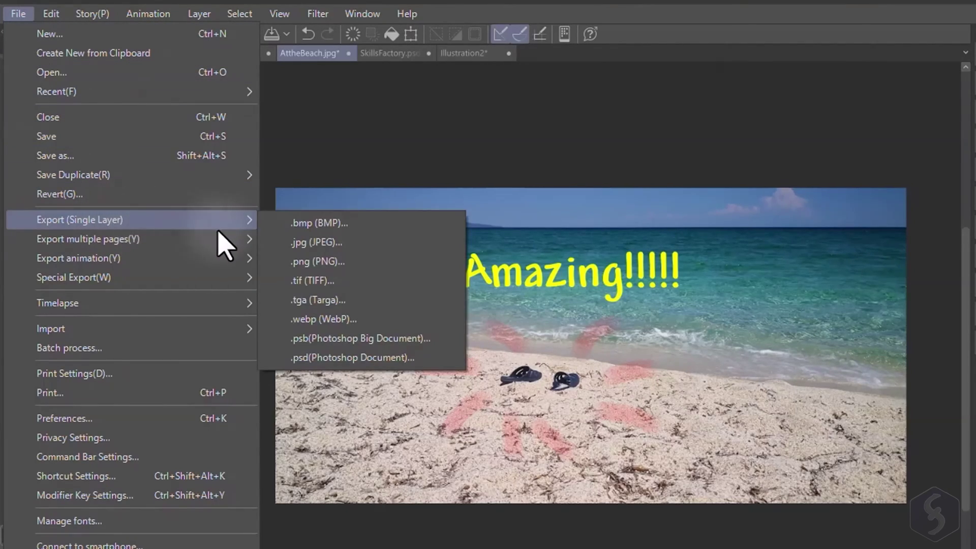
{"action": "left_click", "coordinate": [359, 246]}
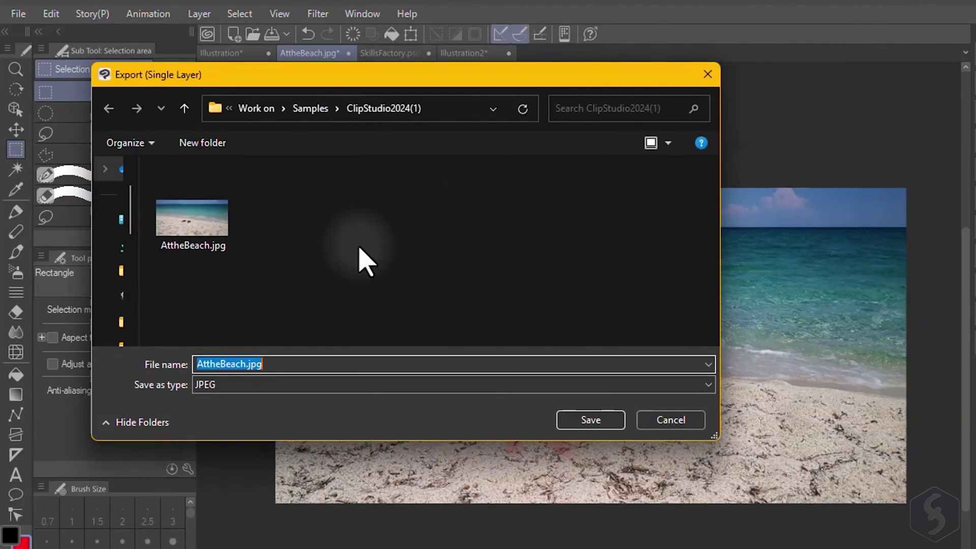
{"action": "key", "text": "Return"}
{"action": "left_click", "coordinate": [499, 54]}
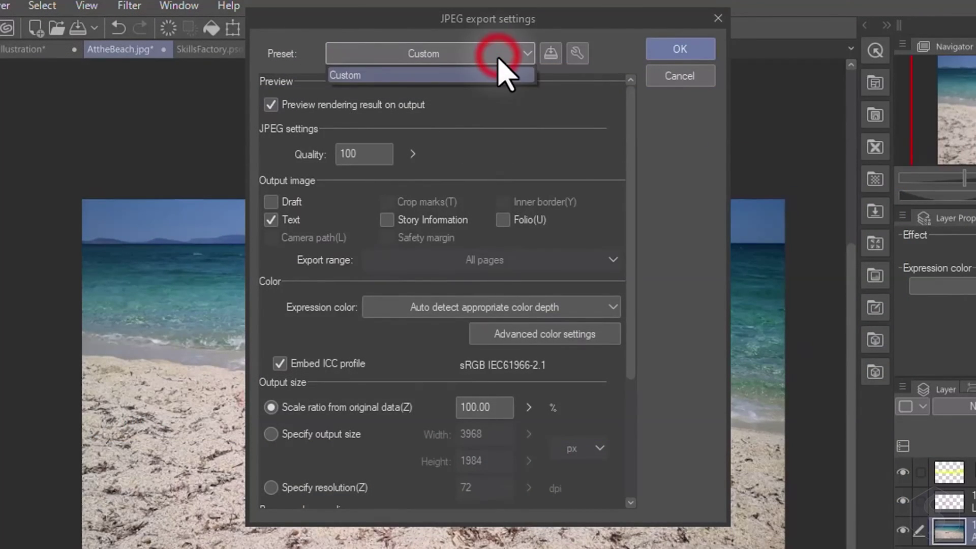
{"action": "left_click", "coordinate": [498, 57]}
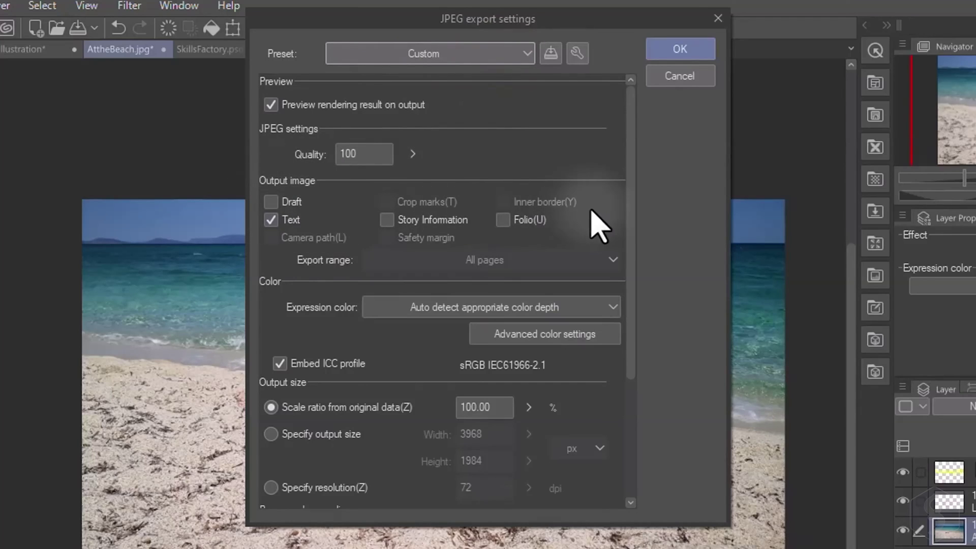